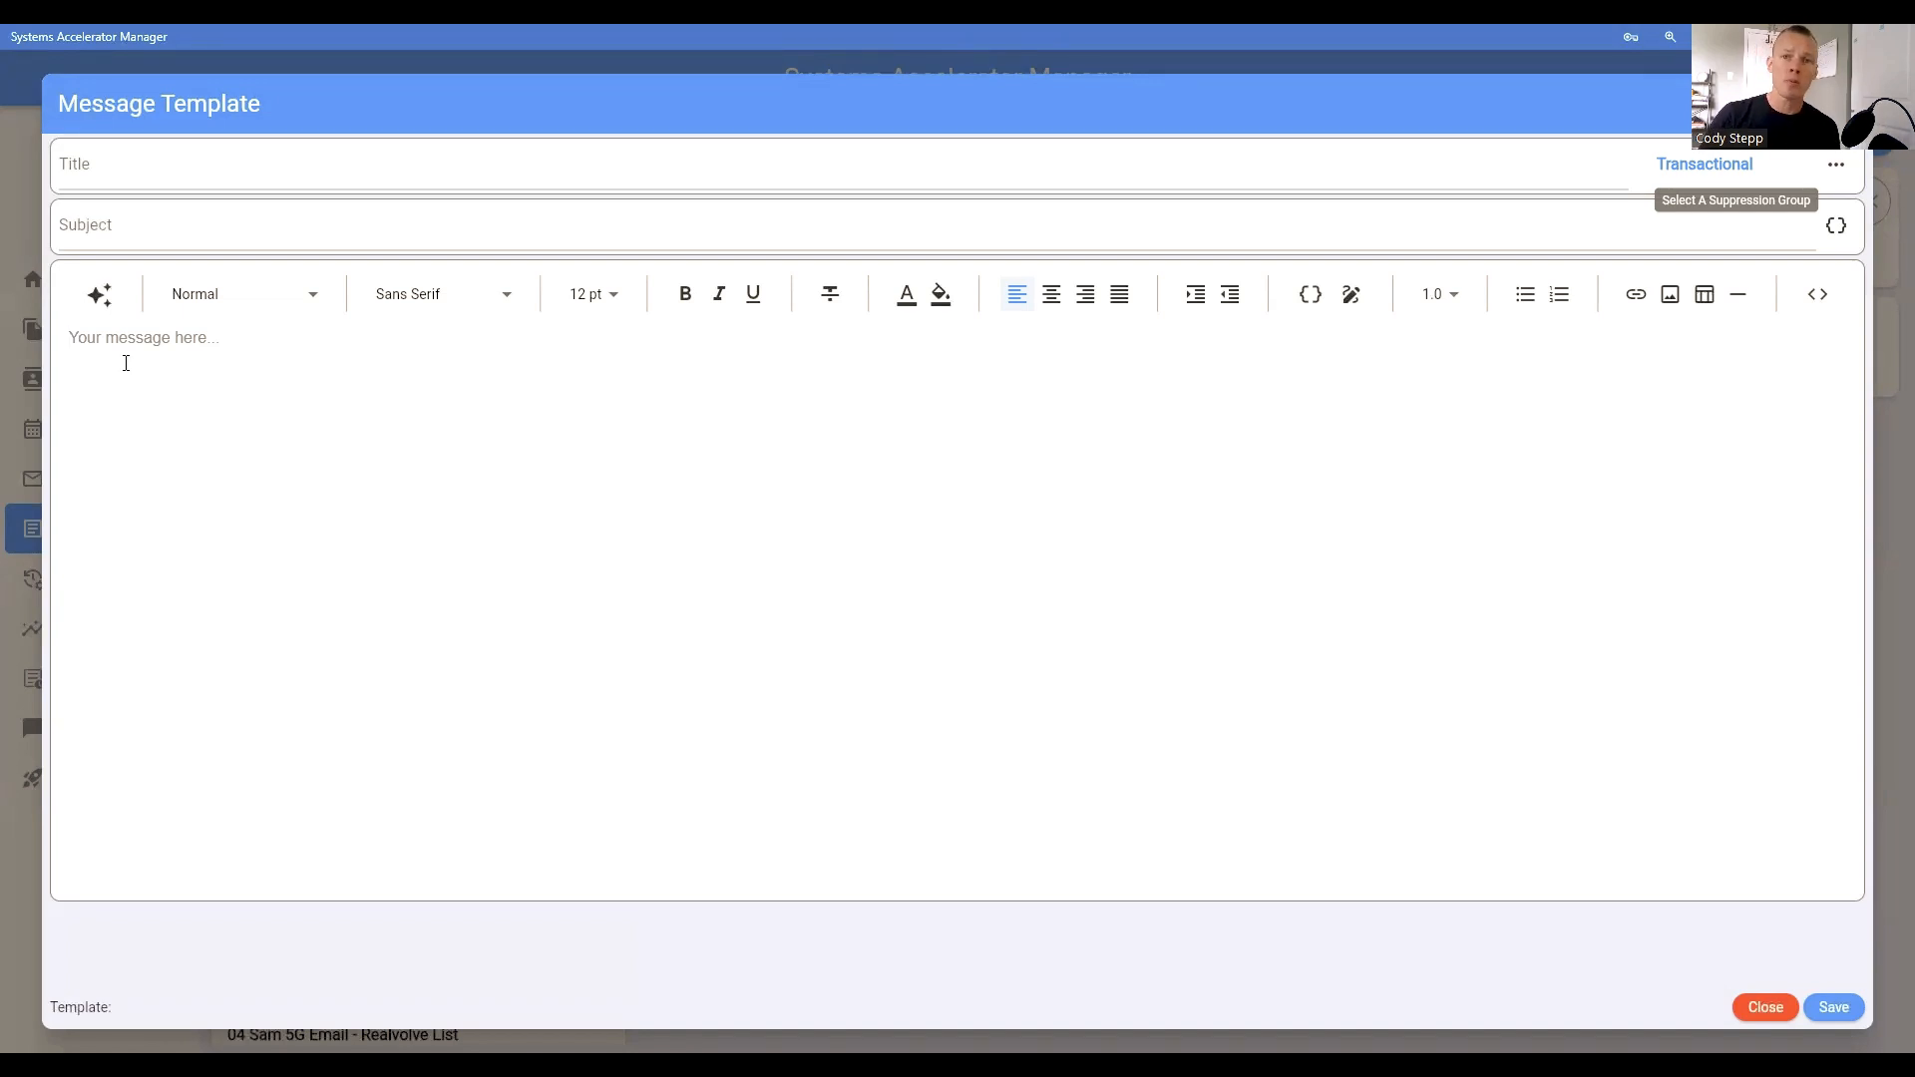
click(1308, 309)
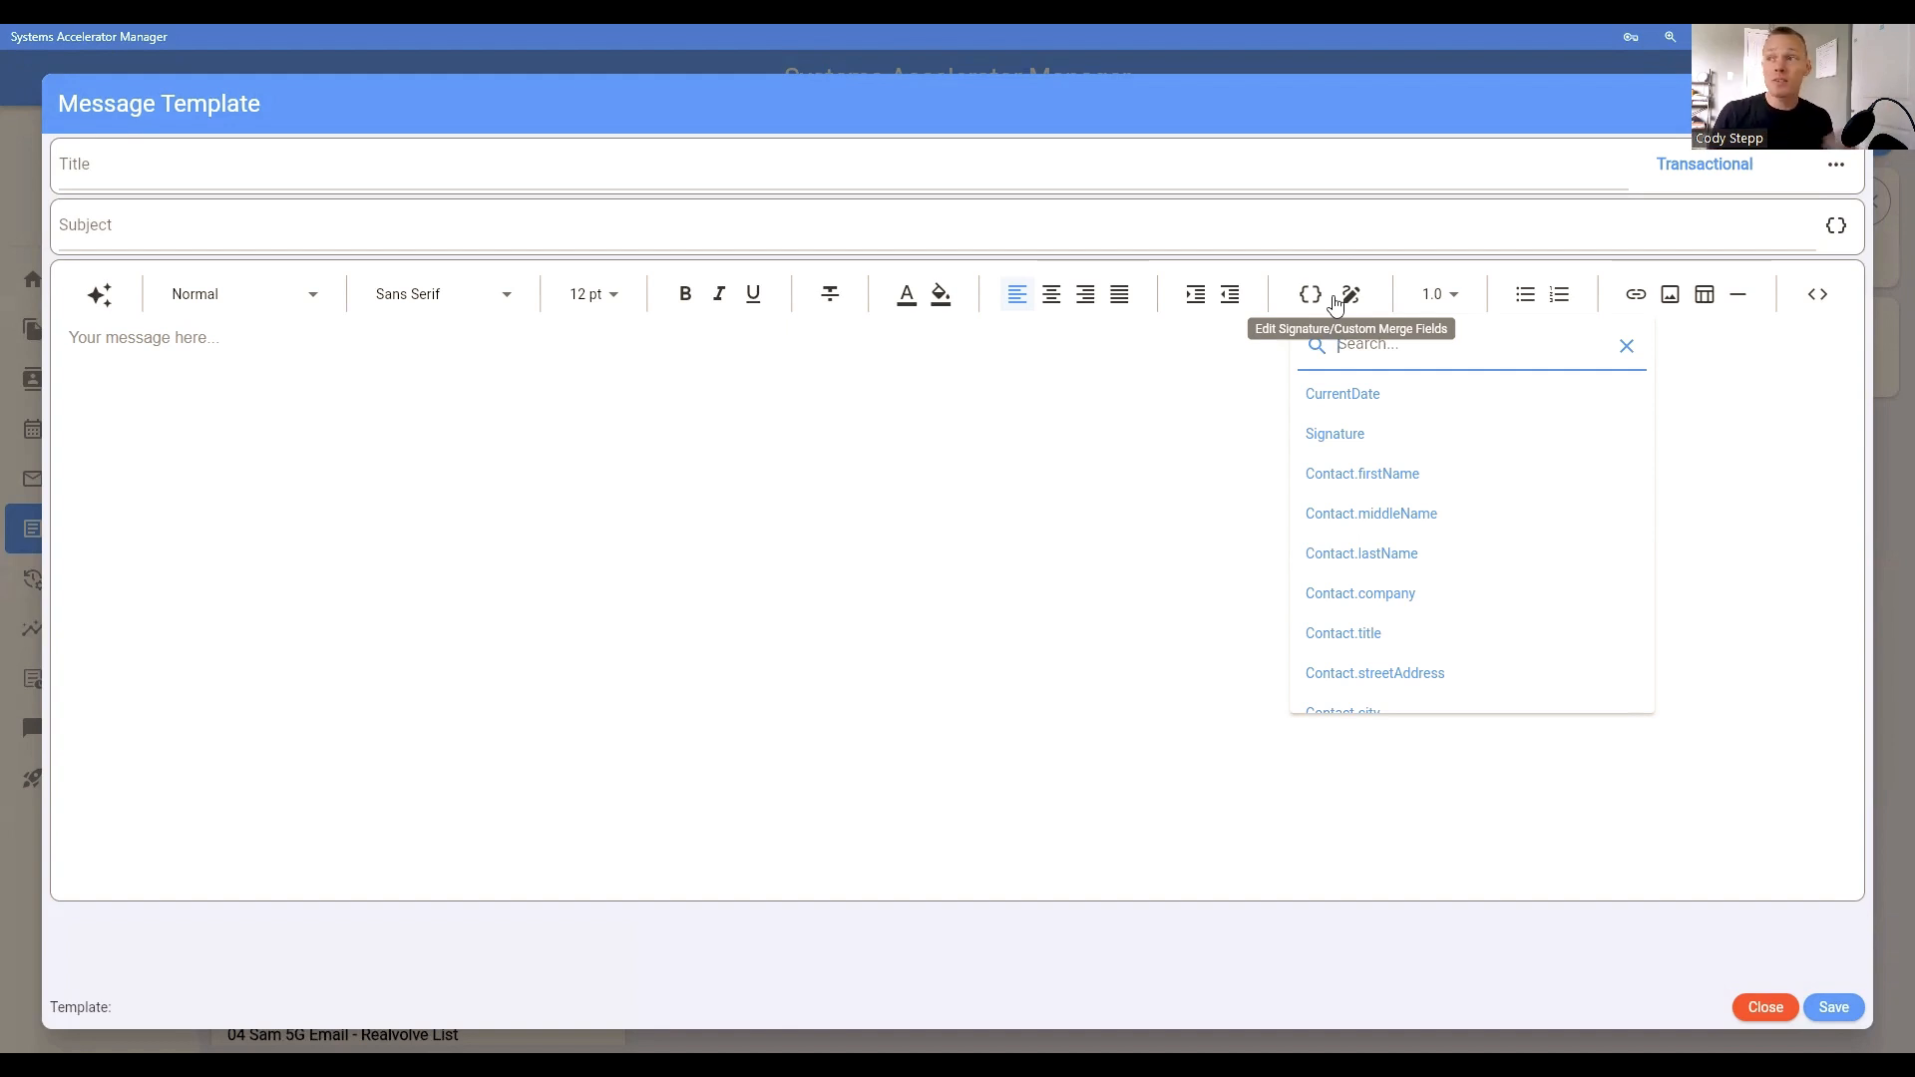
click(1452, 476)
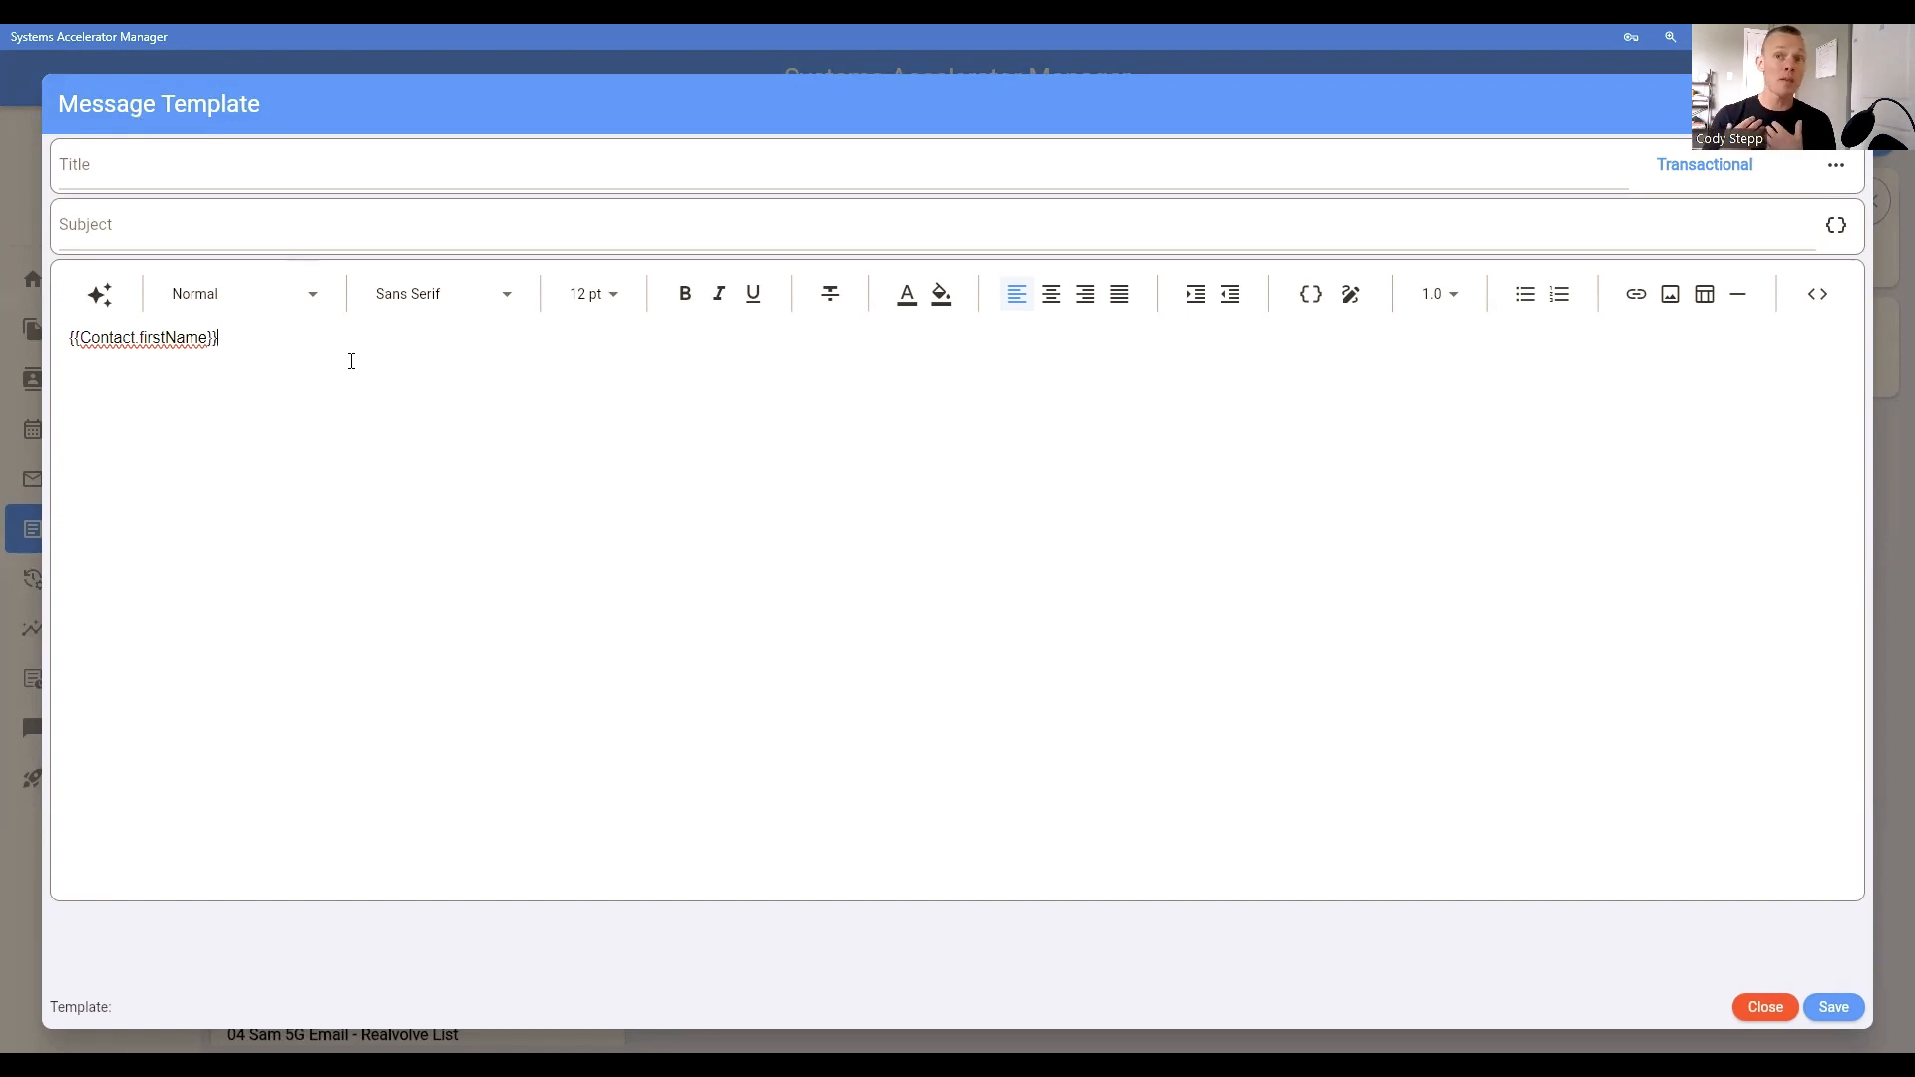
drag(258, 346, 71, 342)
key(BackSpace)
key(BackSpace)
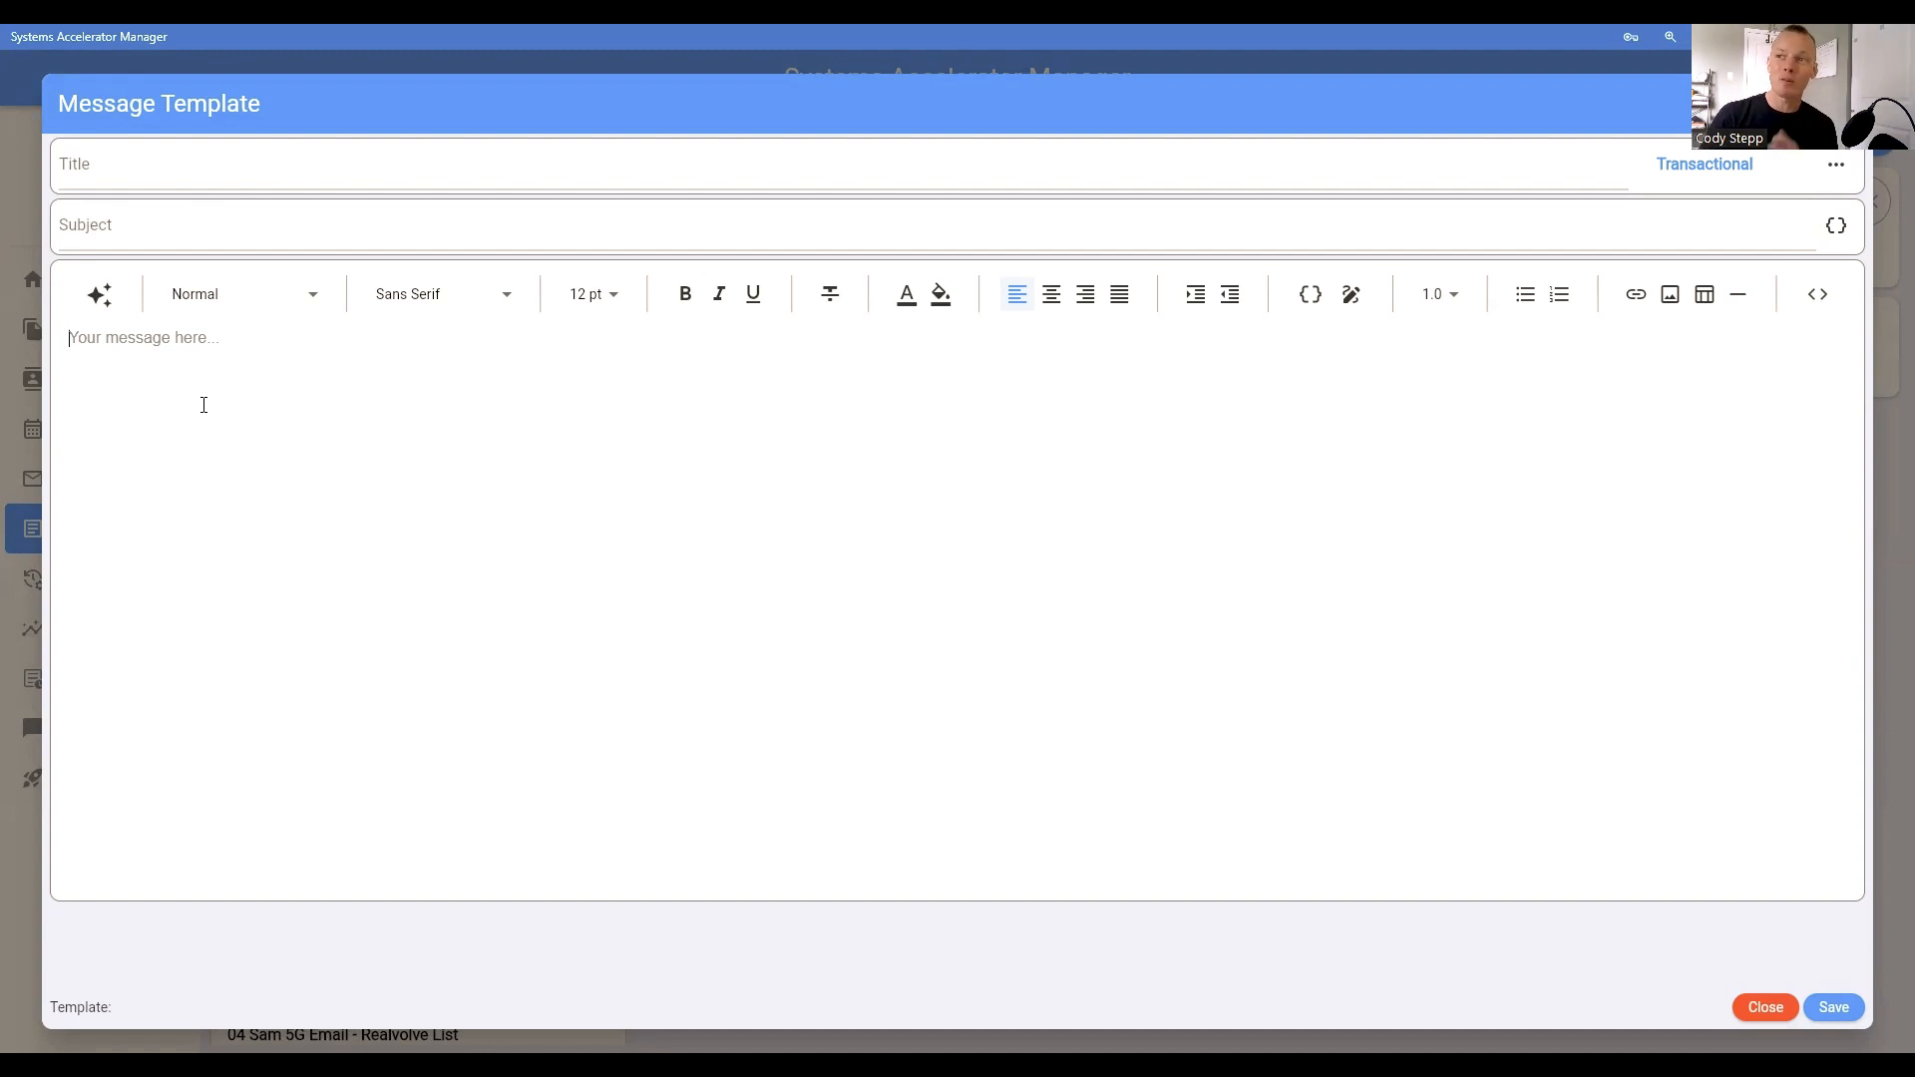
Step: Generate the message with AI from an objective for a friendly past-client email offering help, reminding them to replace light bulbs and mentioning a list of links
click(101, 302)
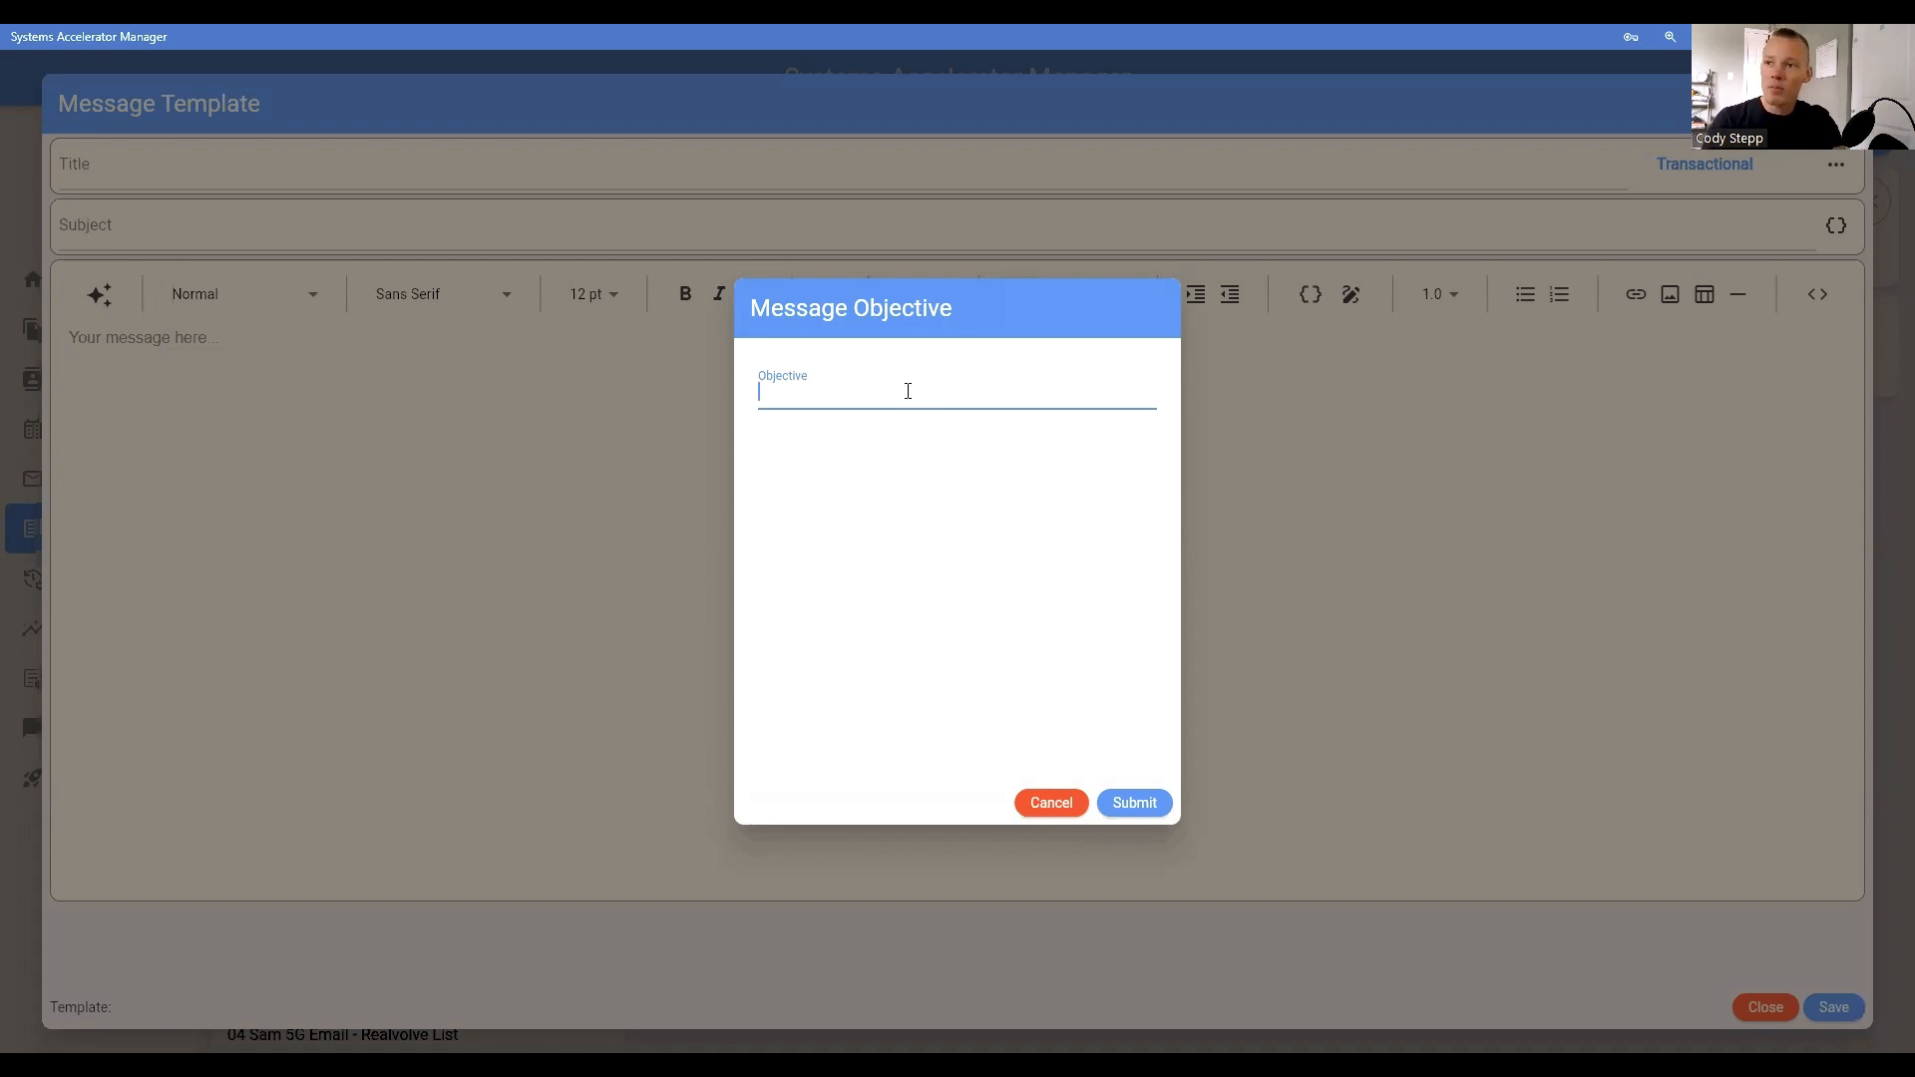
text(Create a friendly message I can send a past client to offer additional help after the real estate process, to build a stronger relationship, that reminds them to stock up on and replace their light bulbs. I will attach a list of links with several common options to help them find the type they need.)
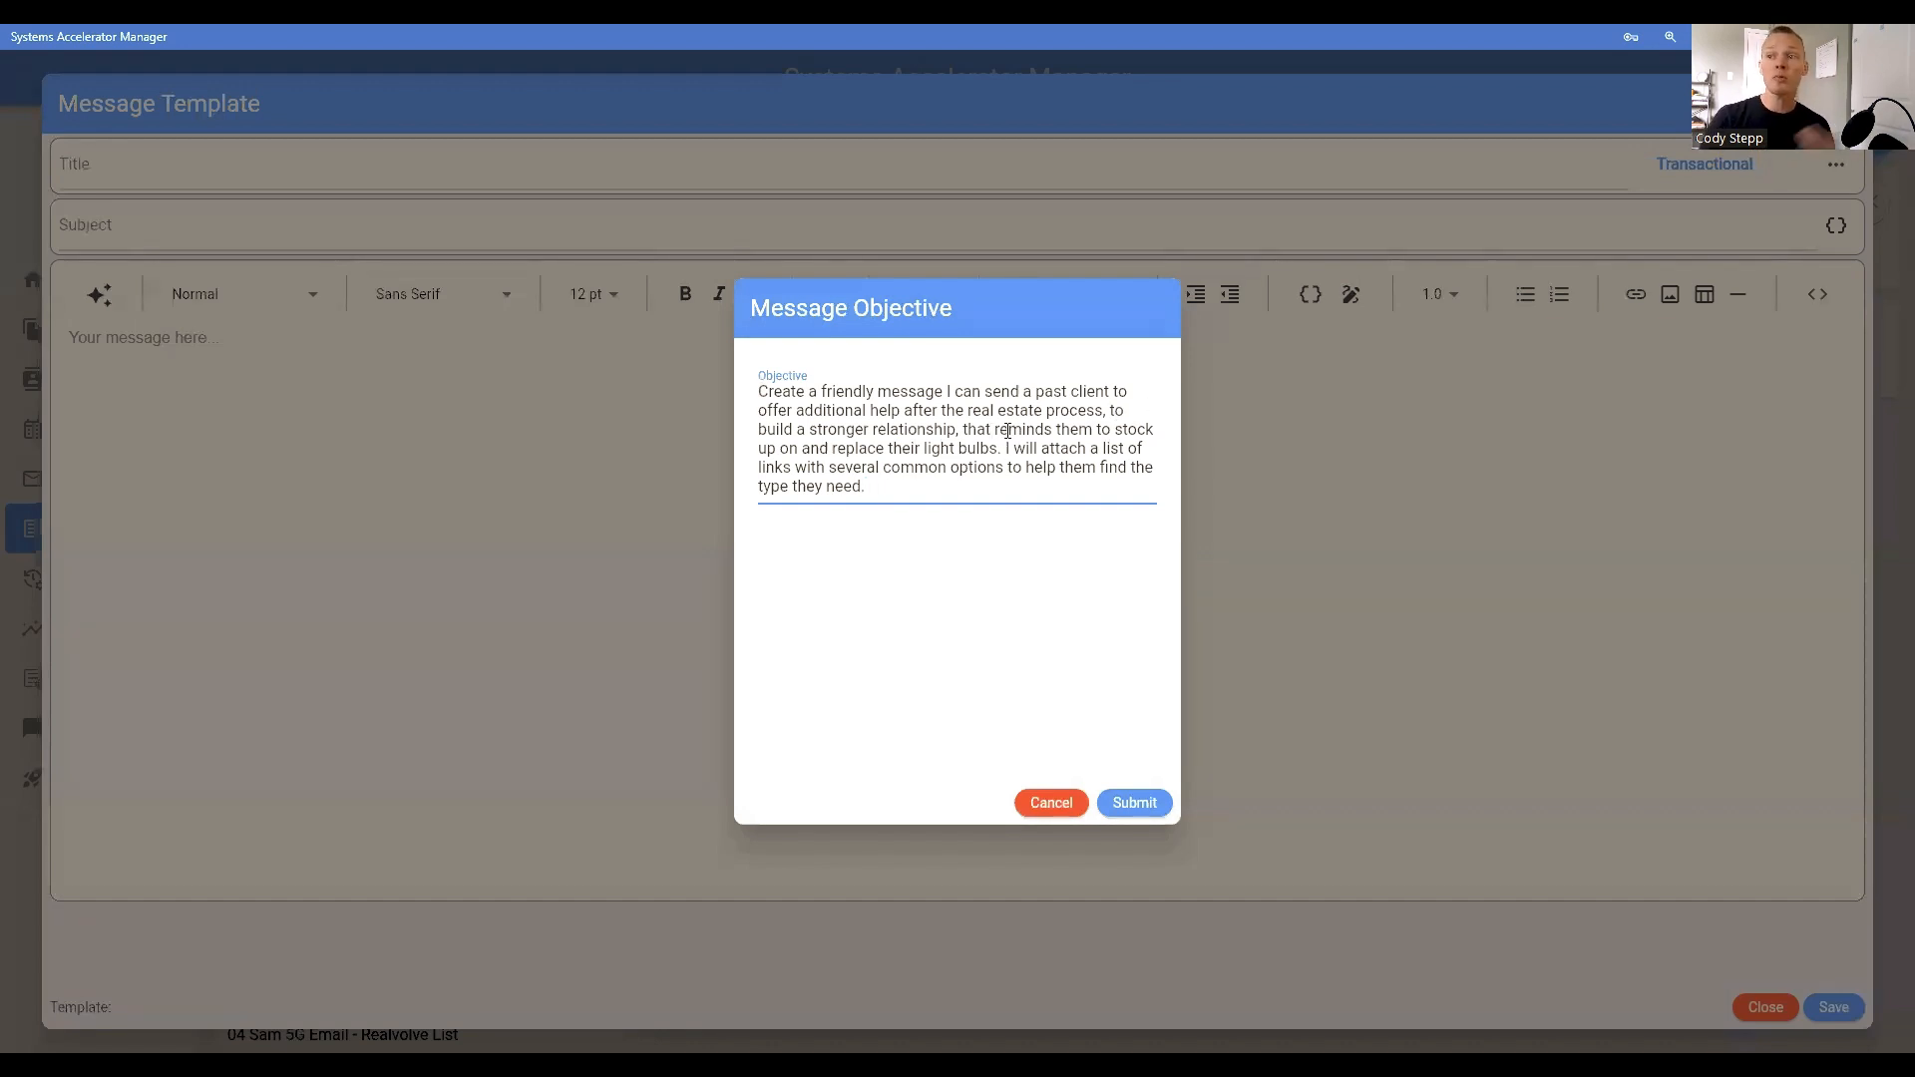
click(1133, 804)
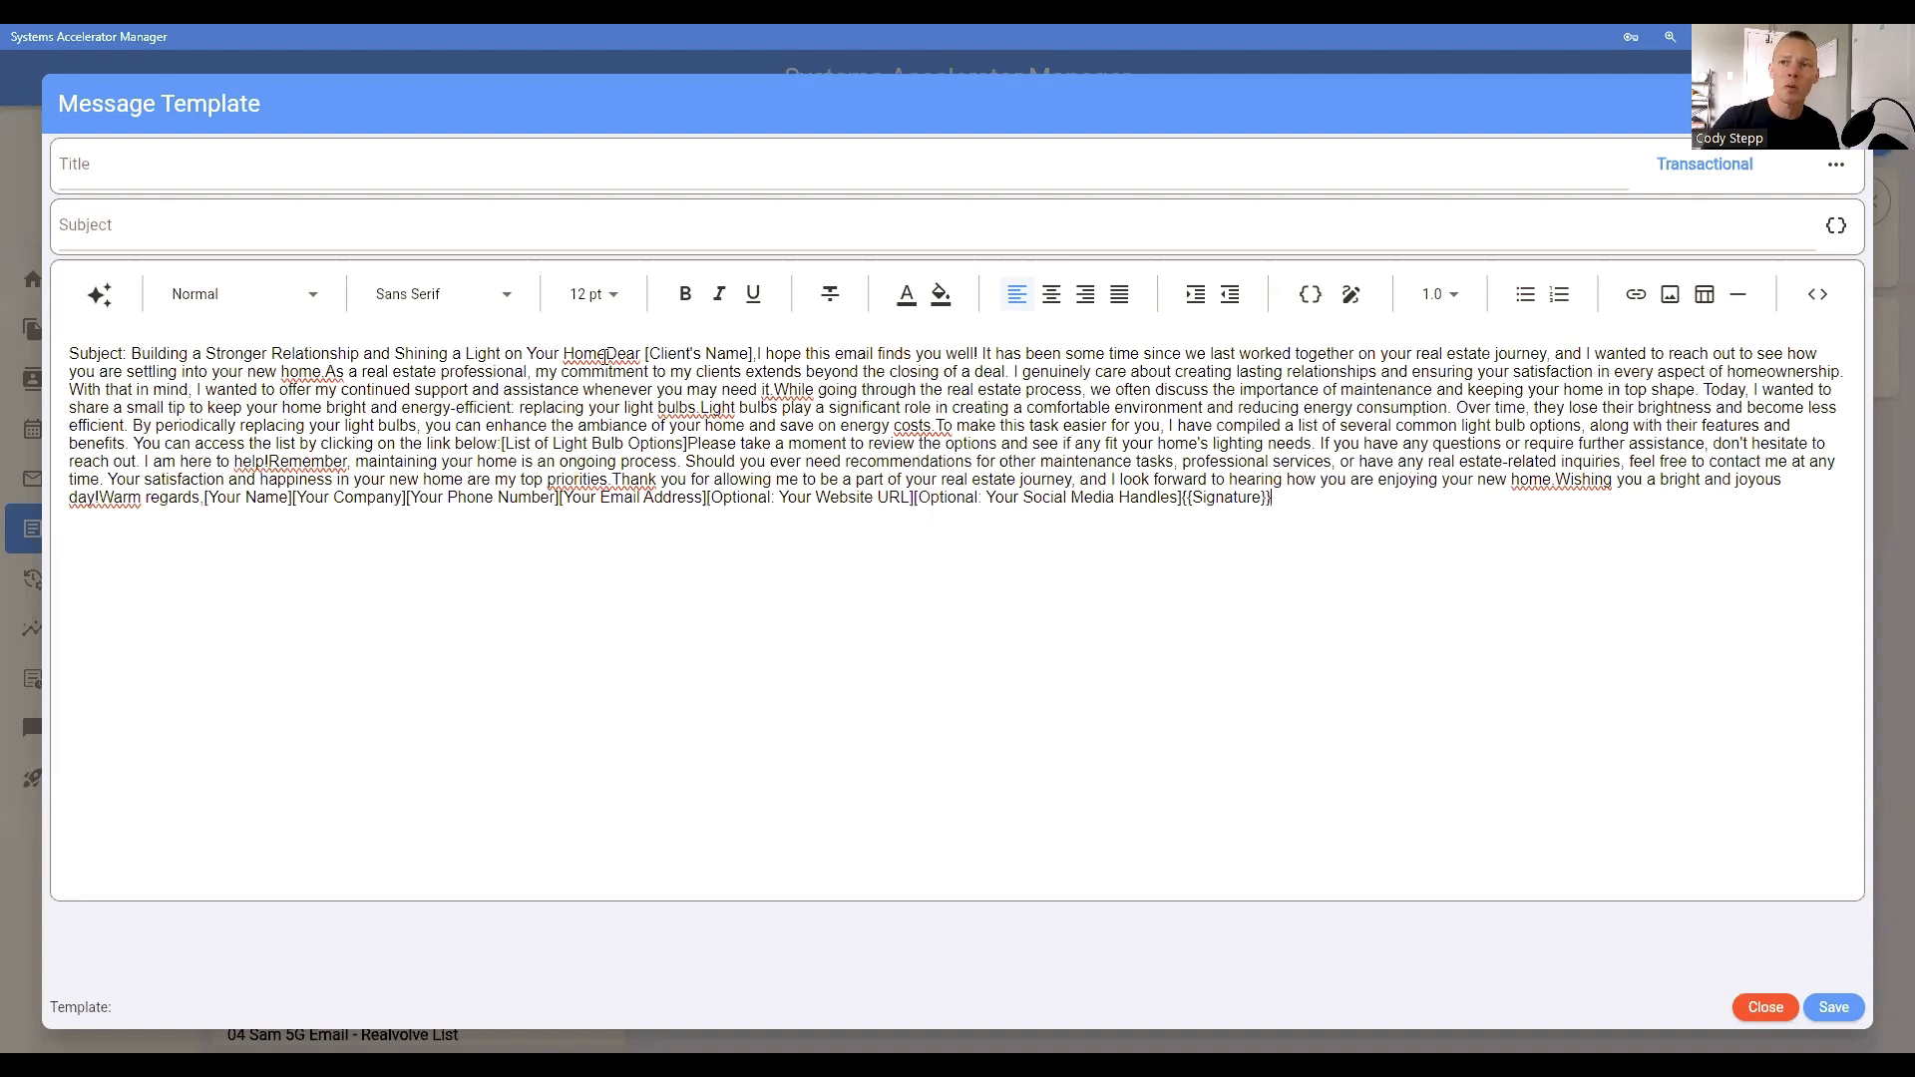
Step: Move the generated subject line from the message body into the subject field and remove its "Subject:" prefix
drag(606, 354, 72, 356)
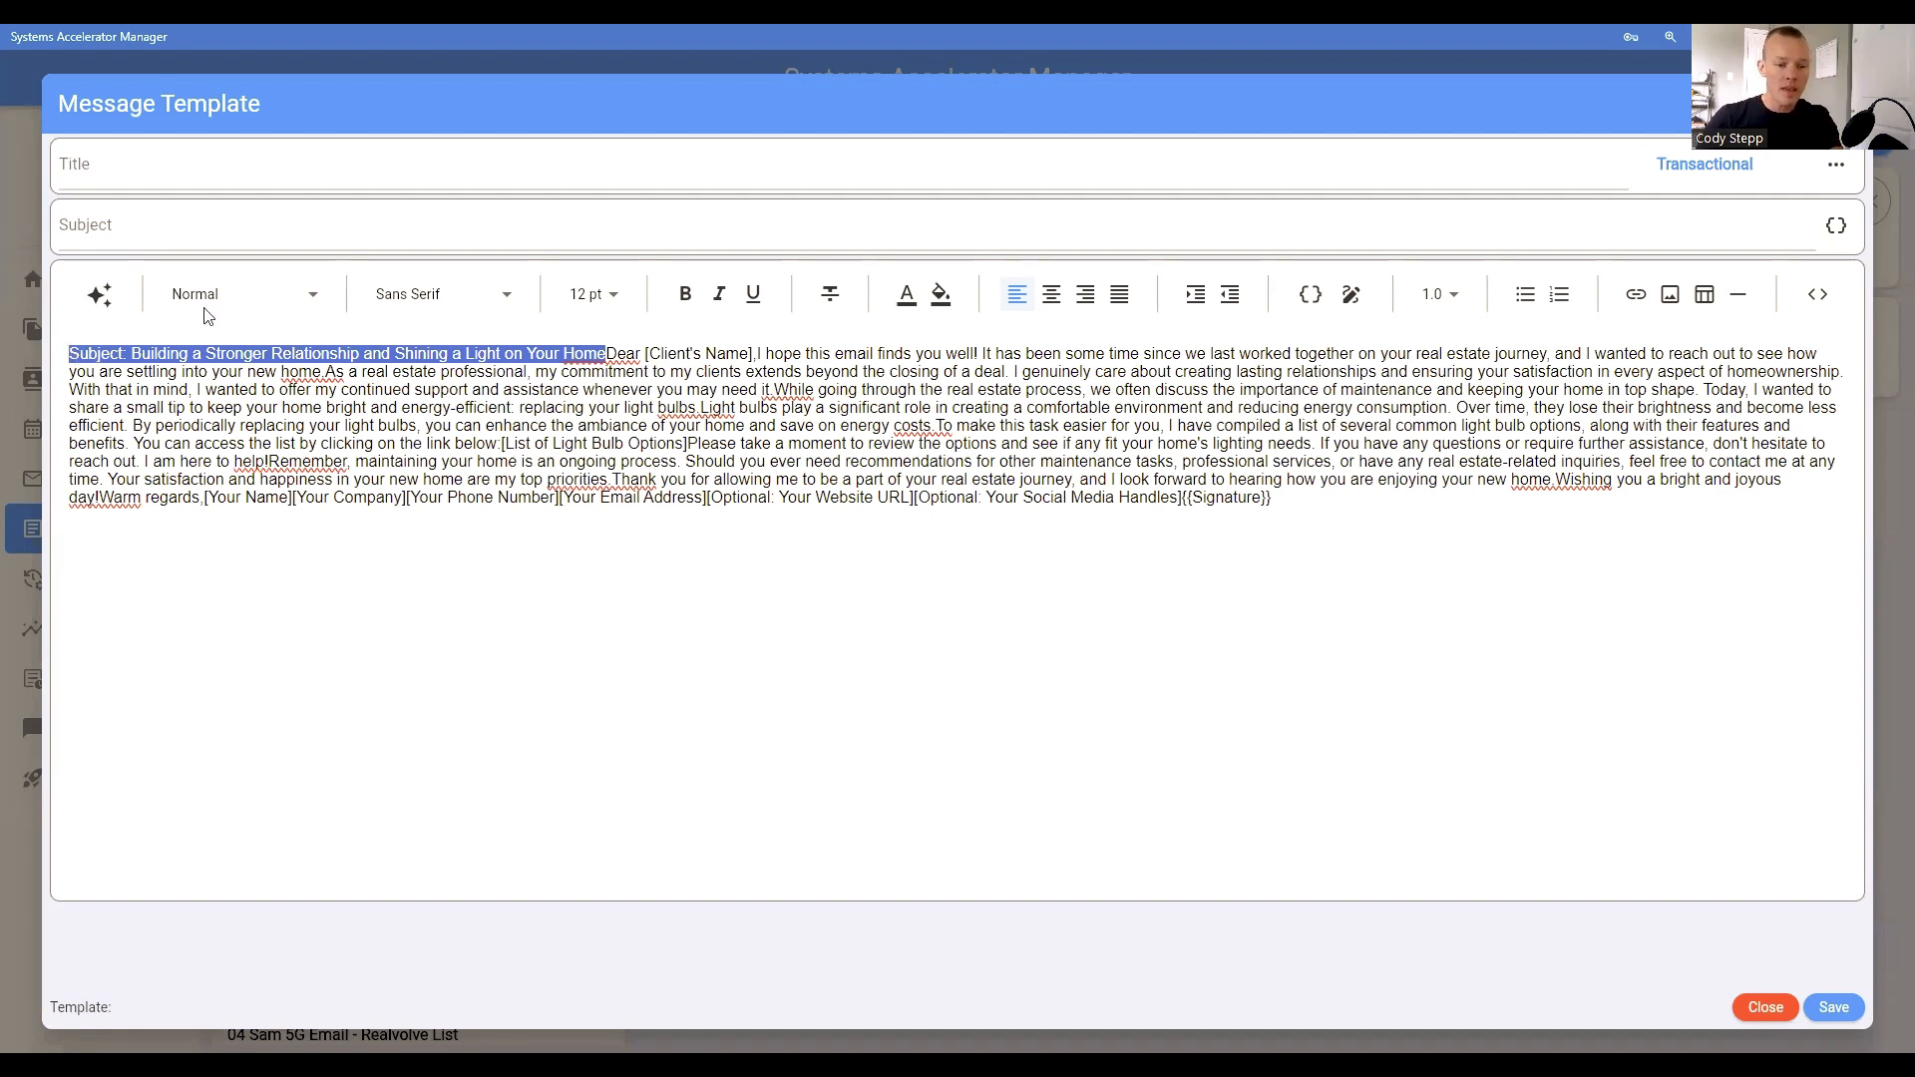
key(ctrl+x)
click(224, 227)
key(ctrl+v)
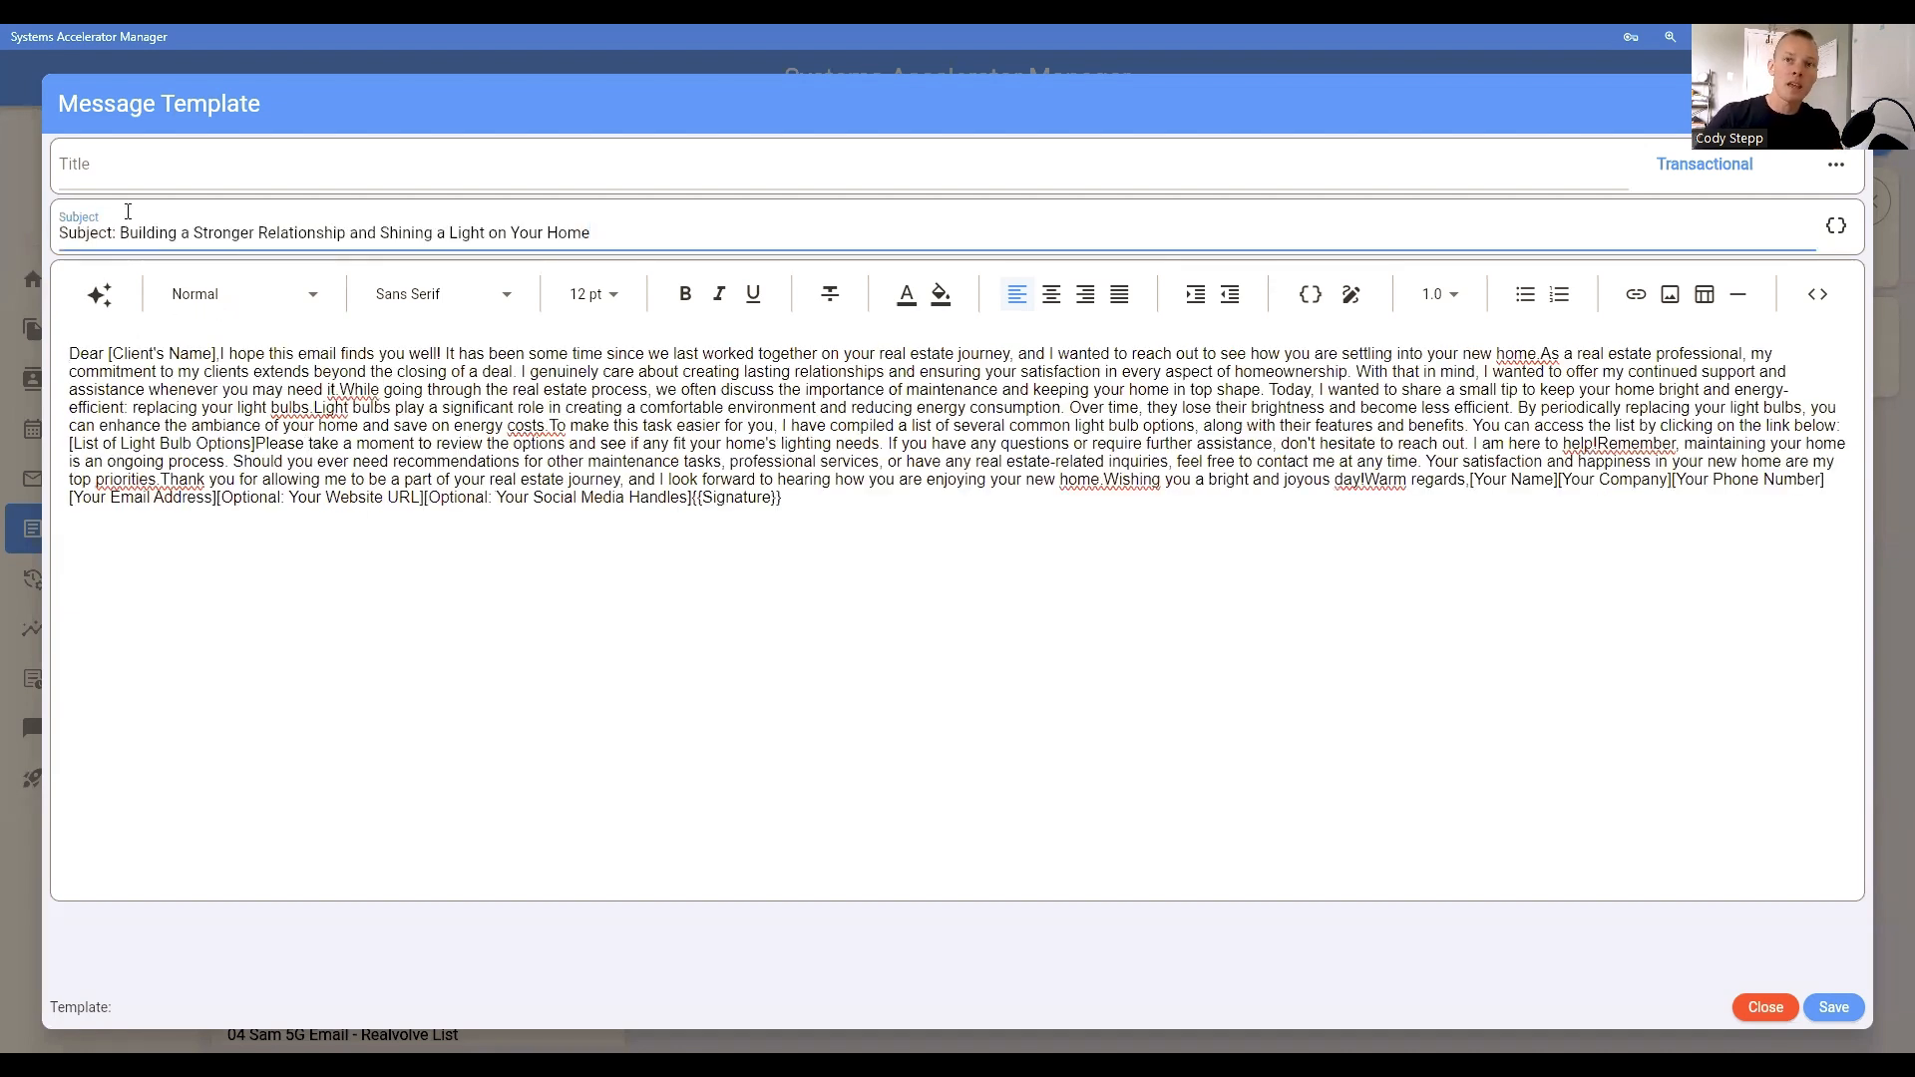
drag(121, 233, 10, 254)
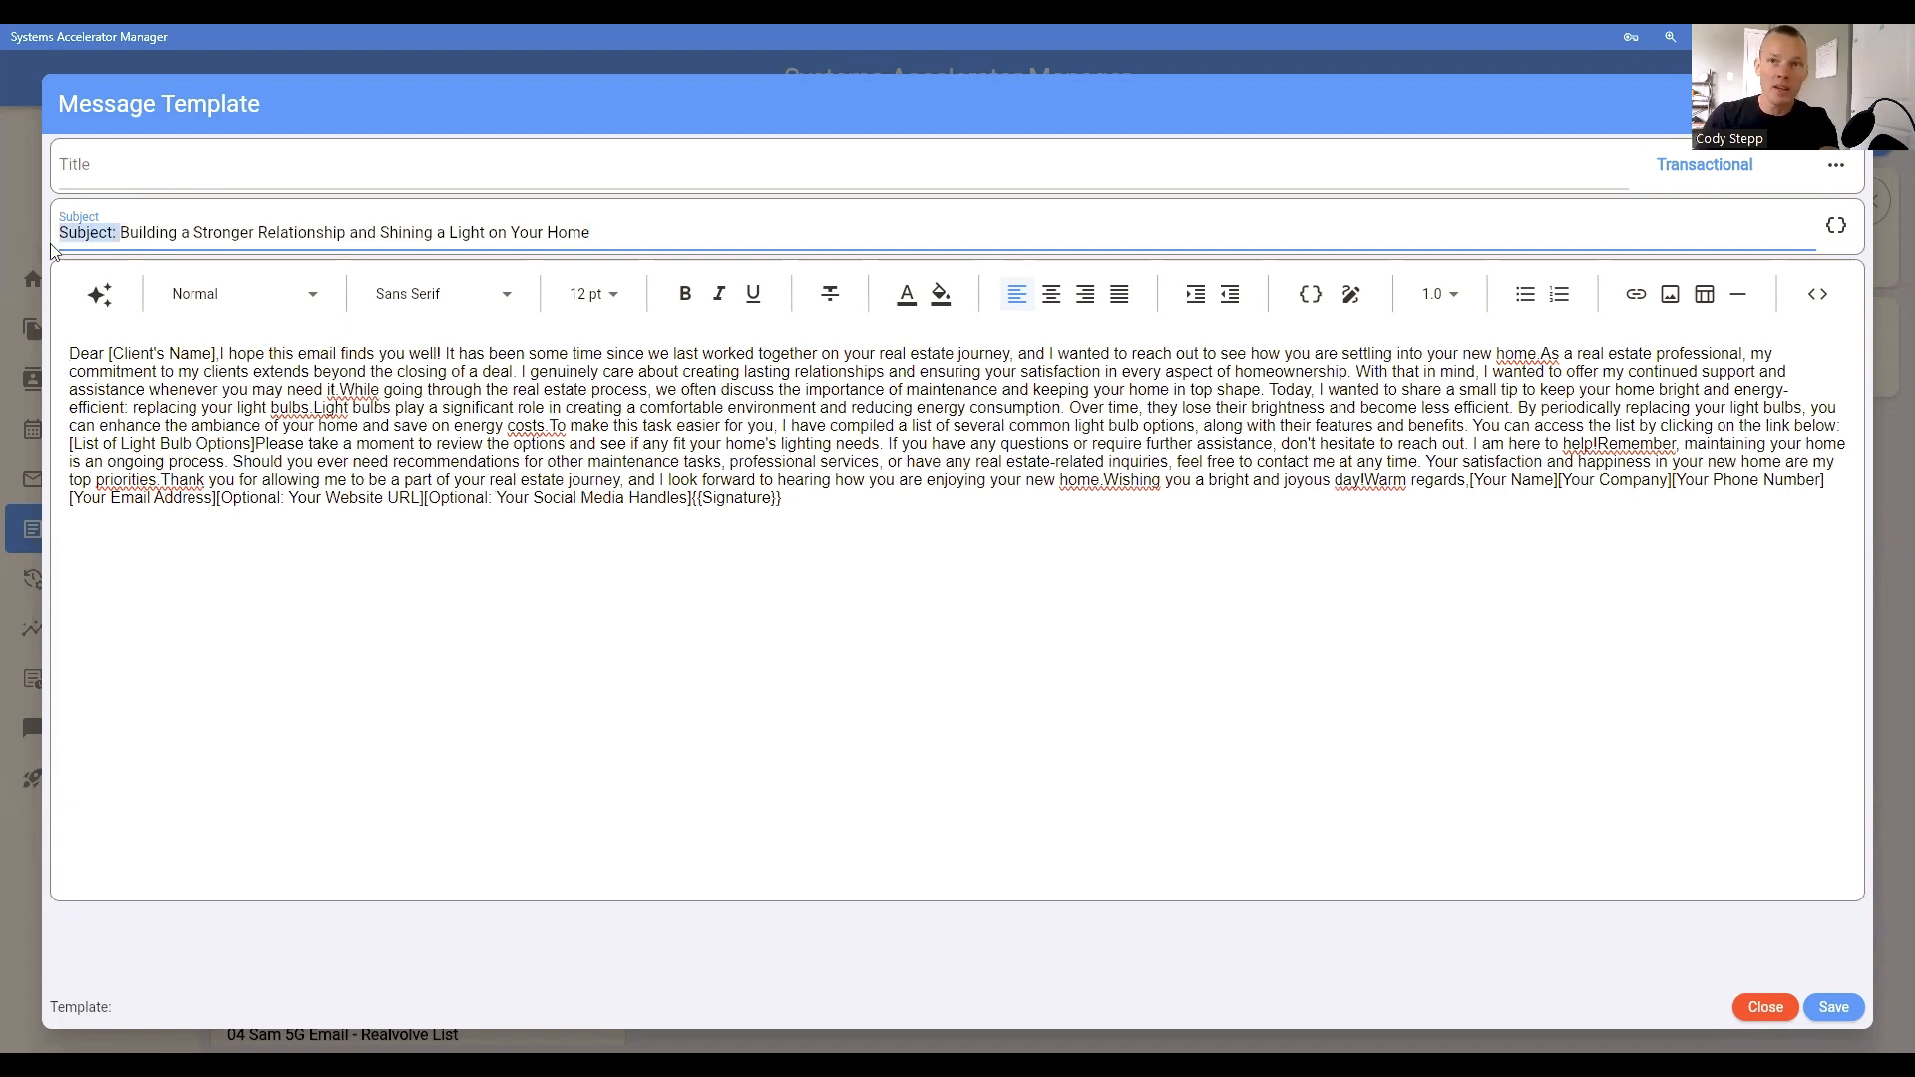
key(BackSpace)
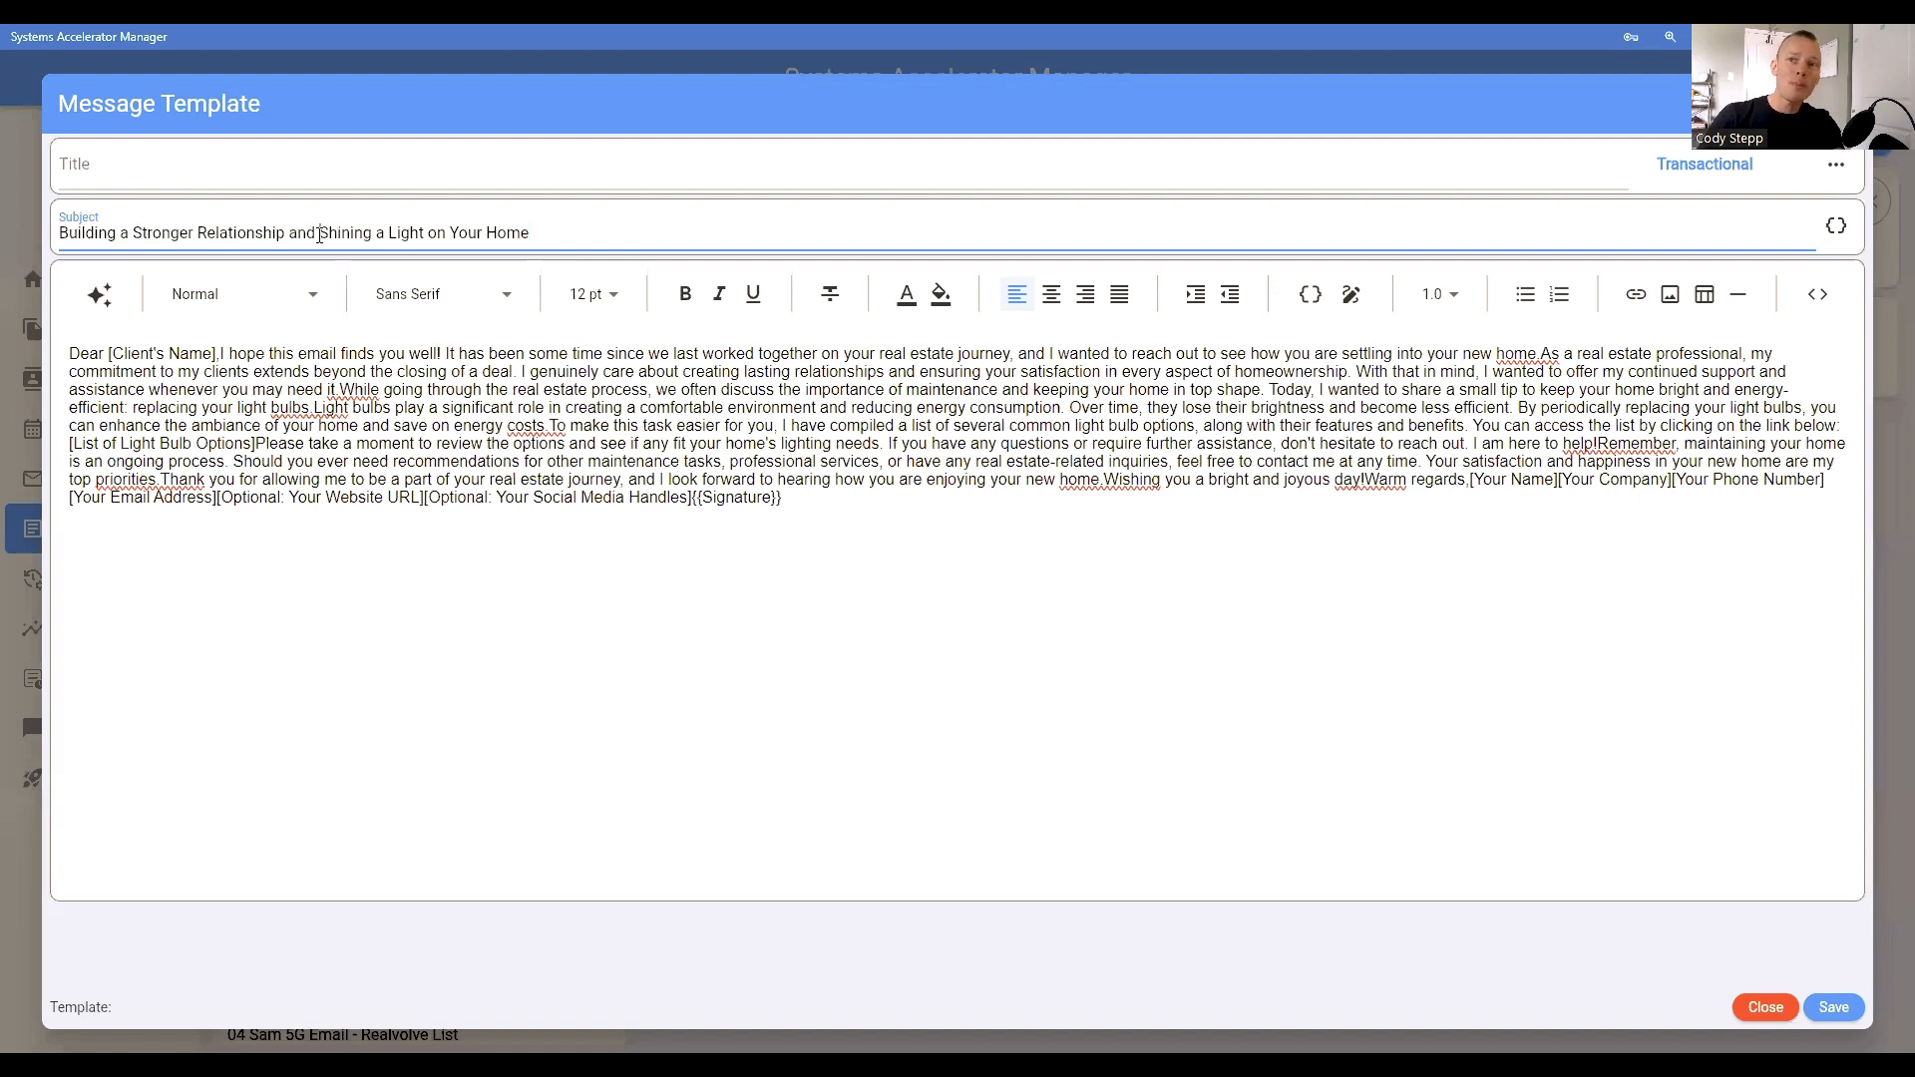
Step: Shorten the subject to "Shining a Light on Your Home" and append the Contact.firstName merge field followed by an exclamation mark
drag(317, 233, 41, 245)
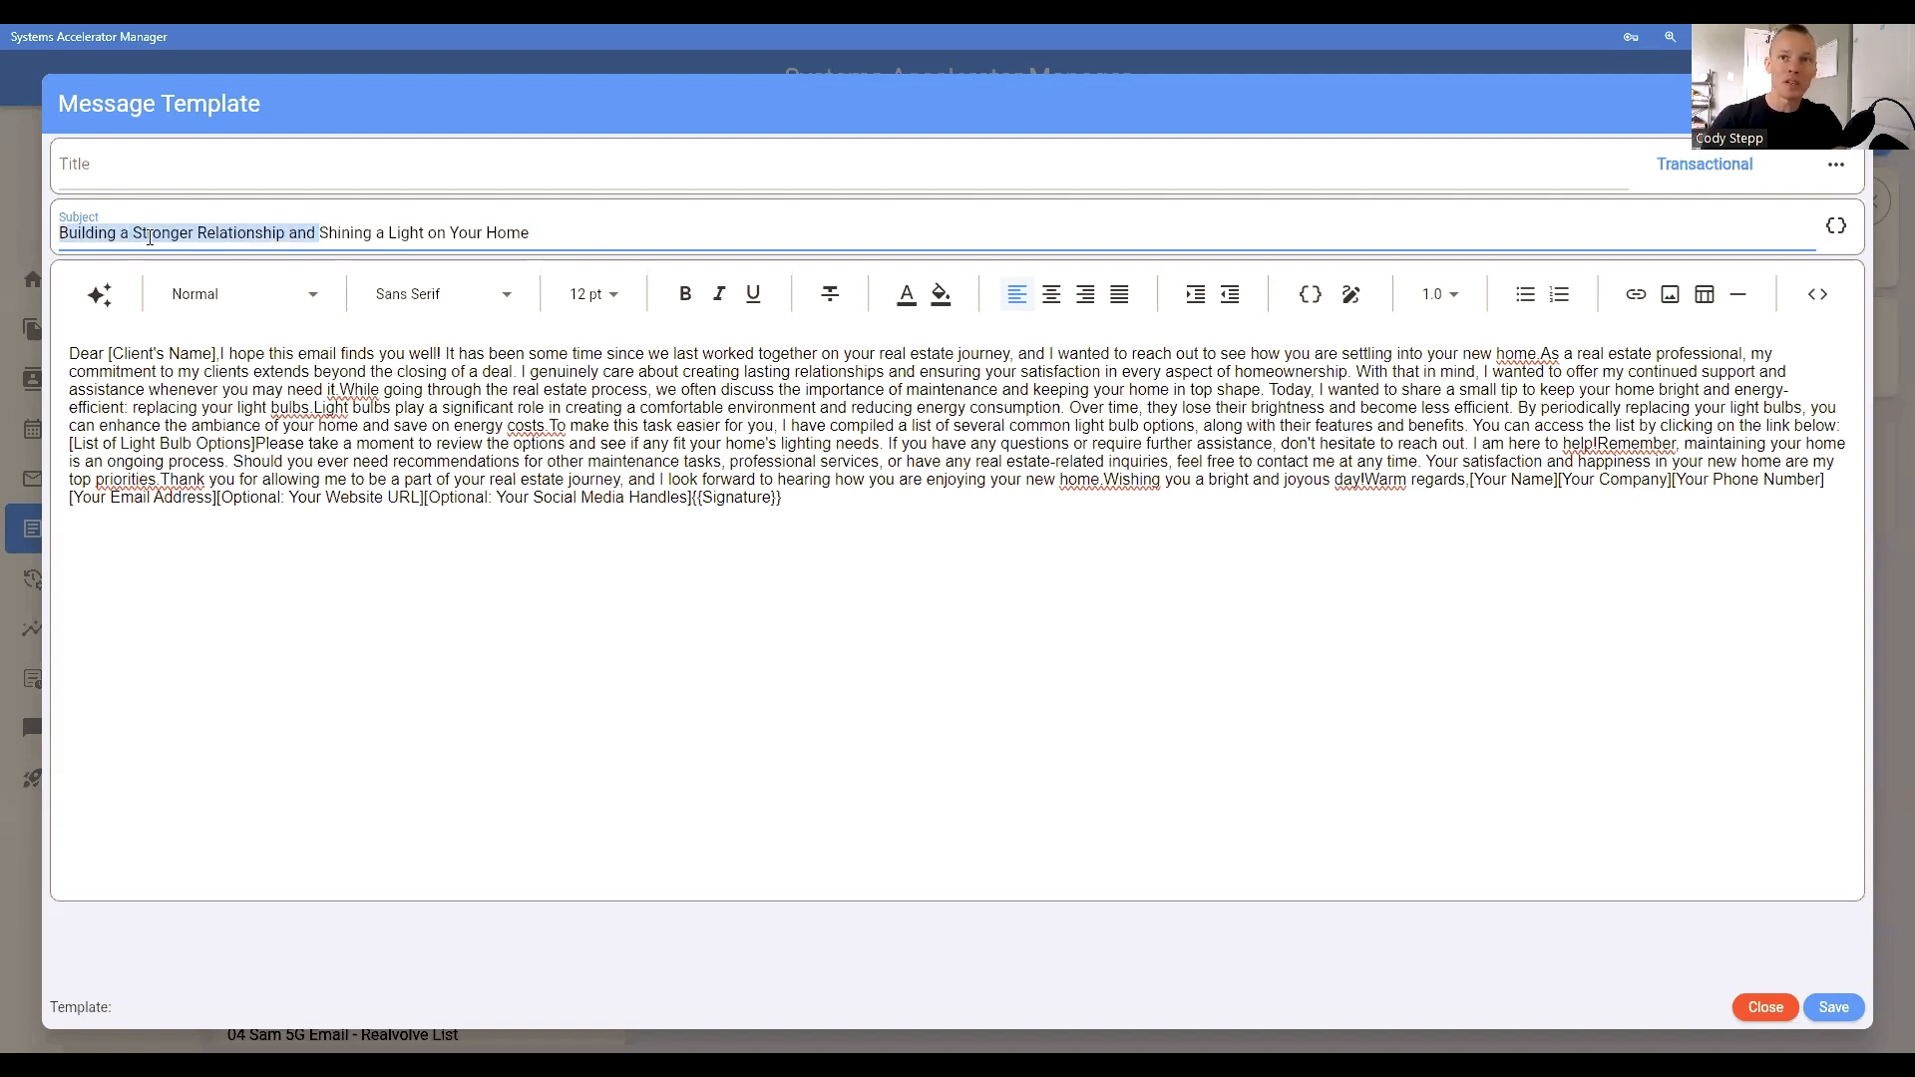
key(BackSpace)
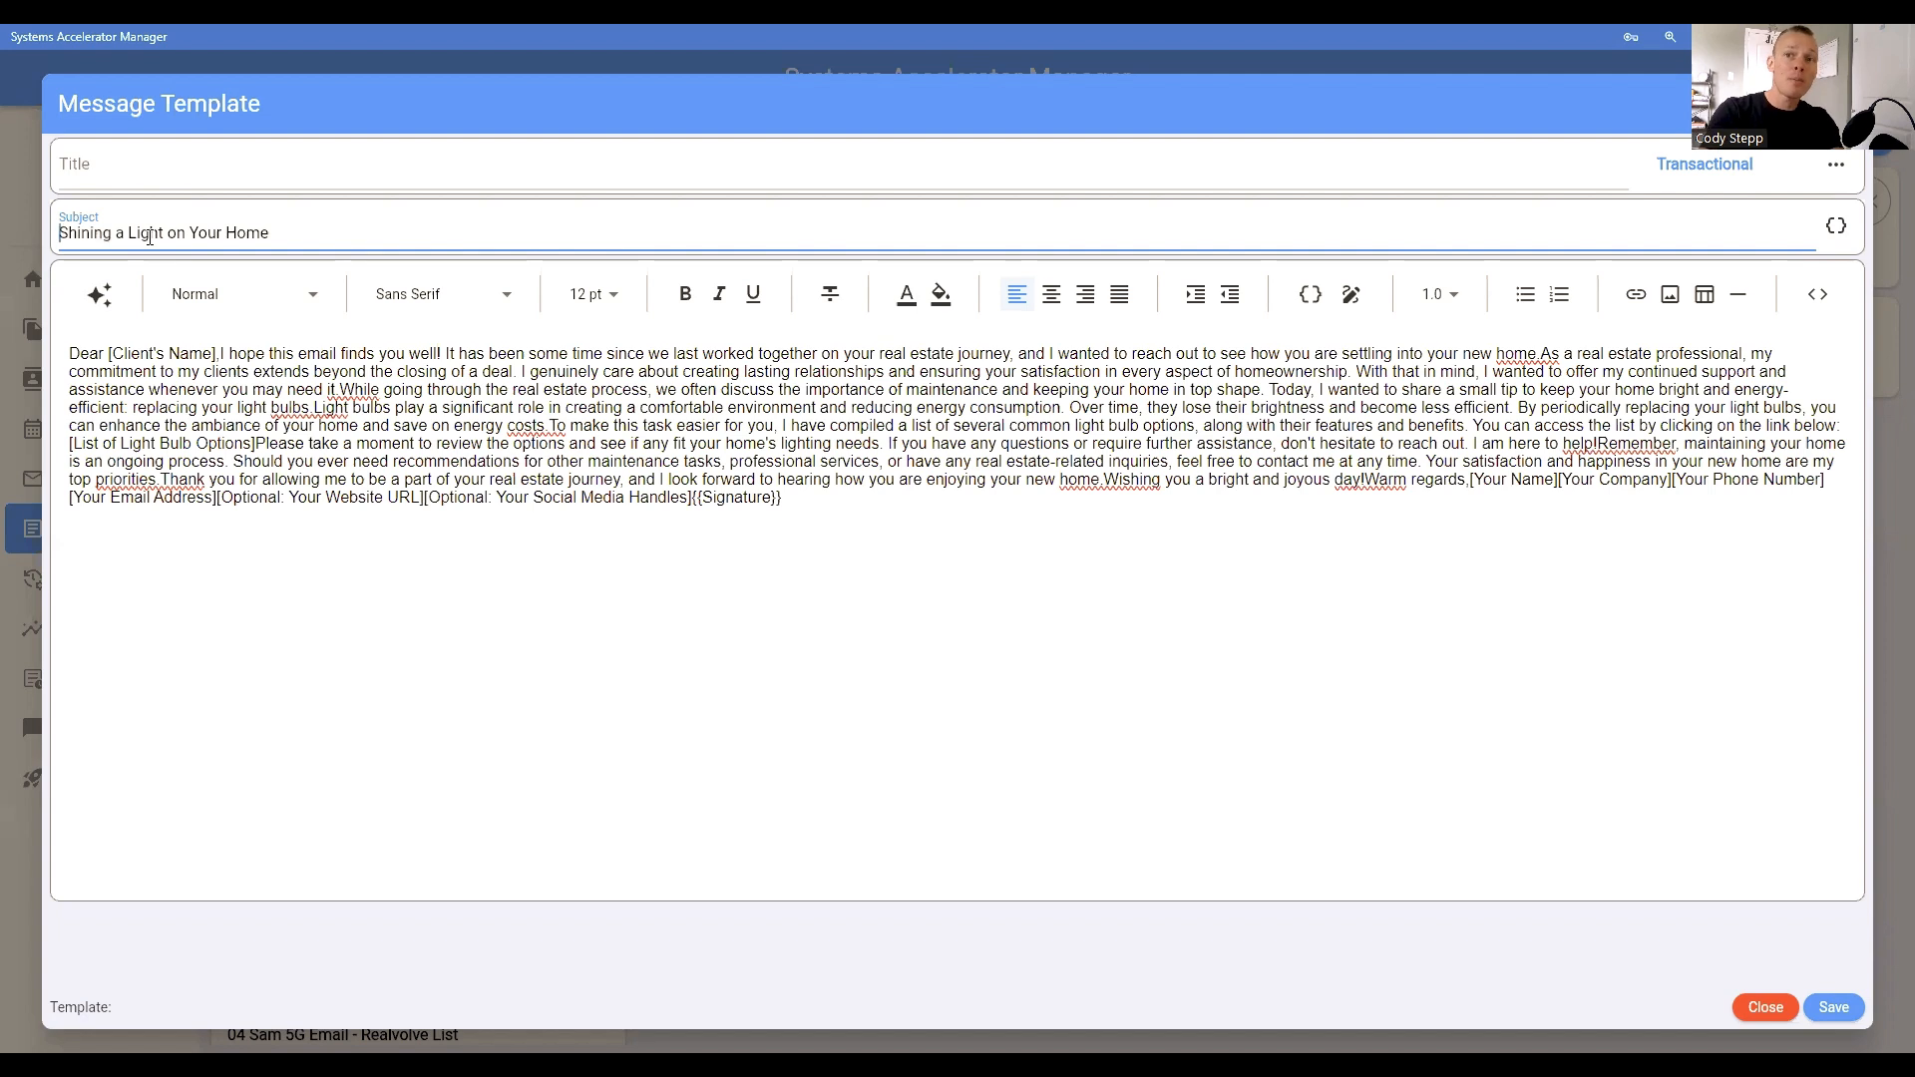
key(End)
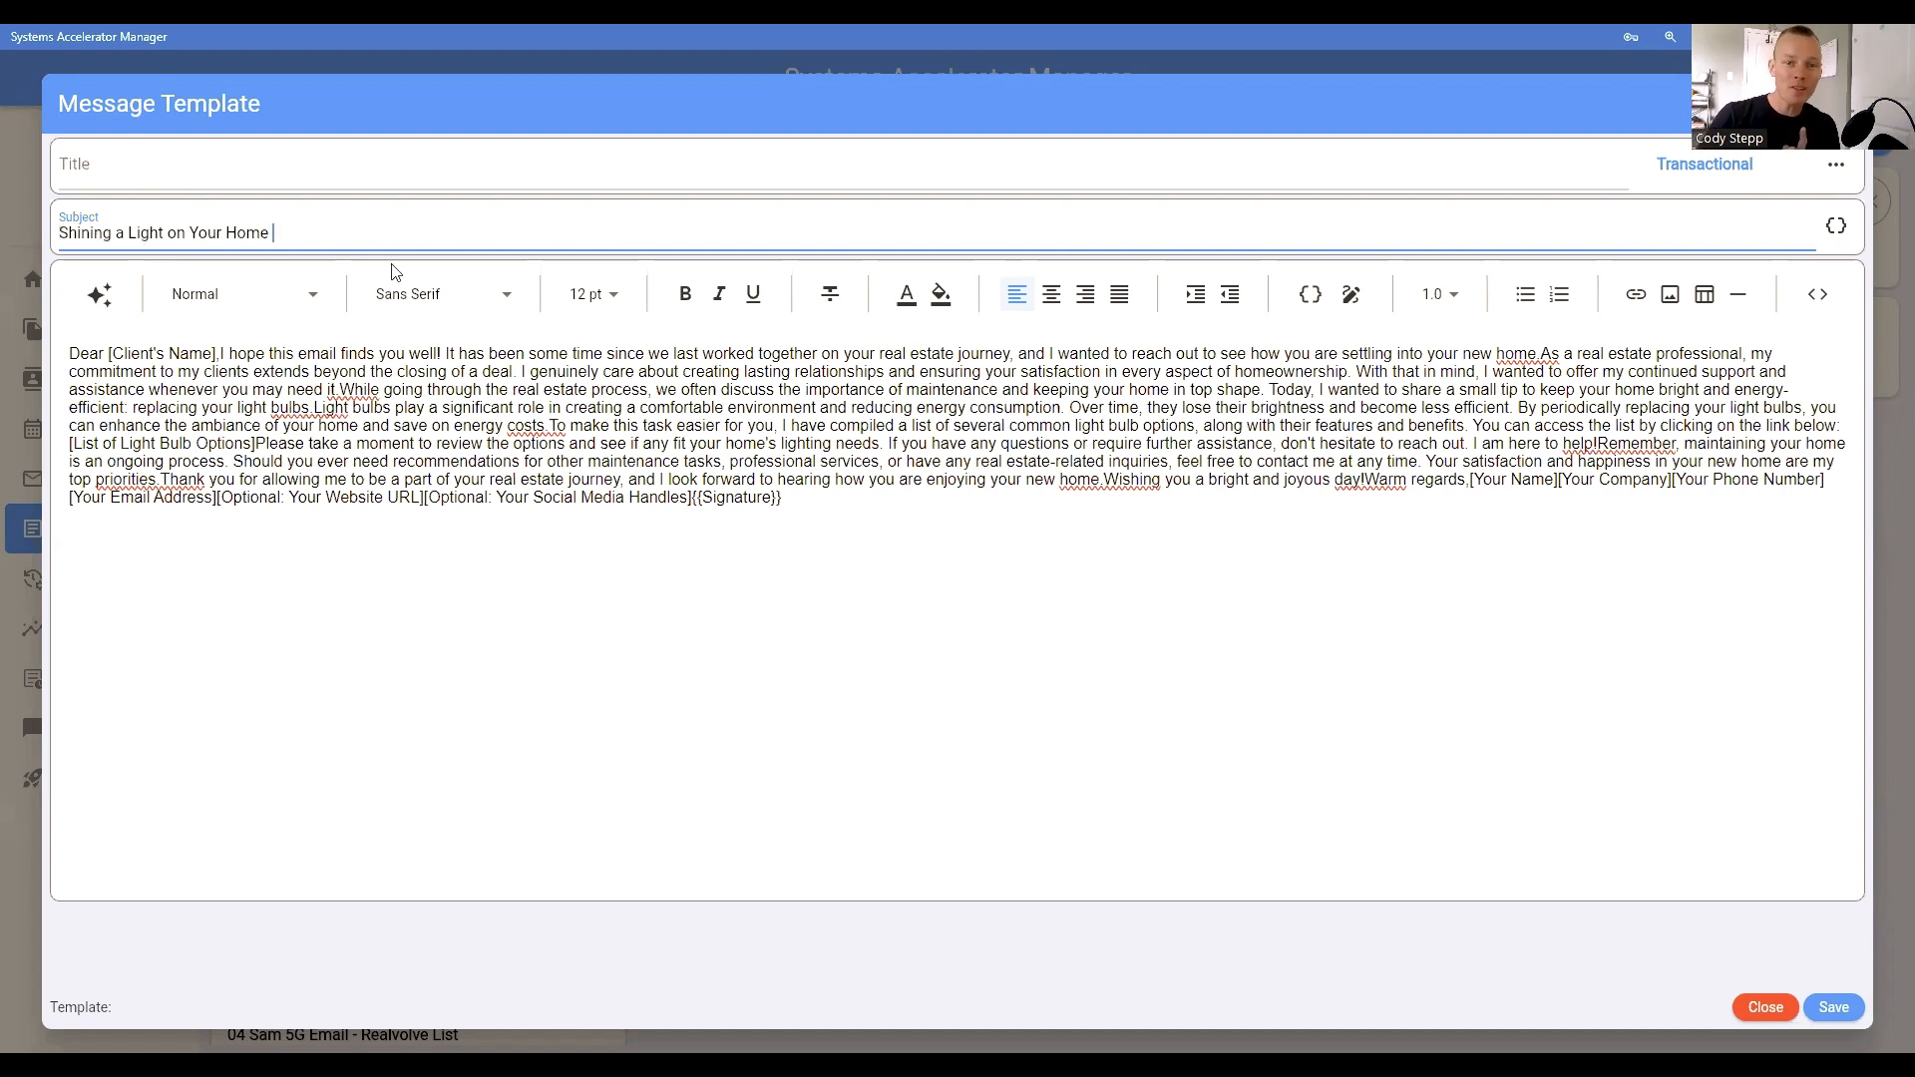
click(1839, 236)
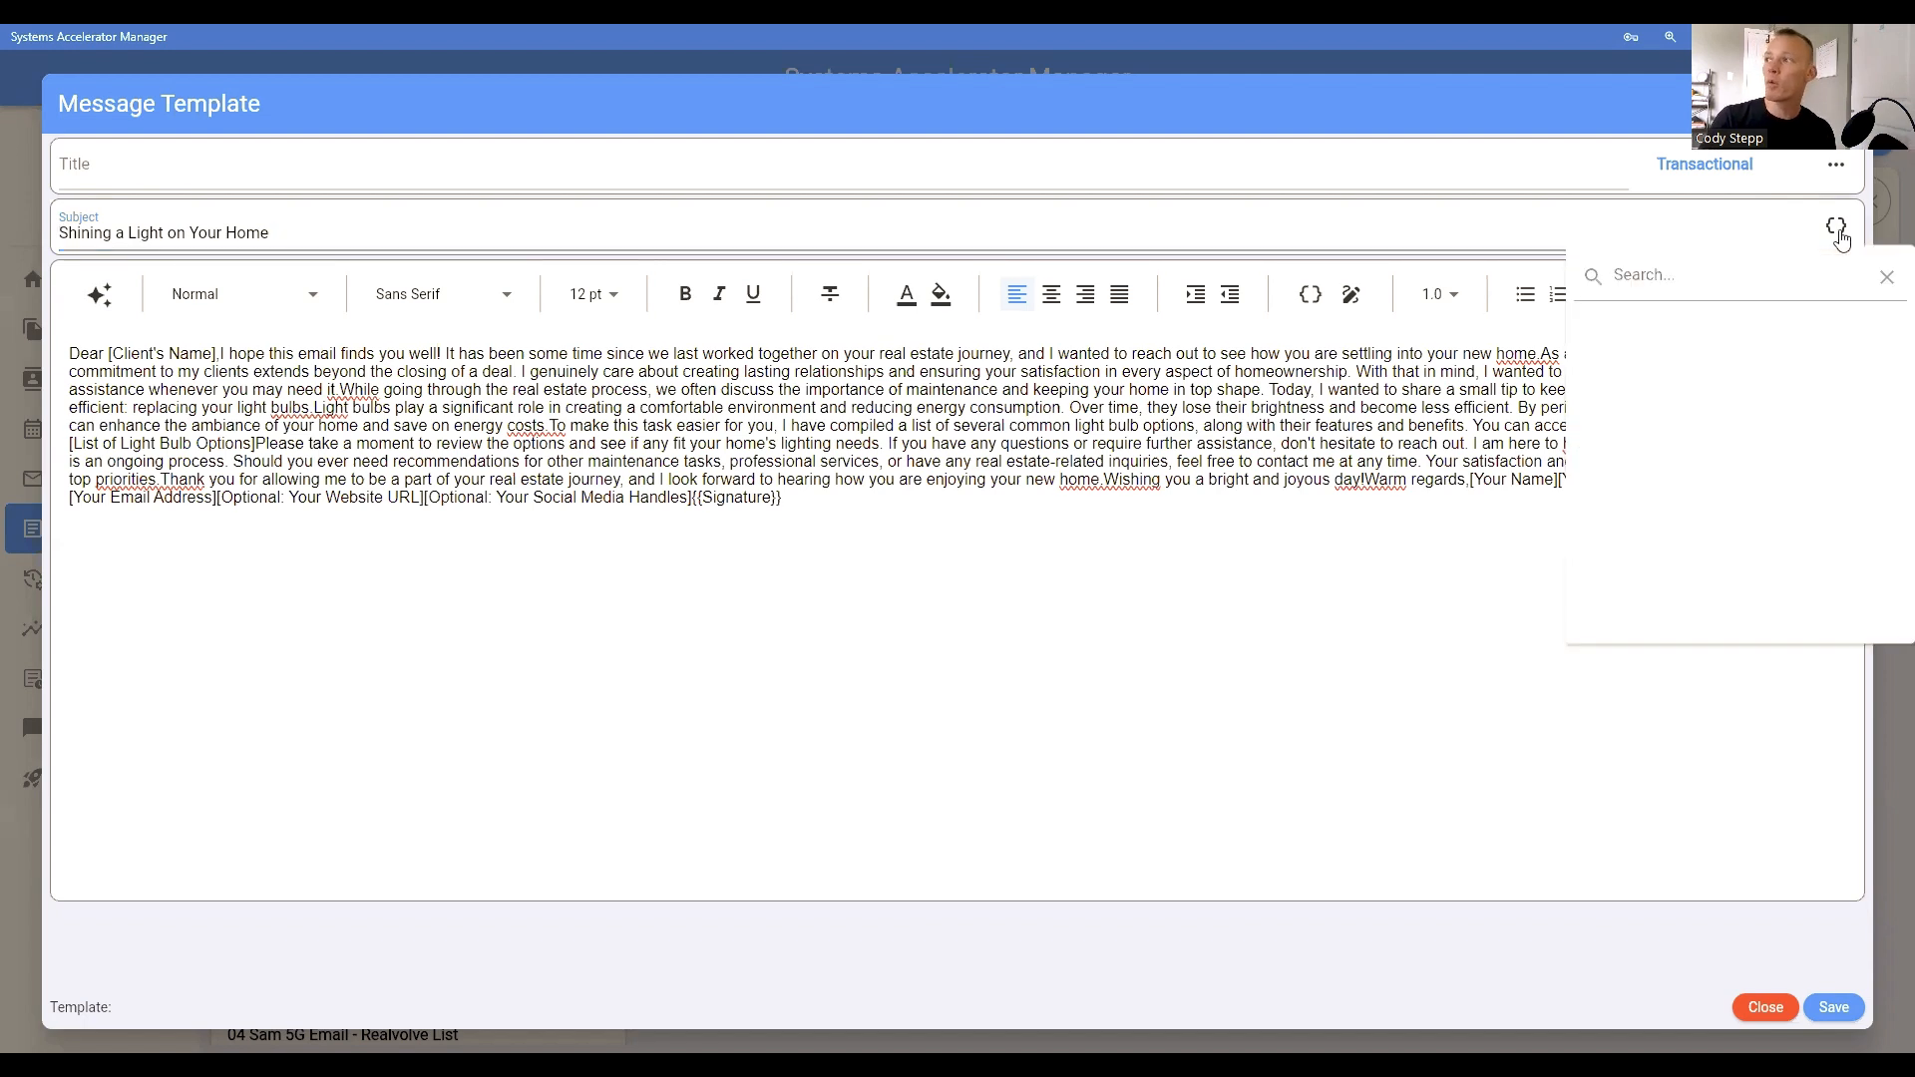
click(1682, 406)
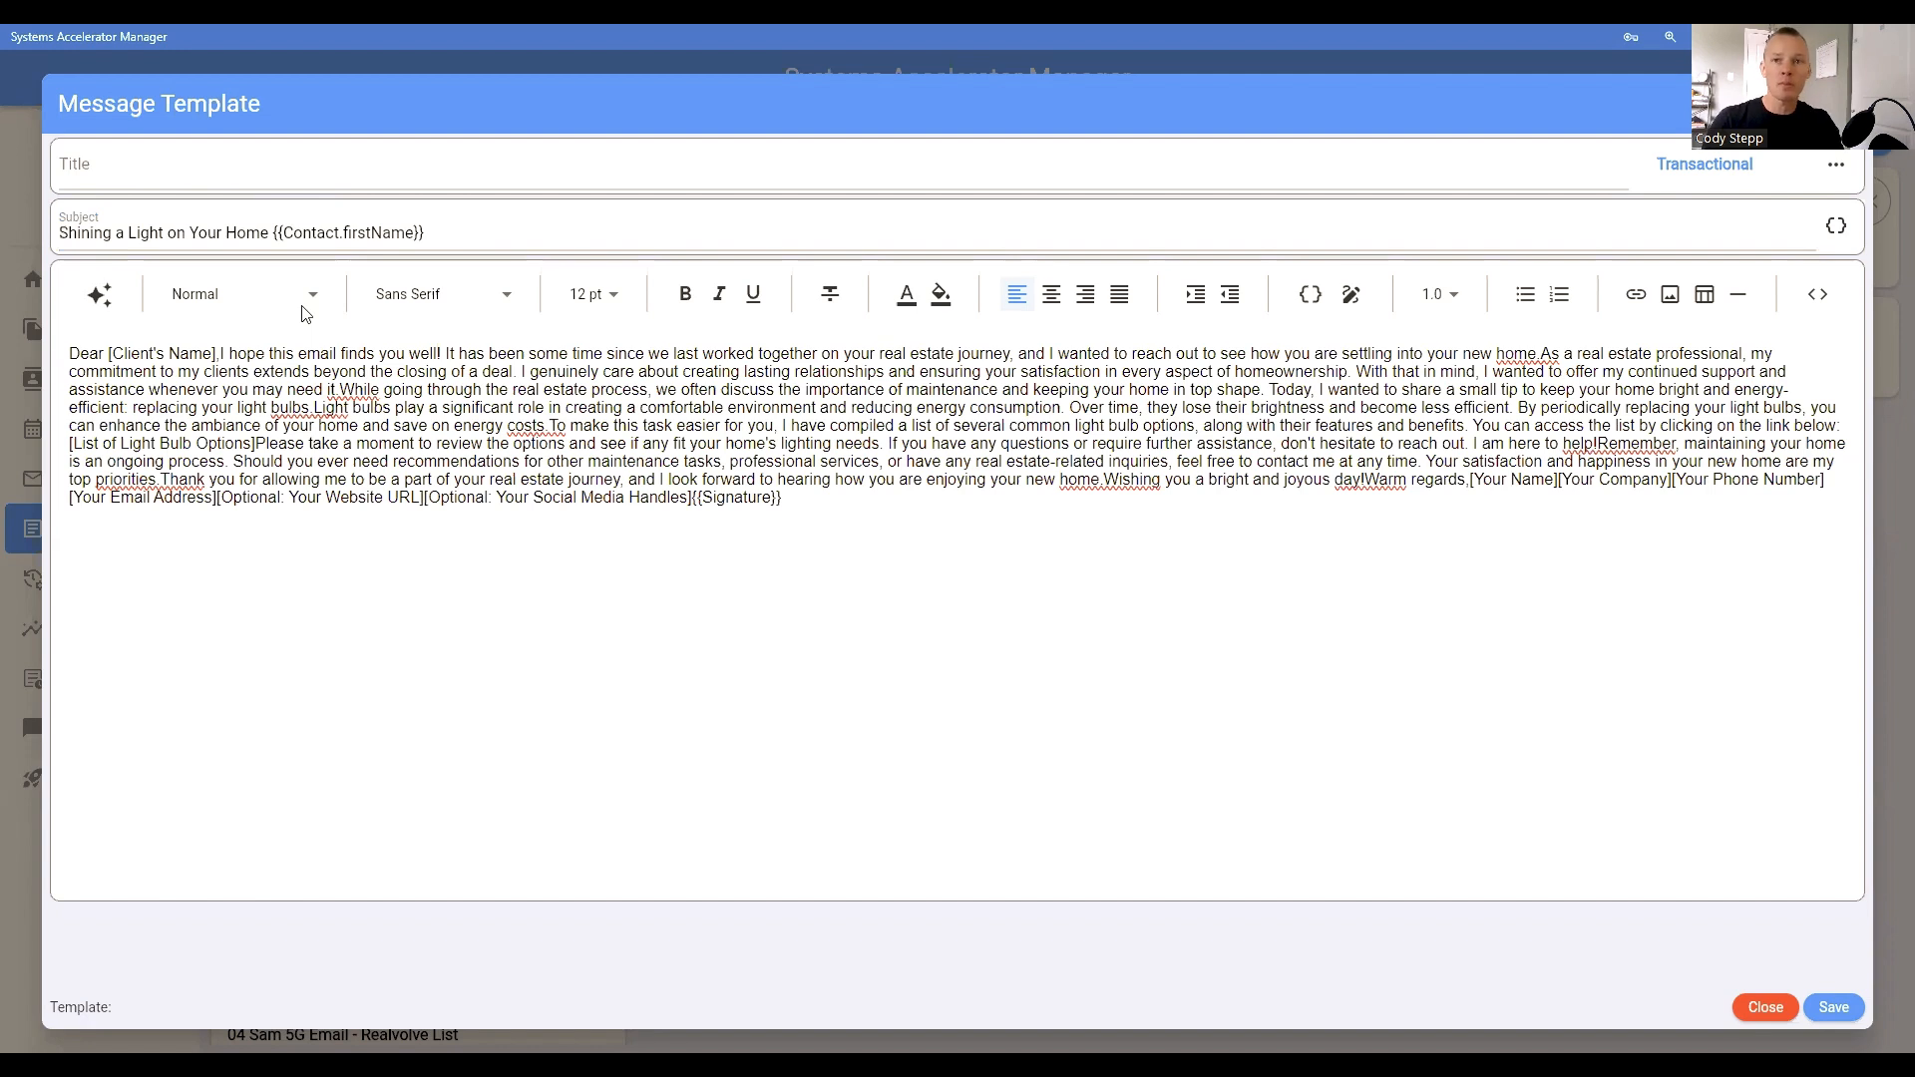
click(447, 241)
text(!)
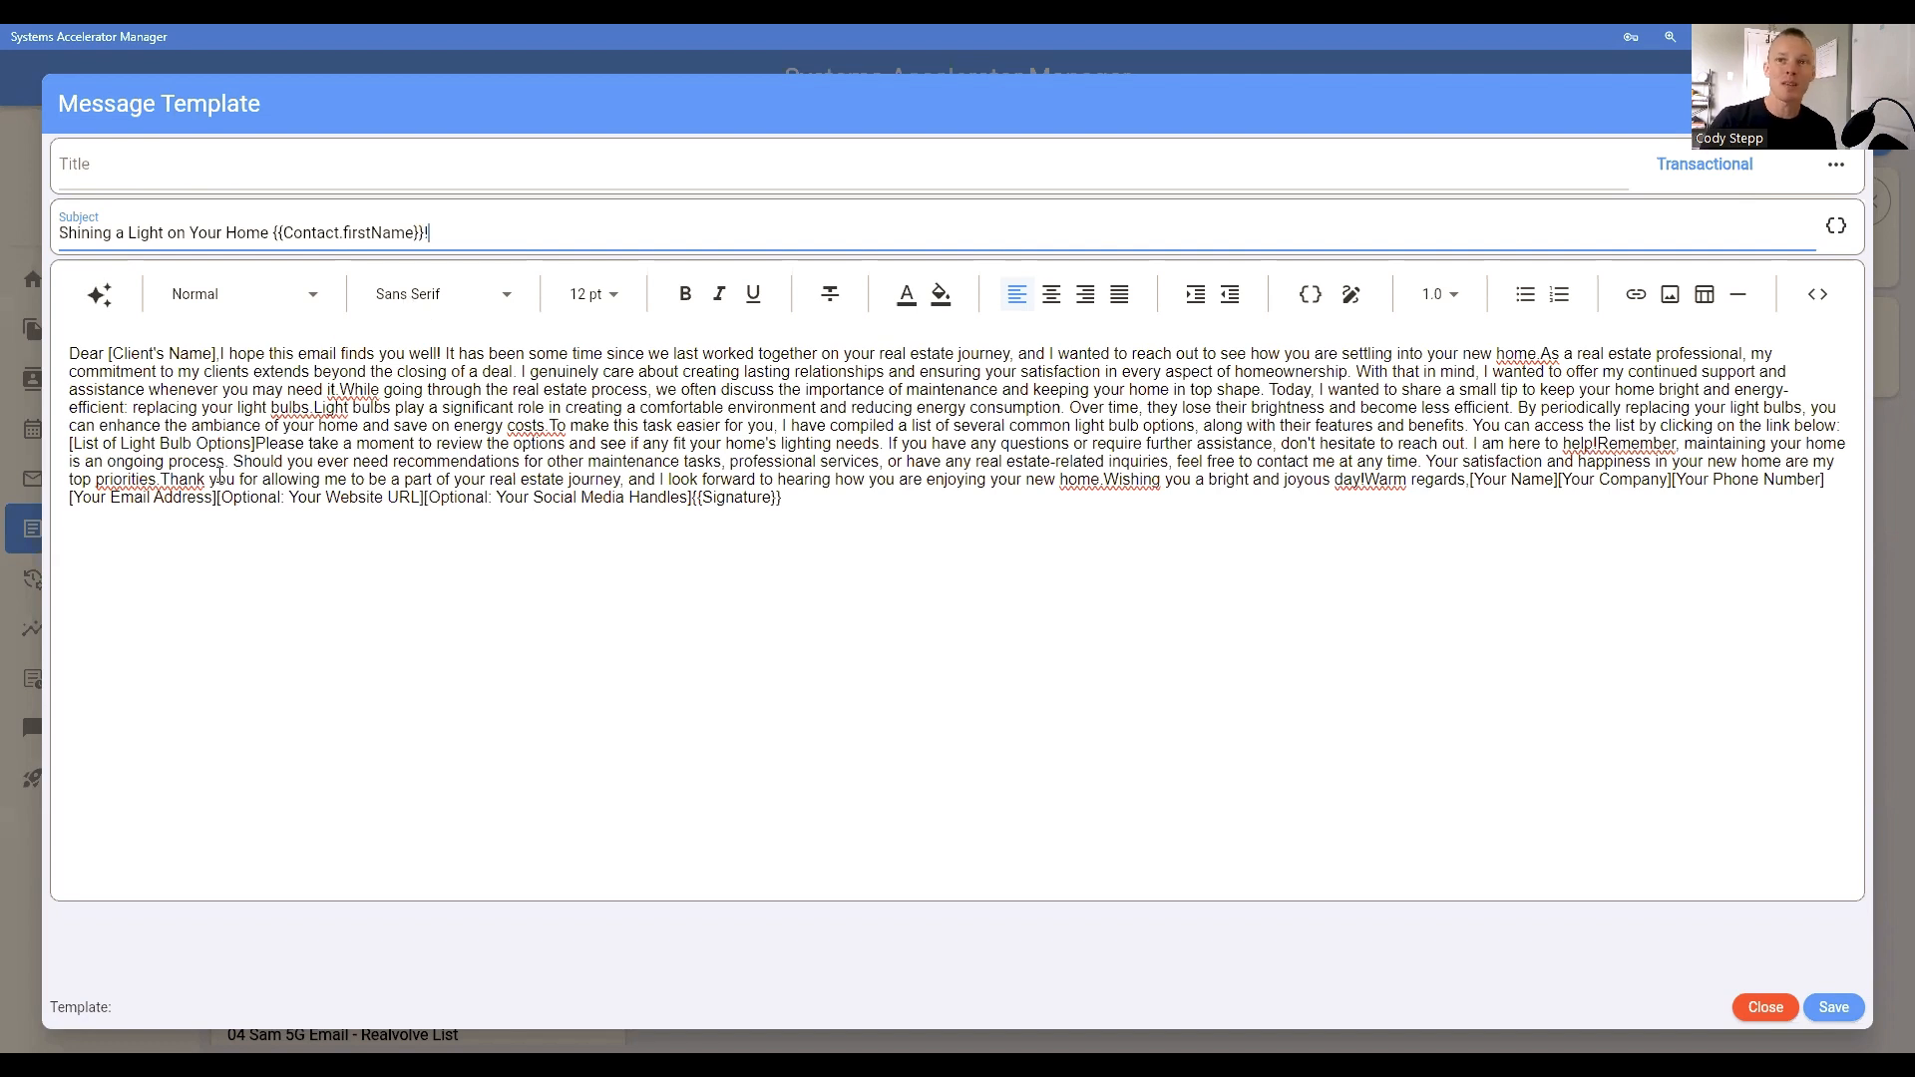
Step: Replace the [Client's Name] placeholder with the Contact.firstName merge field and put the greeting on its own line
drag(110, 353, 214, 354)
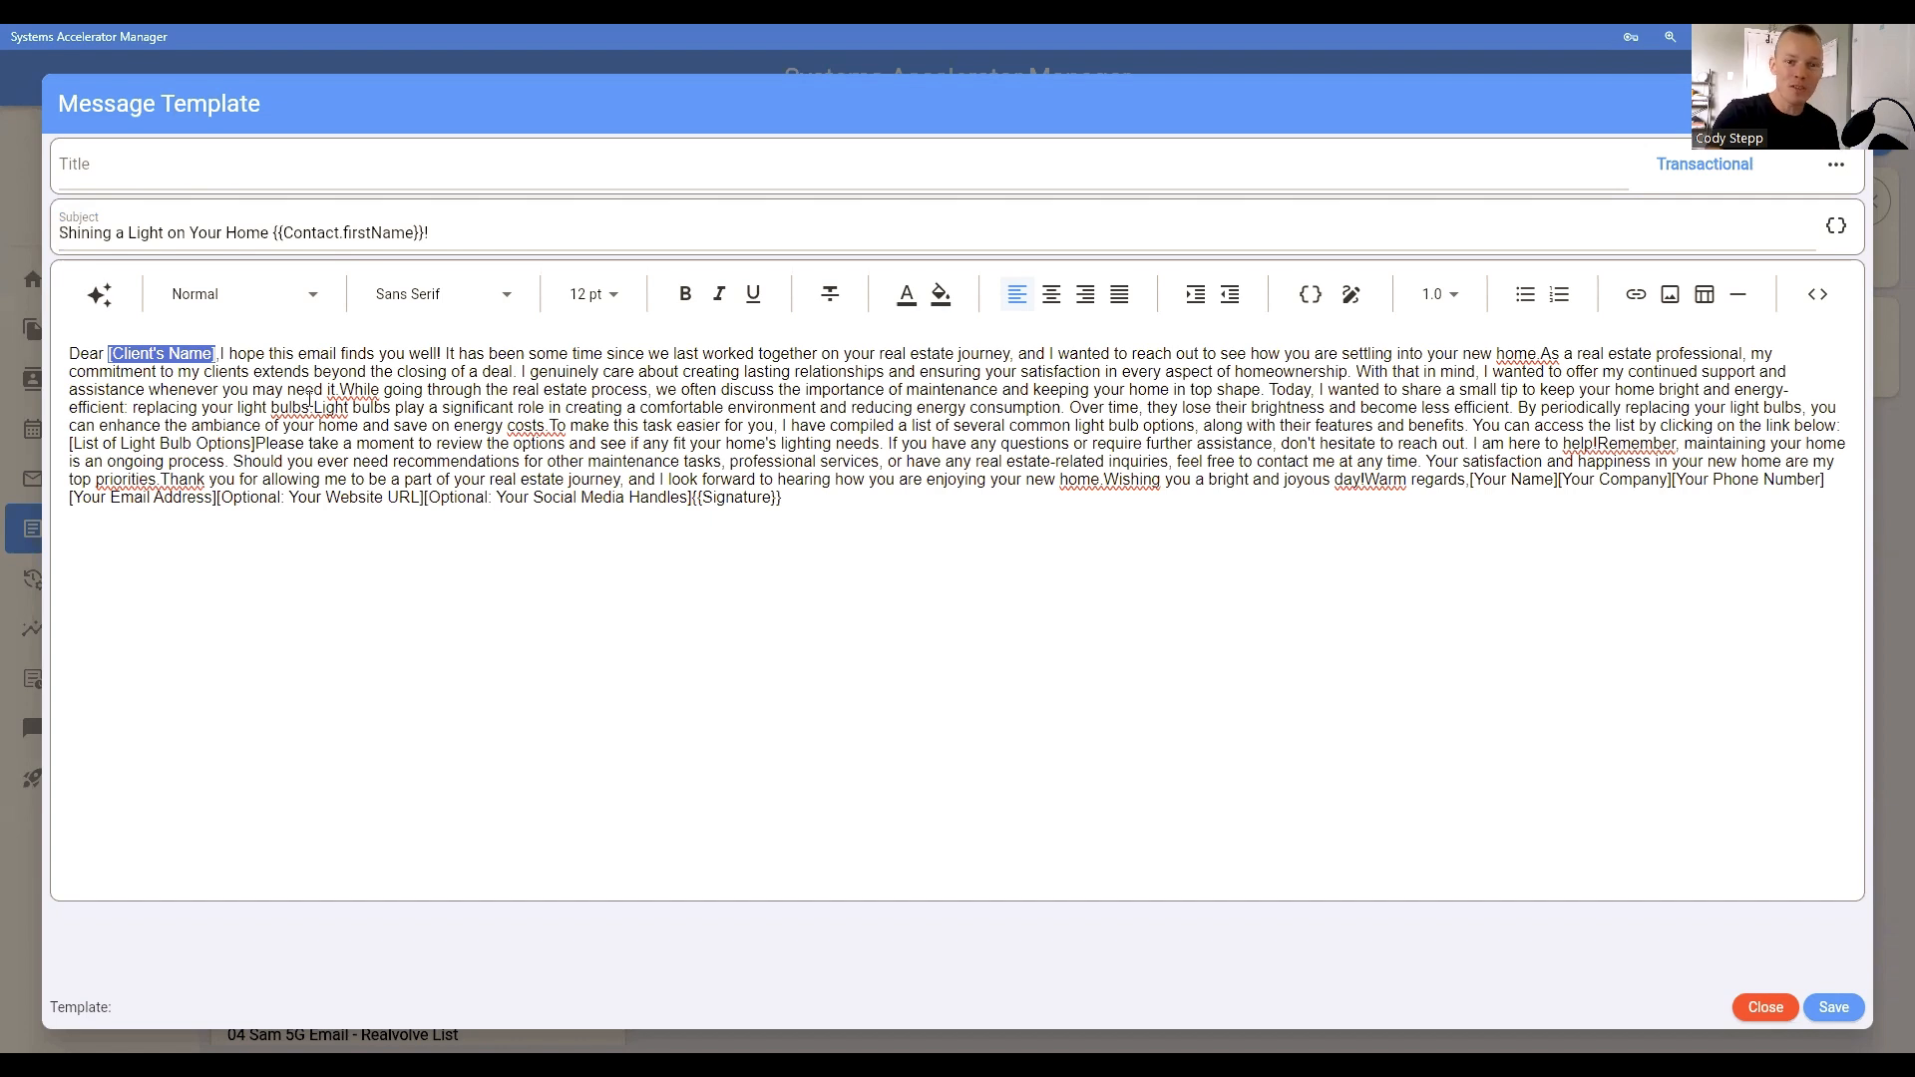
key(BackSpace)
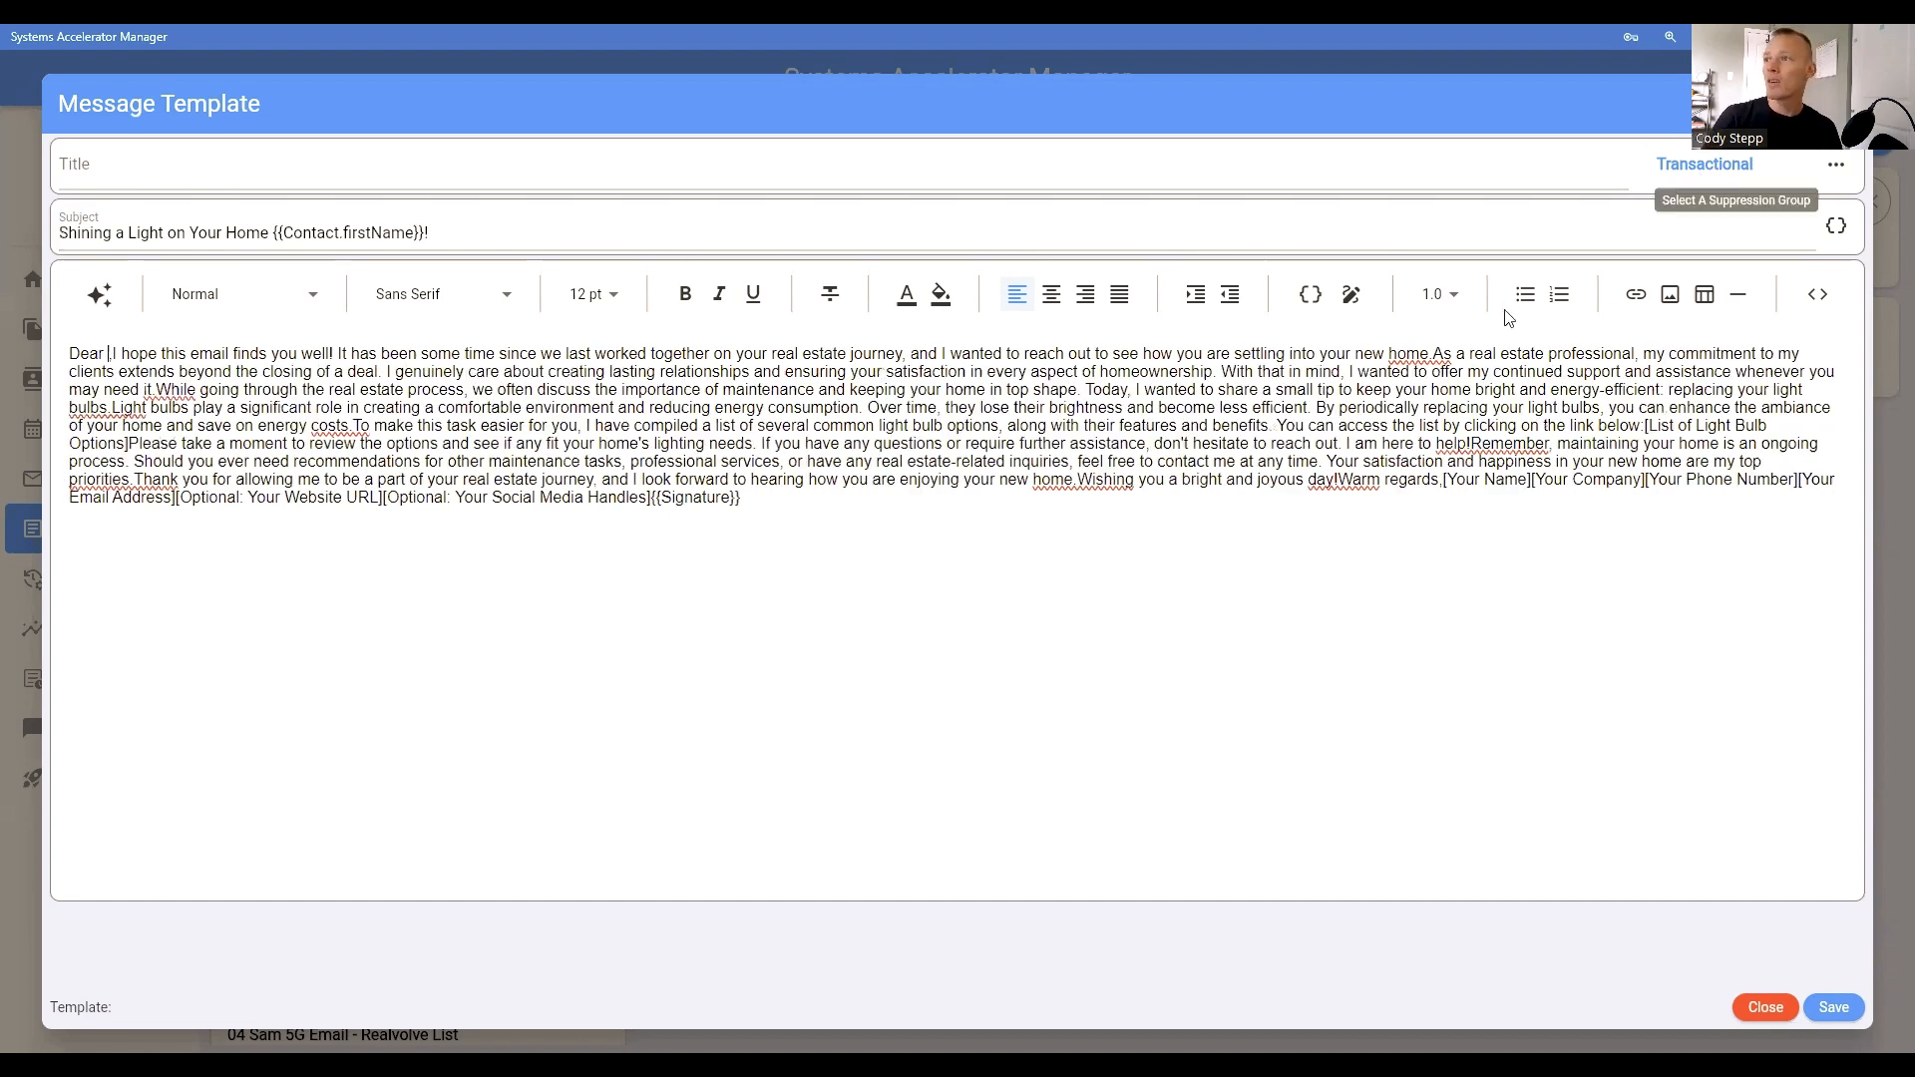
click(1312, 311)
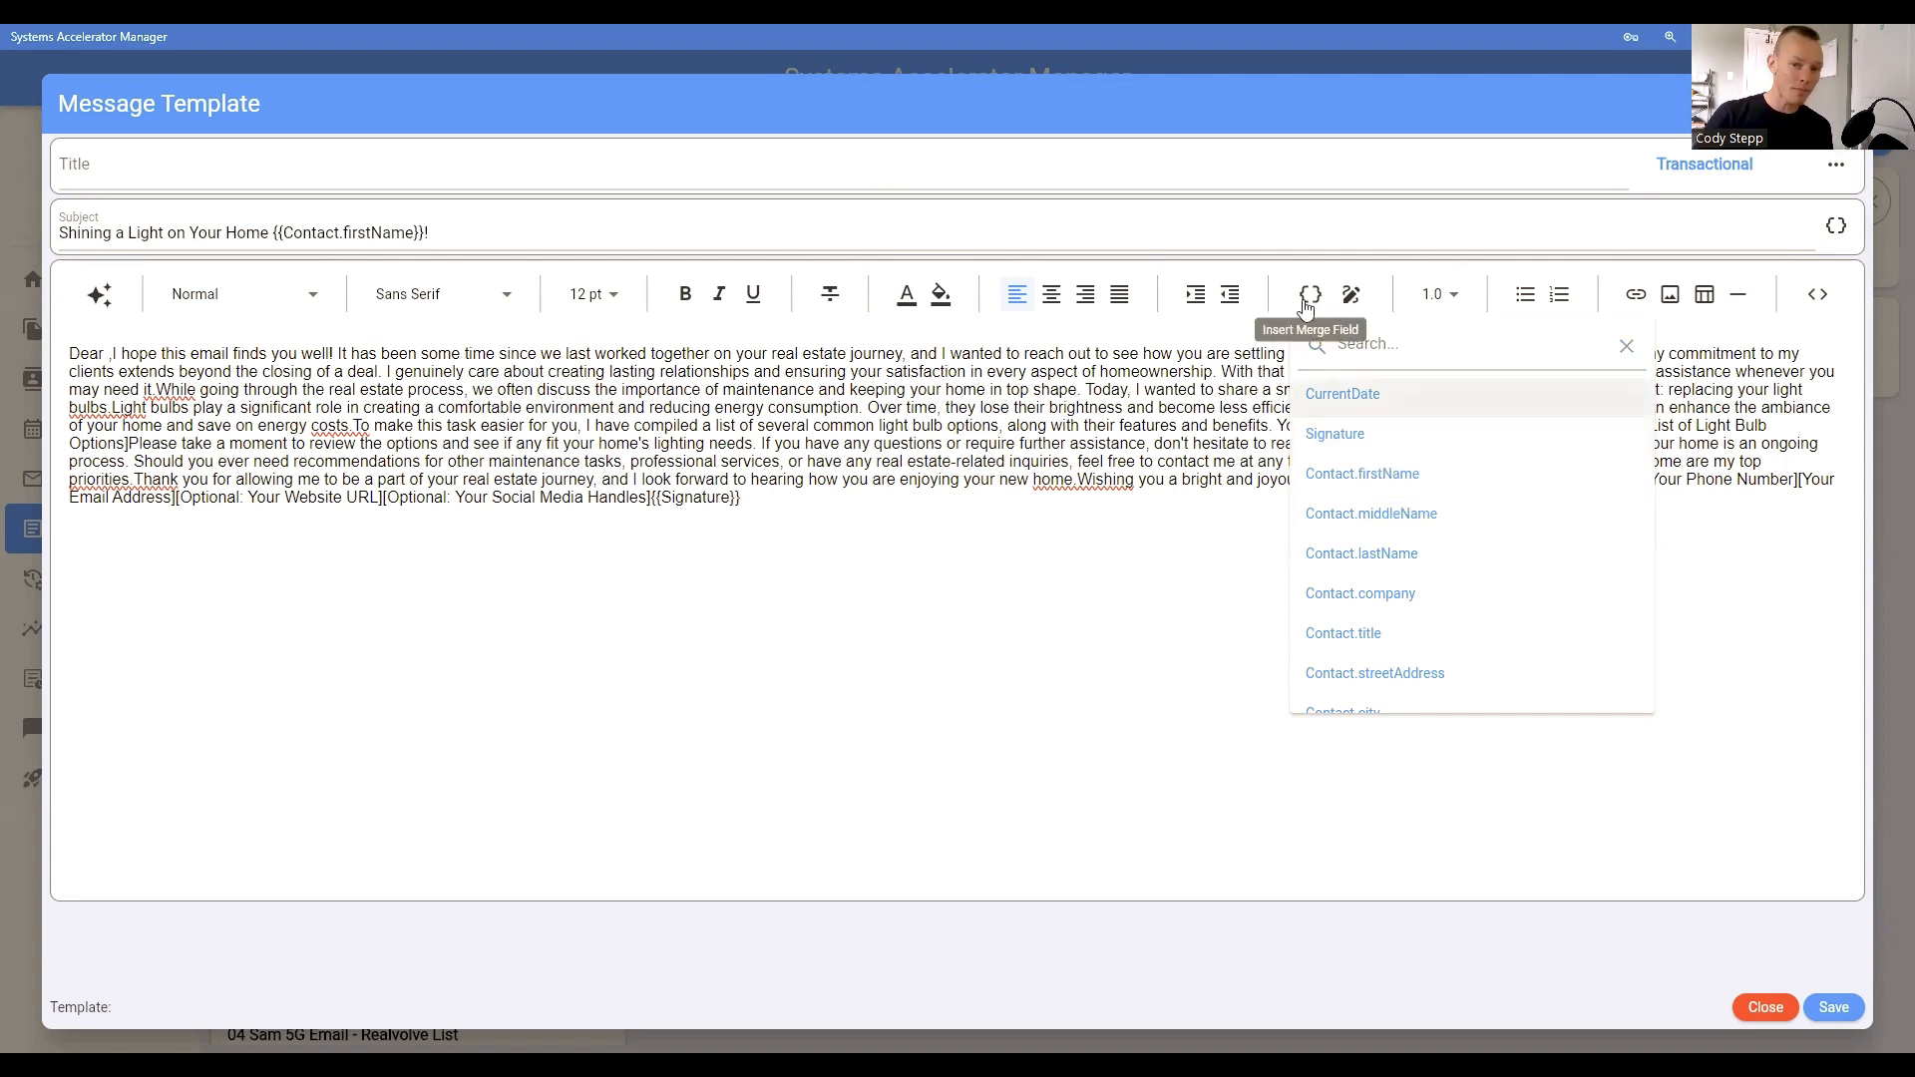
click(1417, 477)
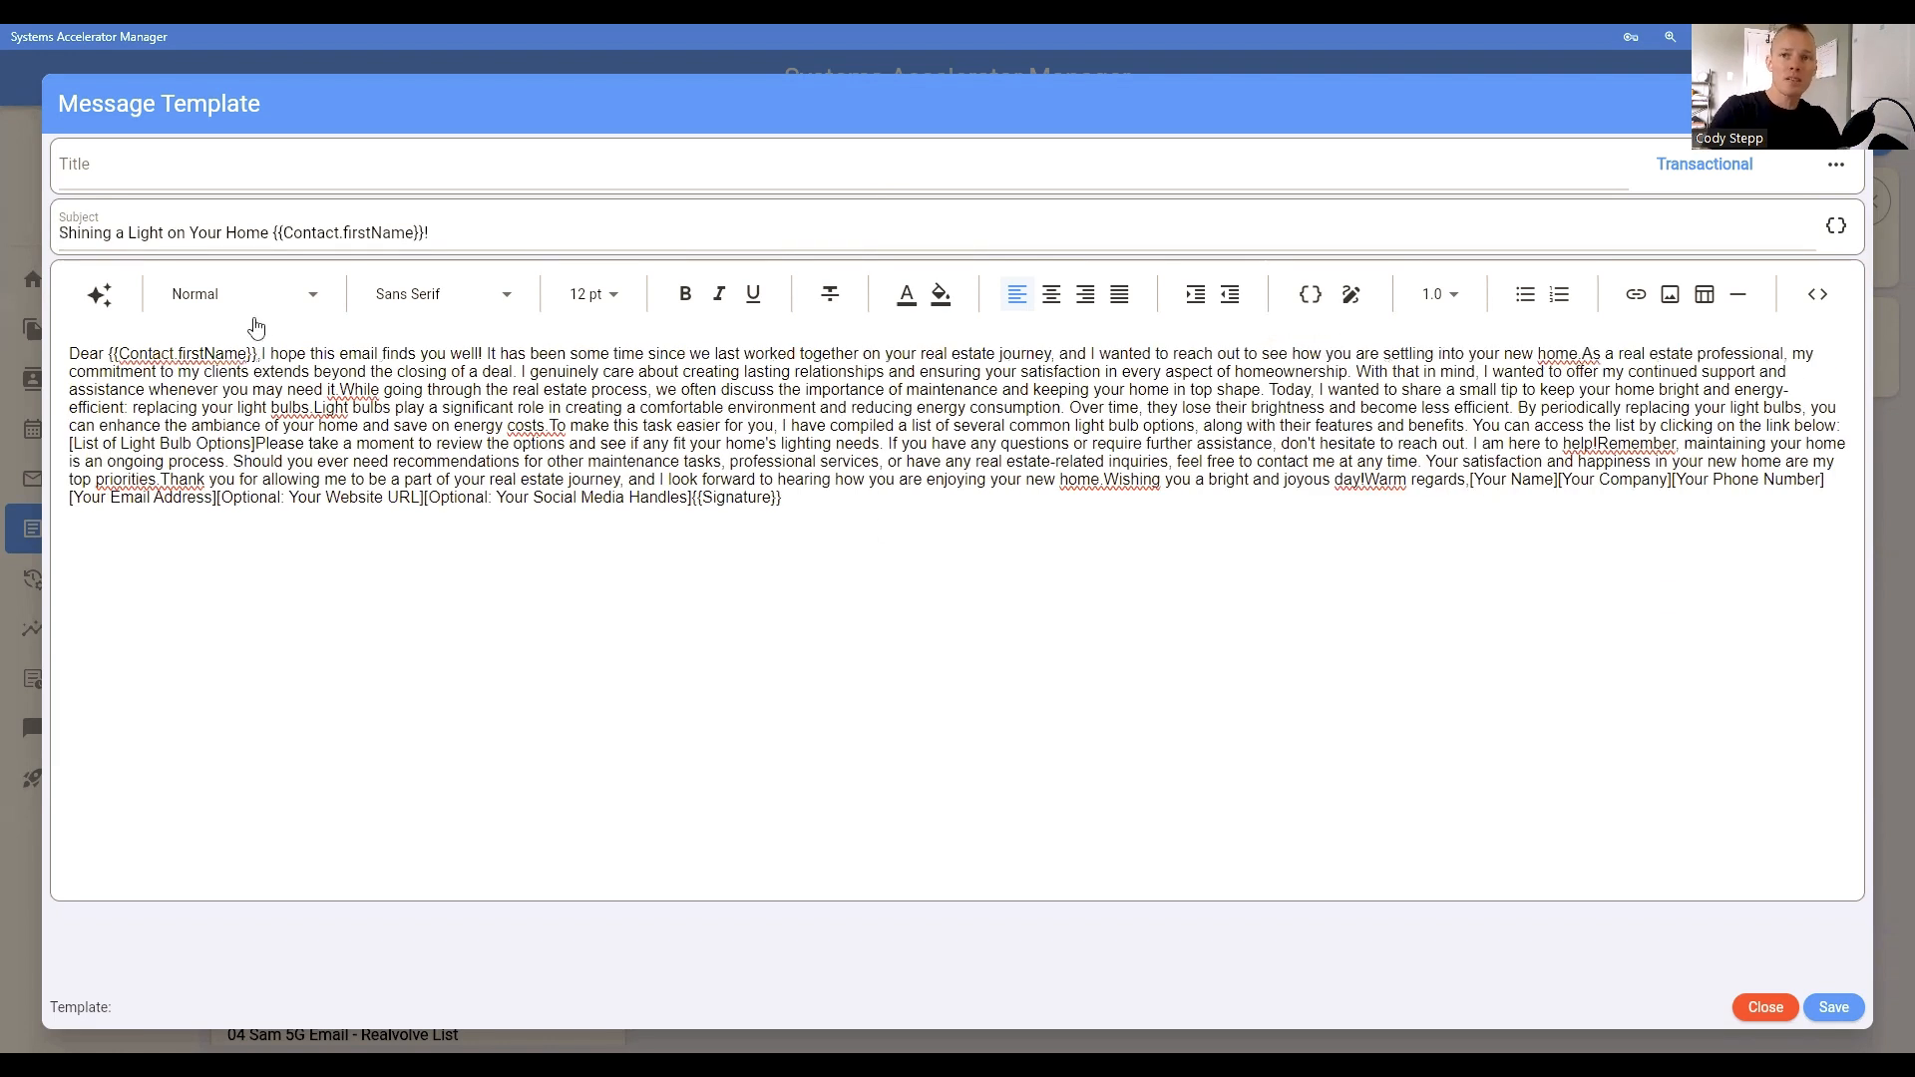
text(,)
key(Return)
key(Return)
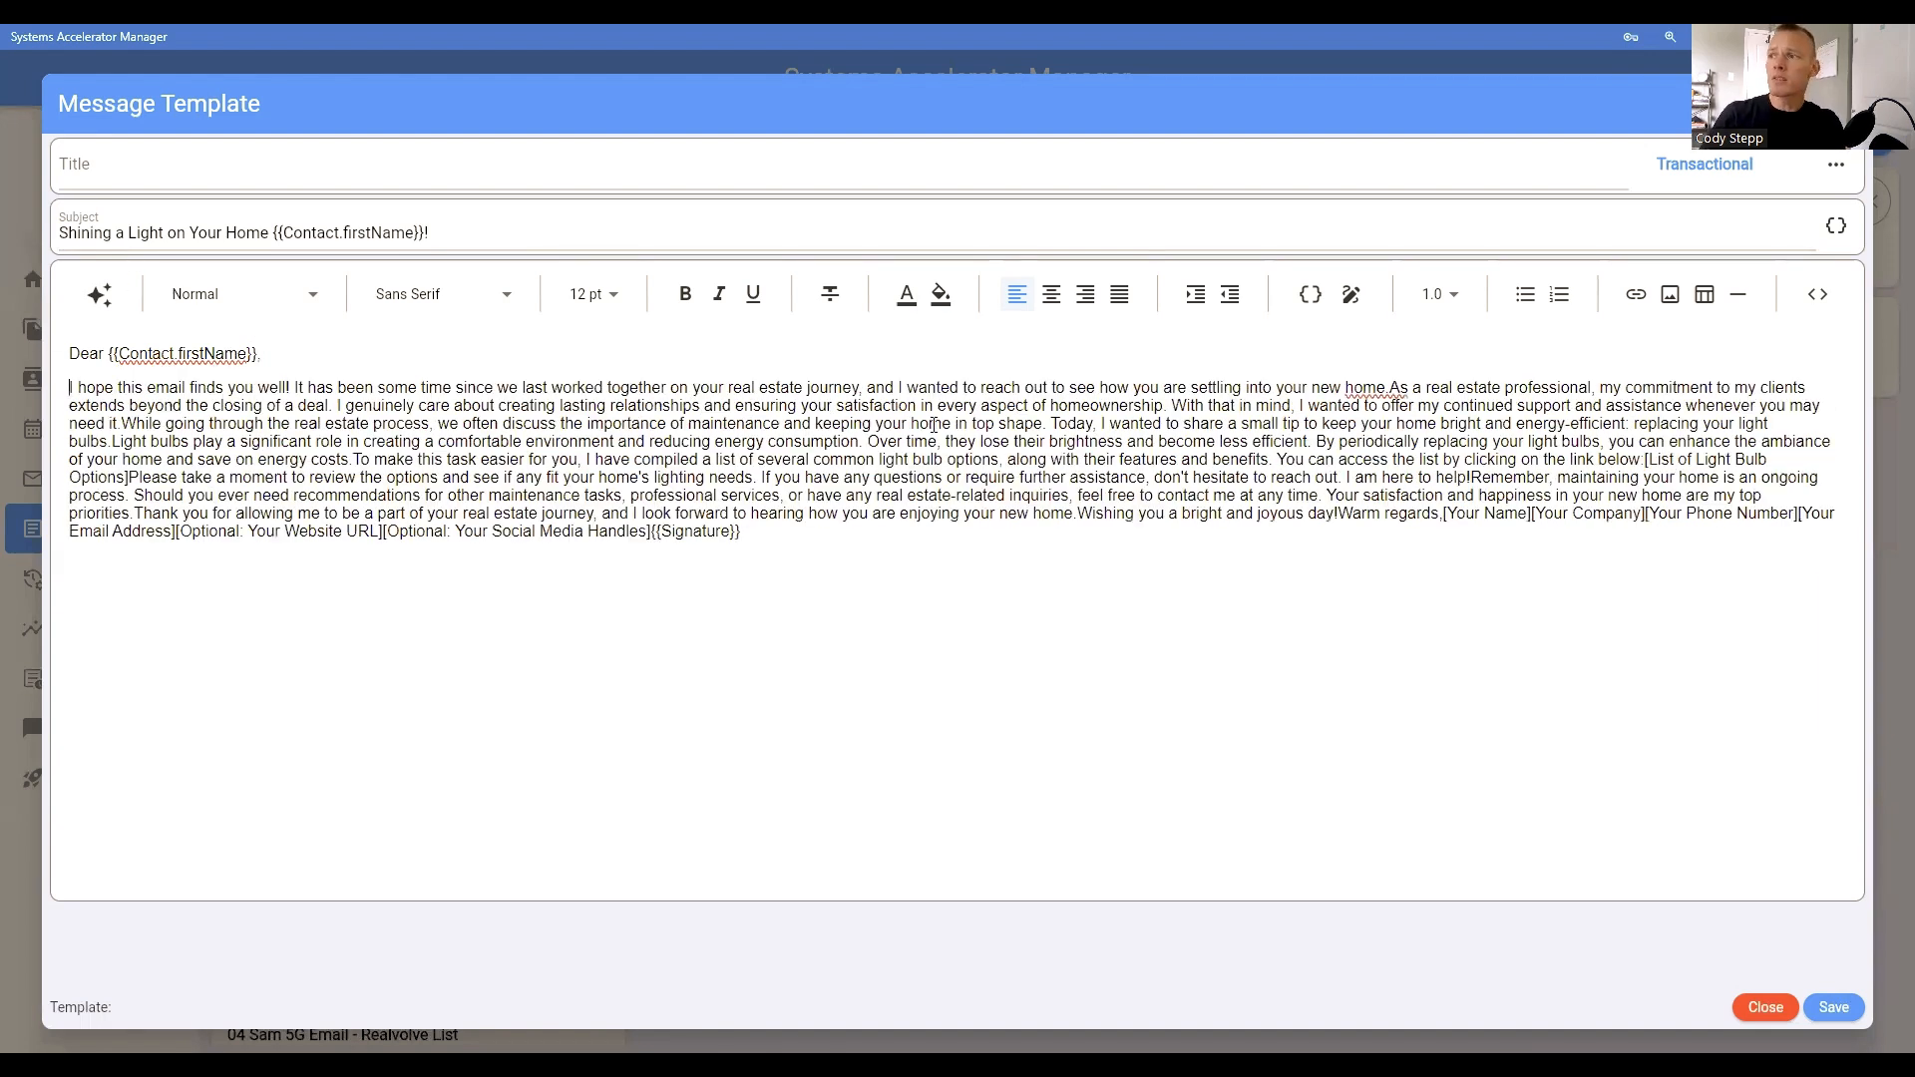
Step: Start new paragraphs at "As a real estate professional", "While going through the real estate process" and "Light bulbs play"
click(1391, 389)
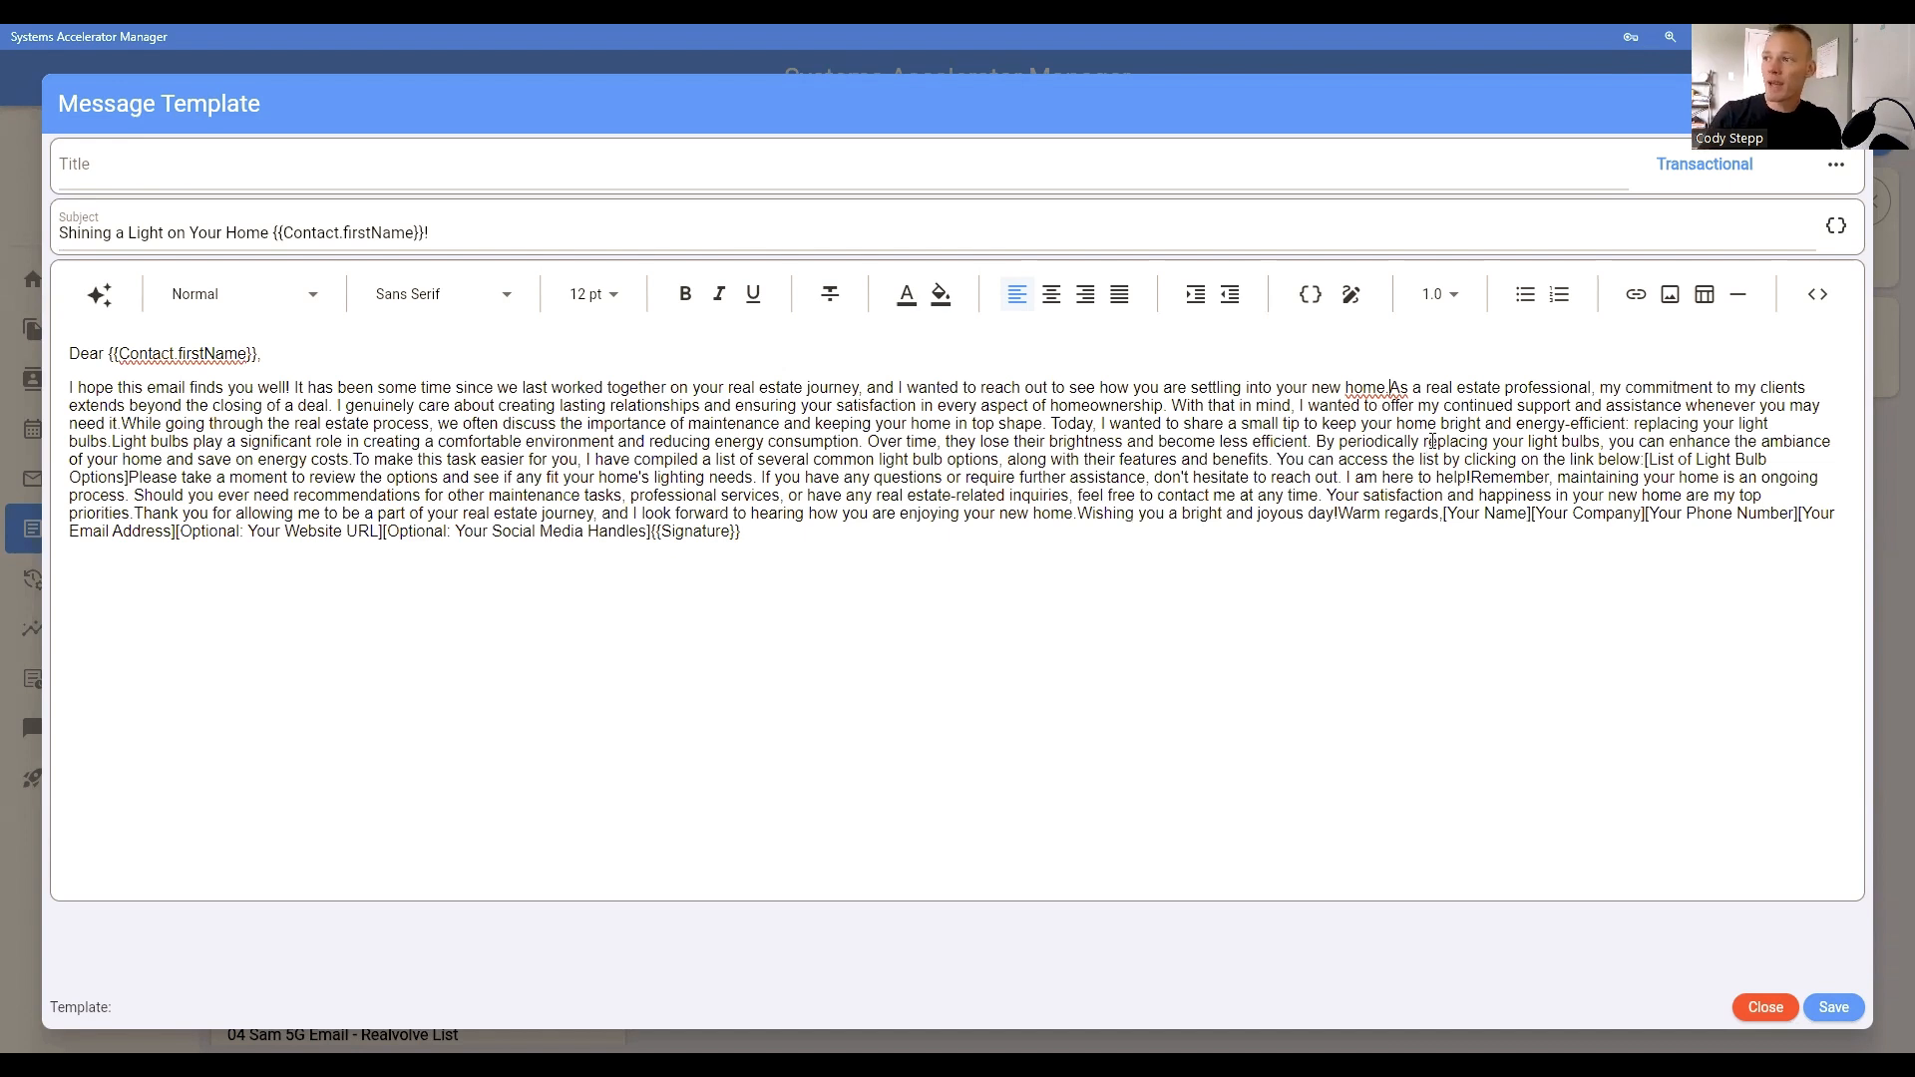
key(Return)
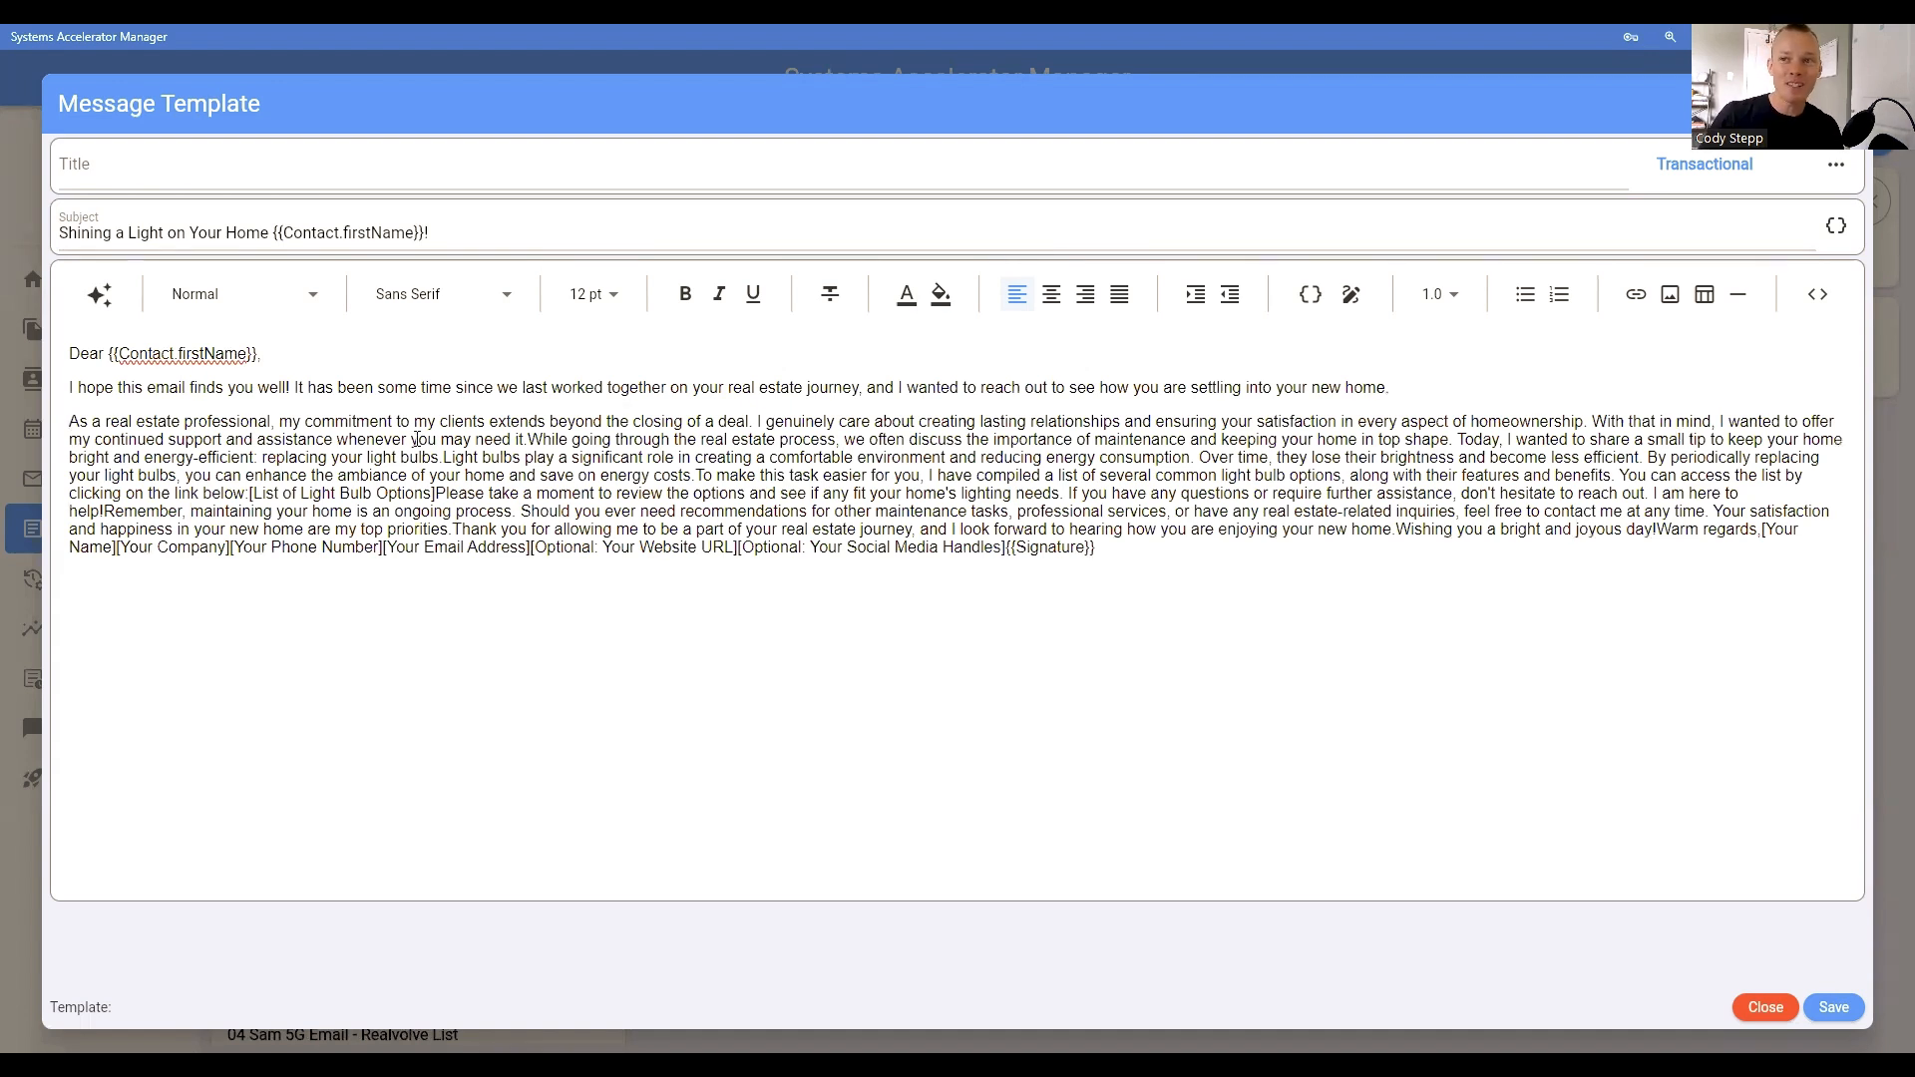
click(541, 441)
key(Return)
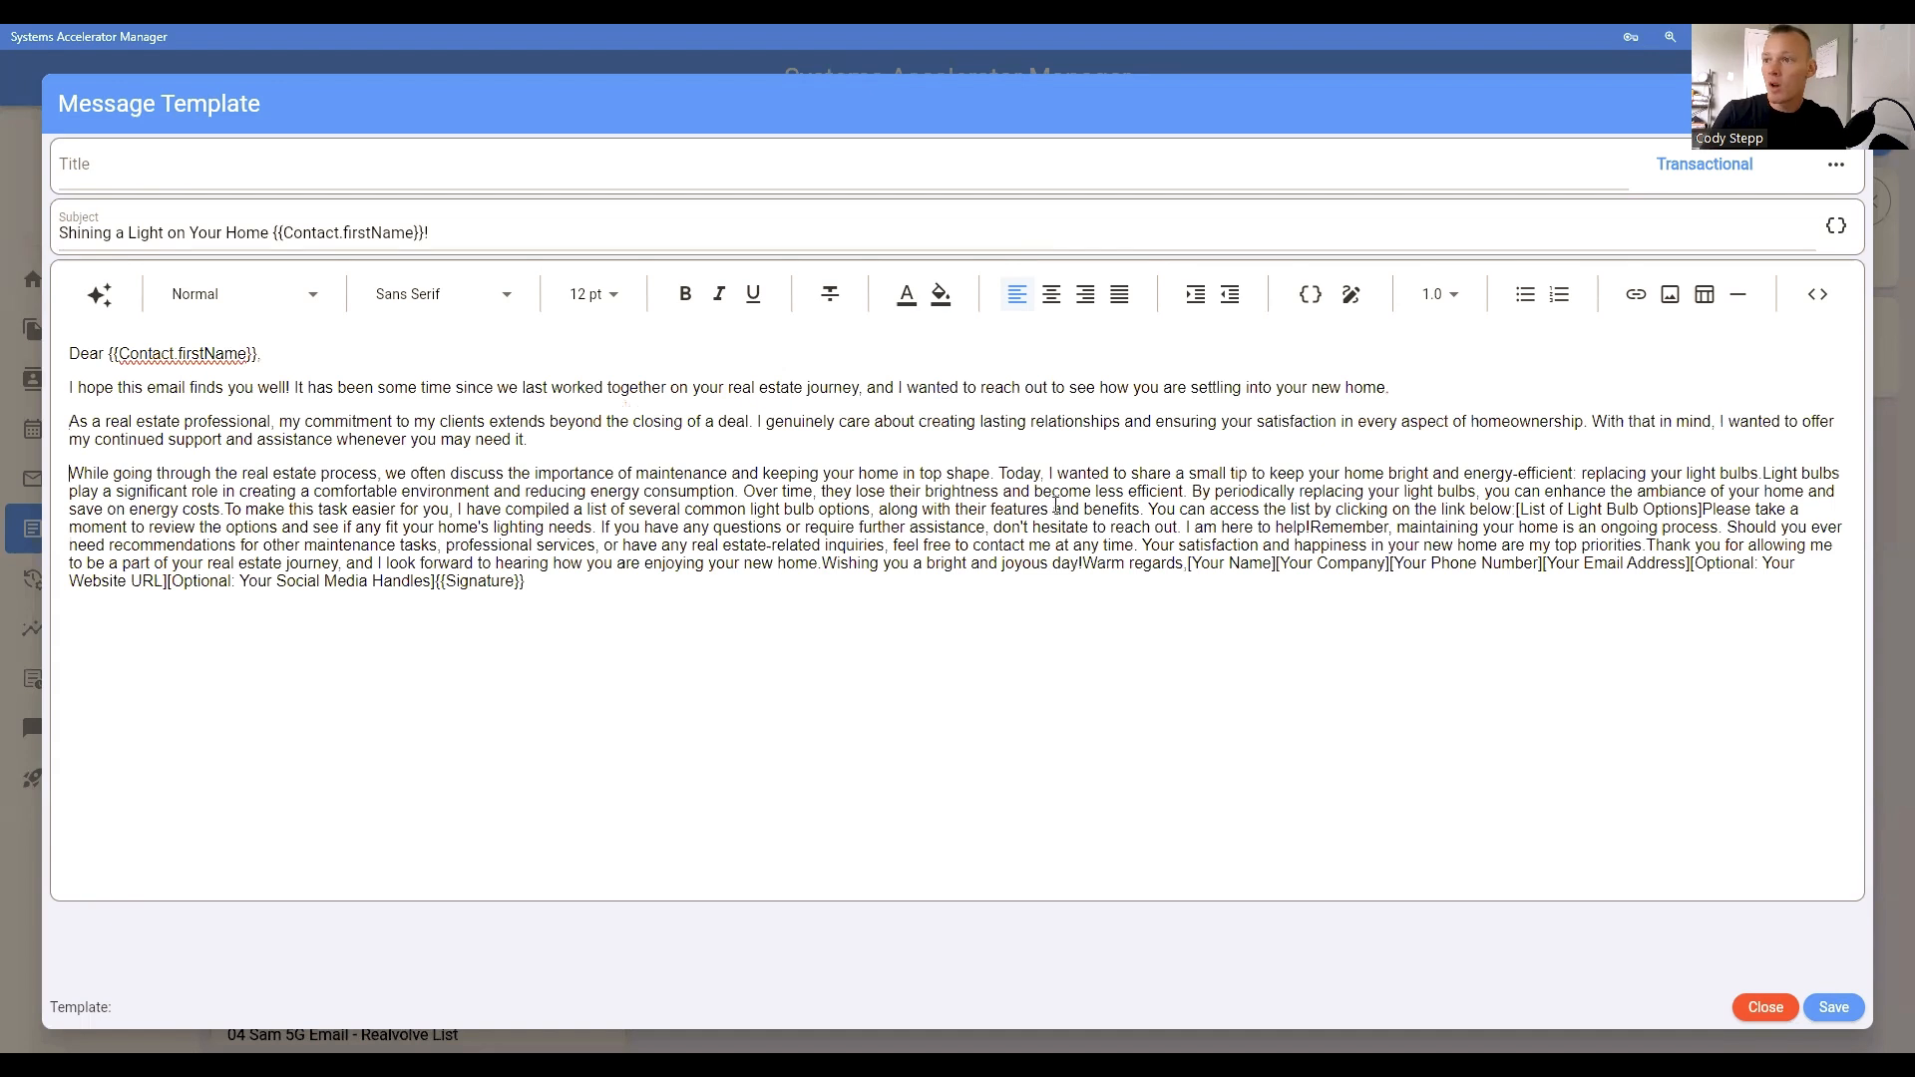
click(1765, 476)
key(Return)
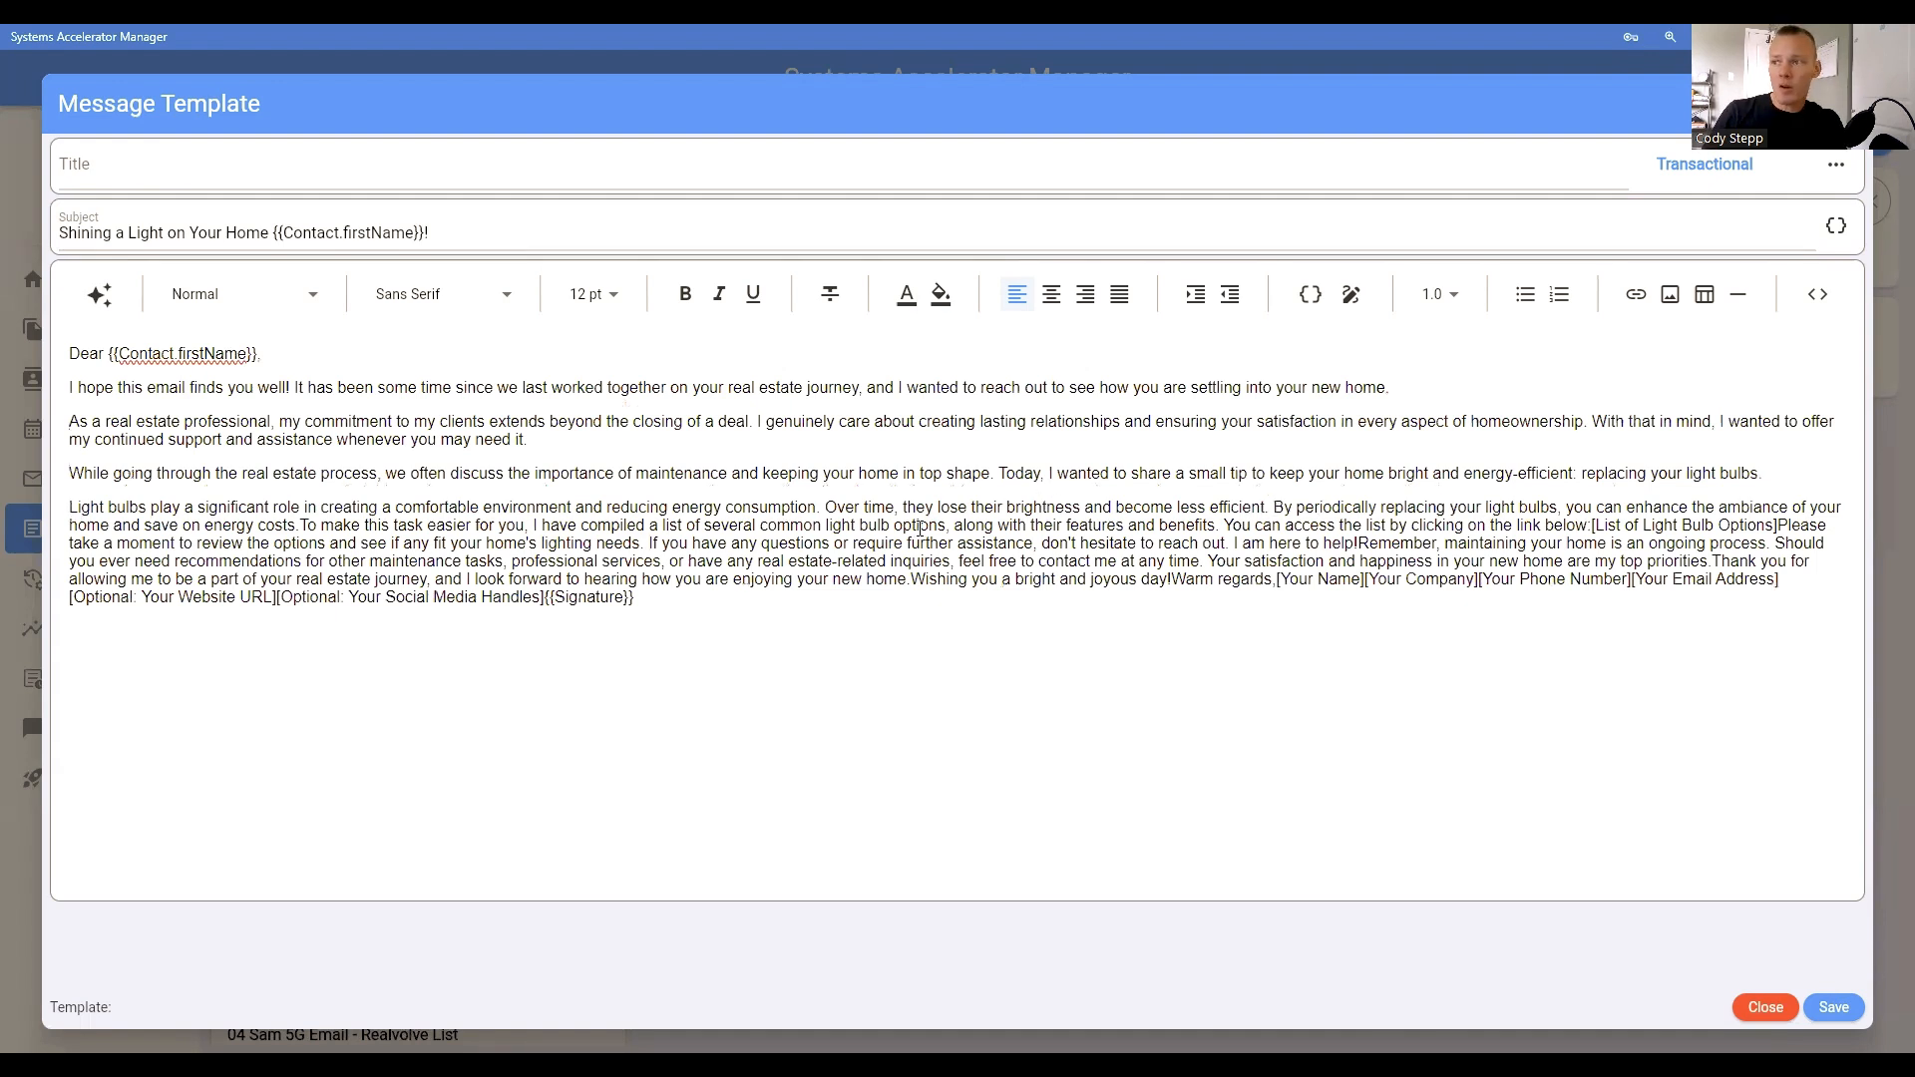
Step: Put the [List of Light Bulb Options] placeholder on its own line and start a new paragraph at "To make this task easier"
click(1591, 525)
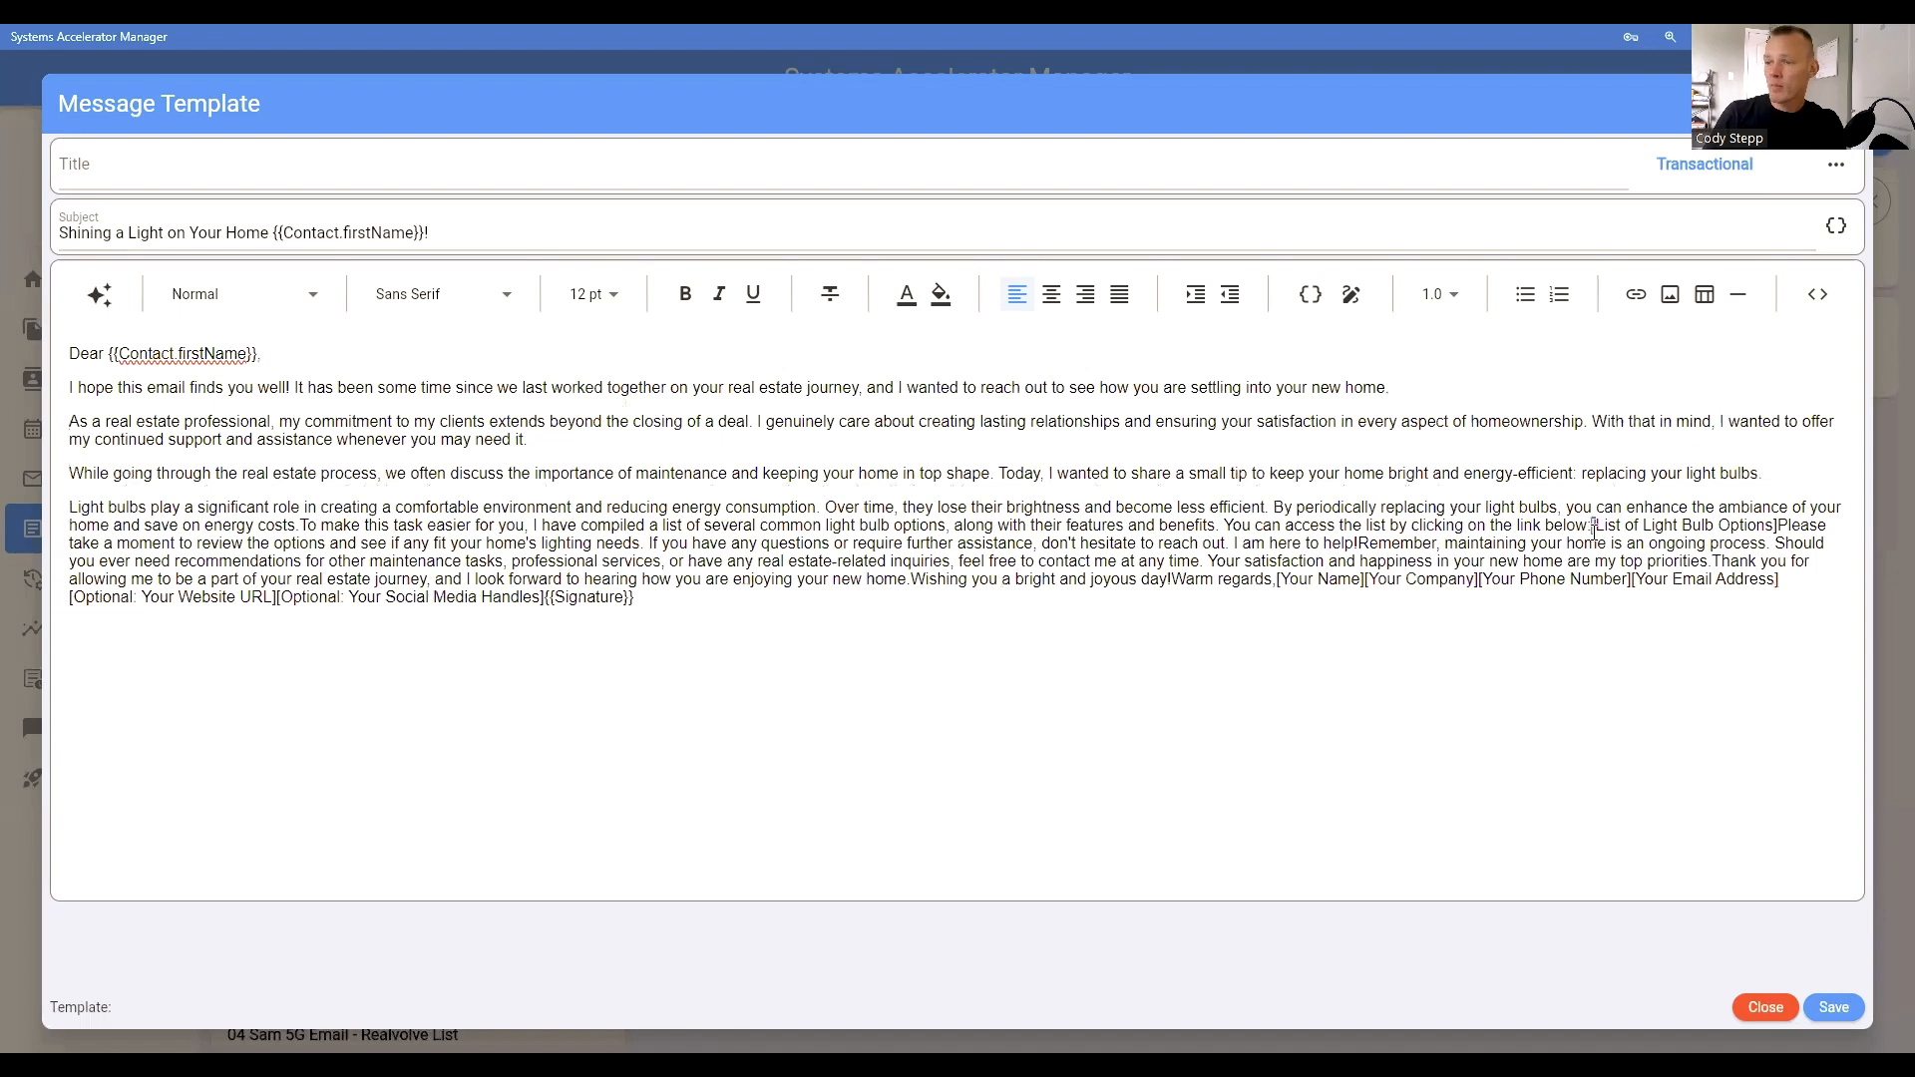
key(Return)
click(257, 542)
key(Return)
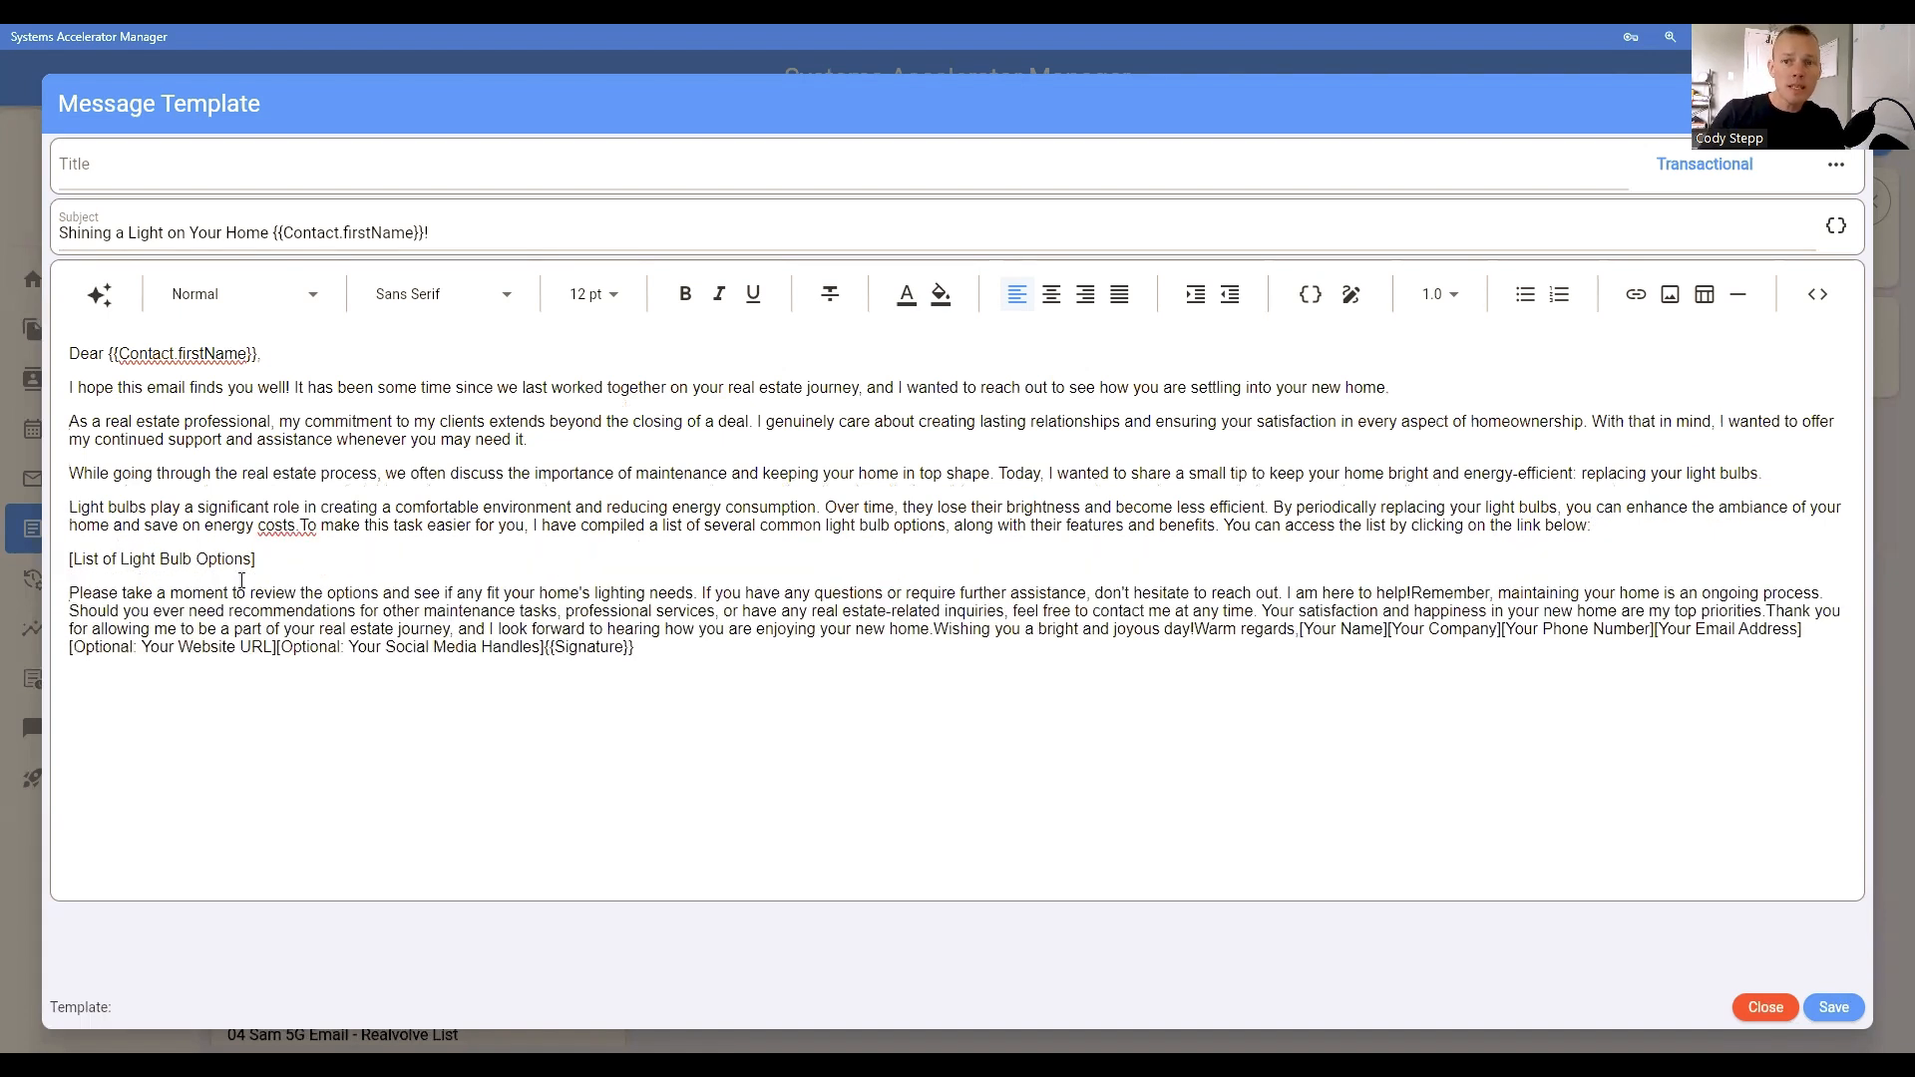
click(300, 526)
key(Return)
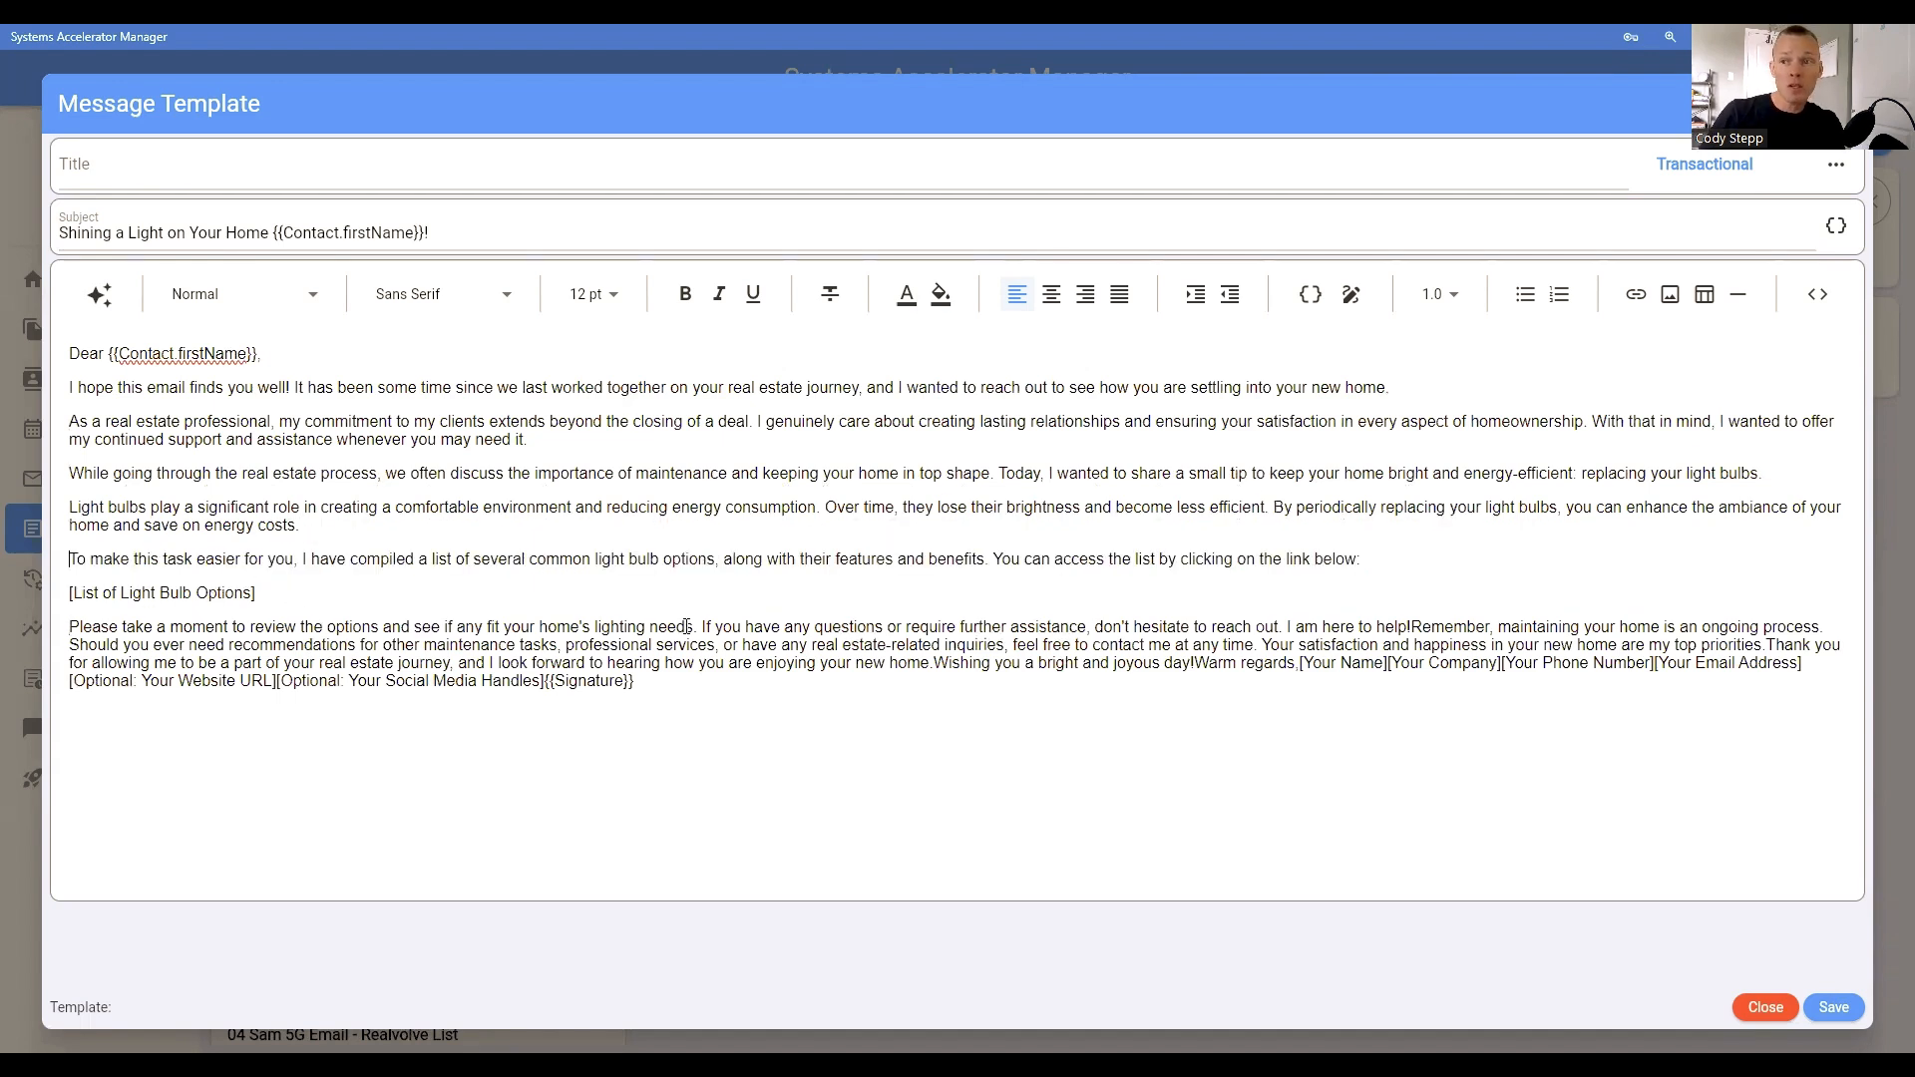
Step: Start new paragraphs at "Remember" and "Wishing you a bright and joyous day!", and put "Warm regards," on its own line
click(1413, 627)
key(Return)
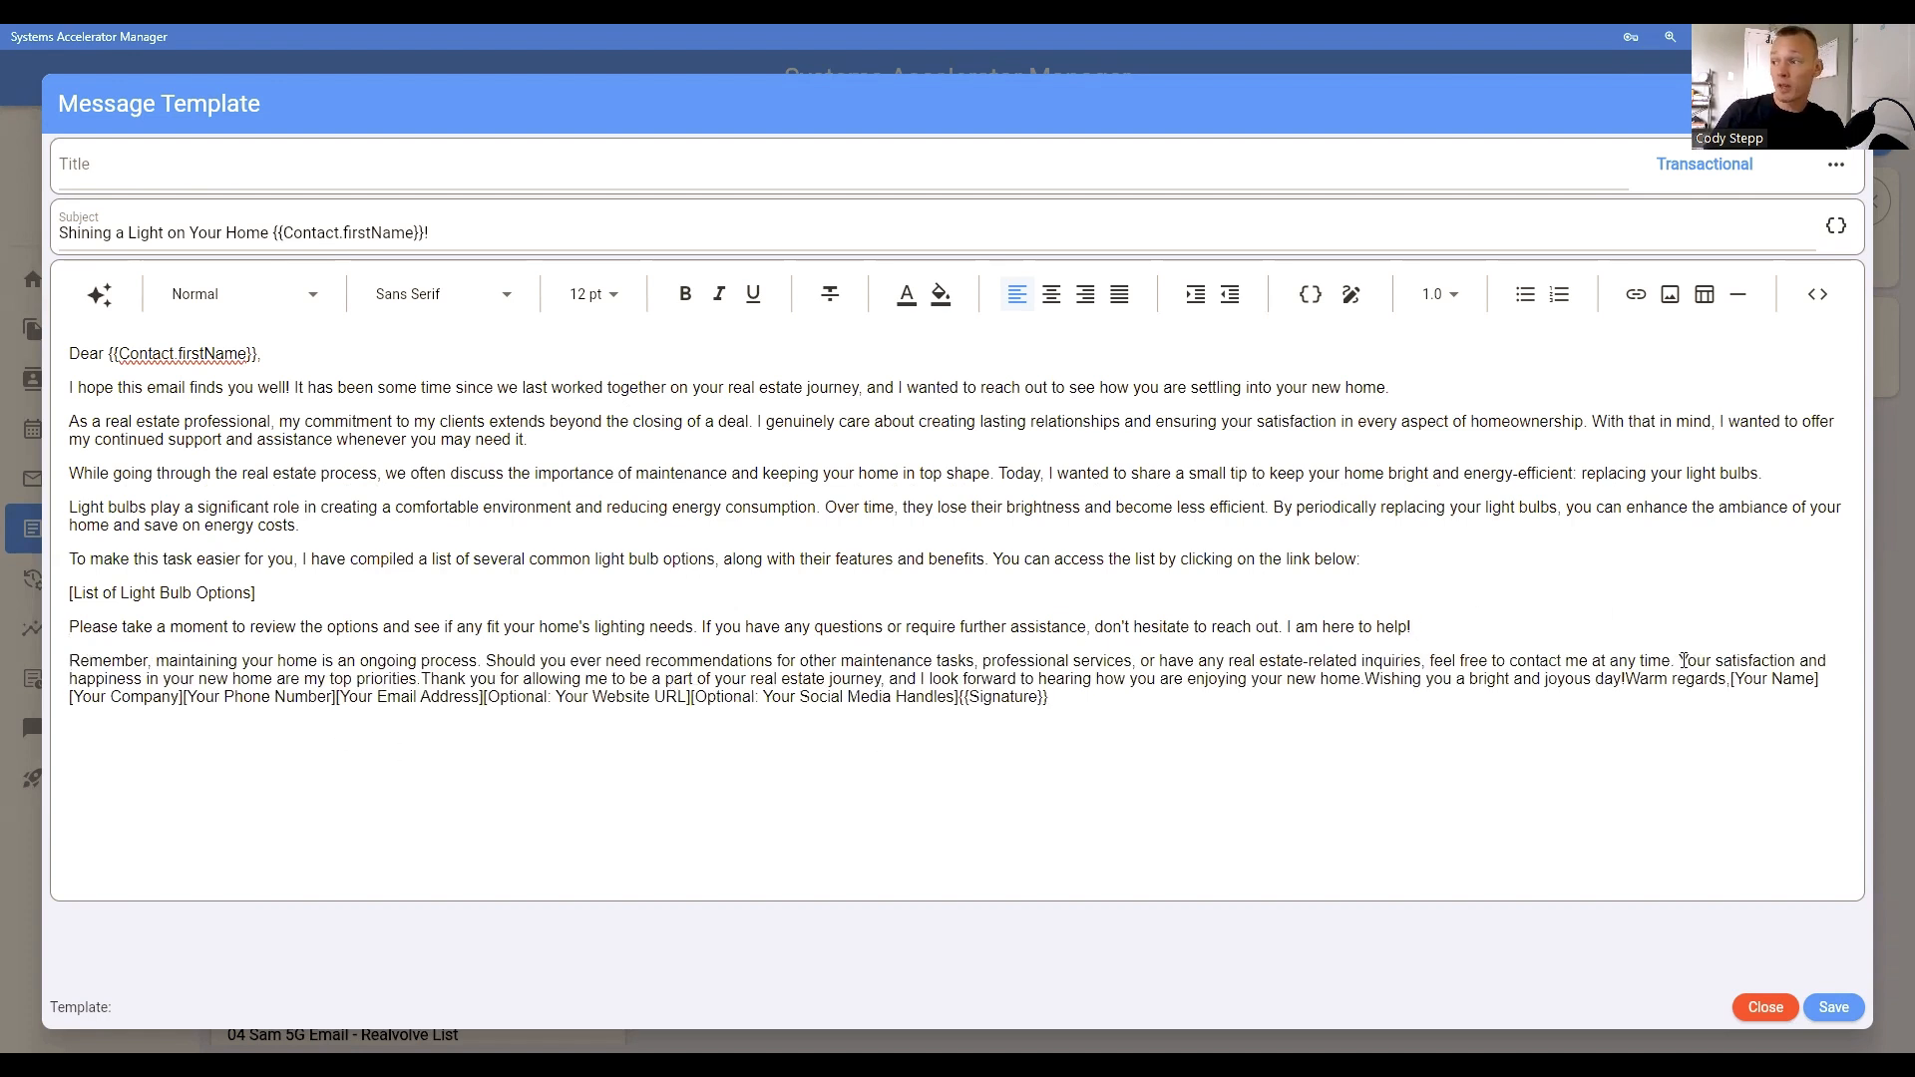
click(1365, 680)
key(Return)
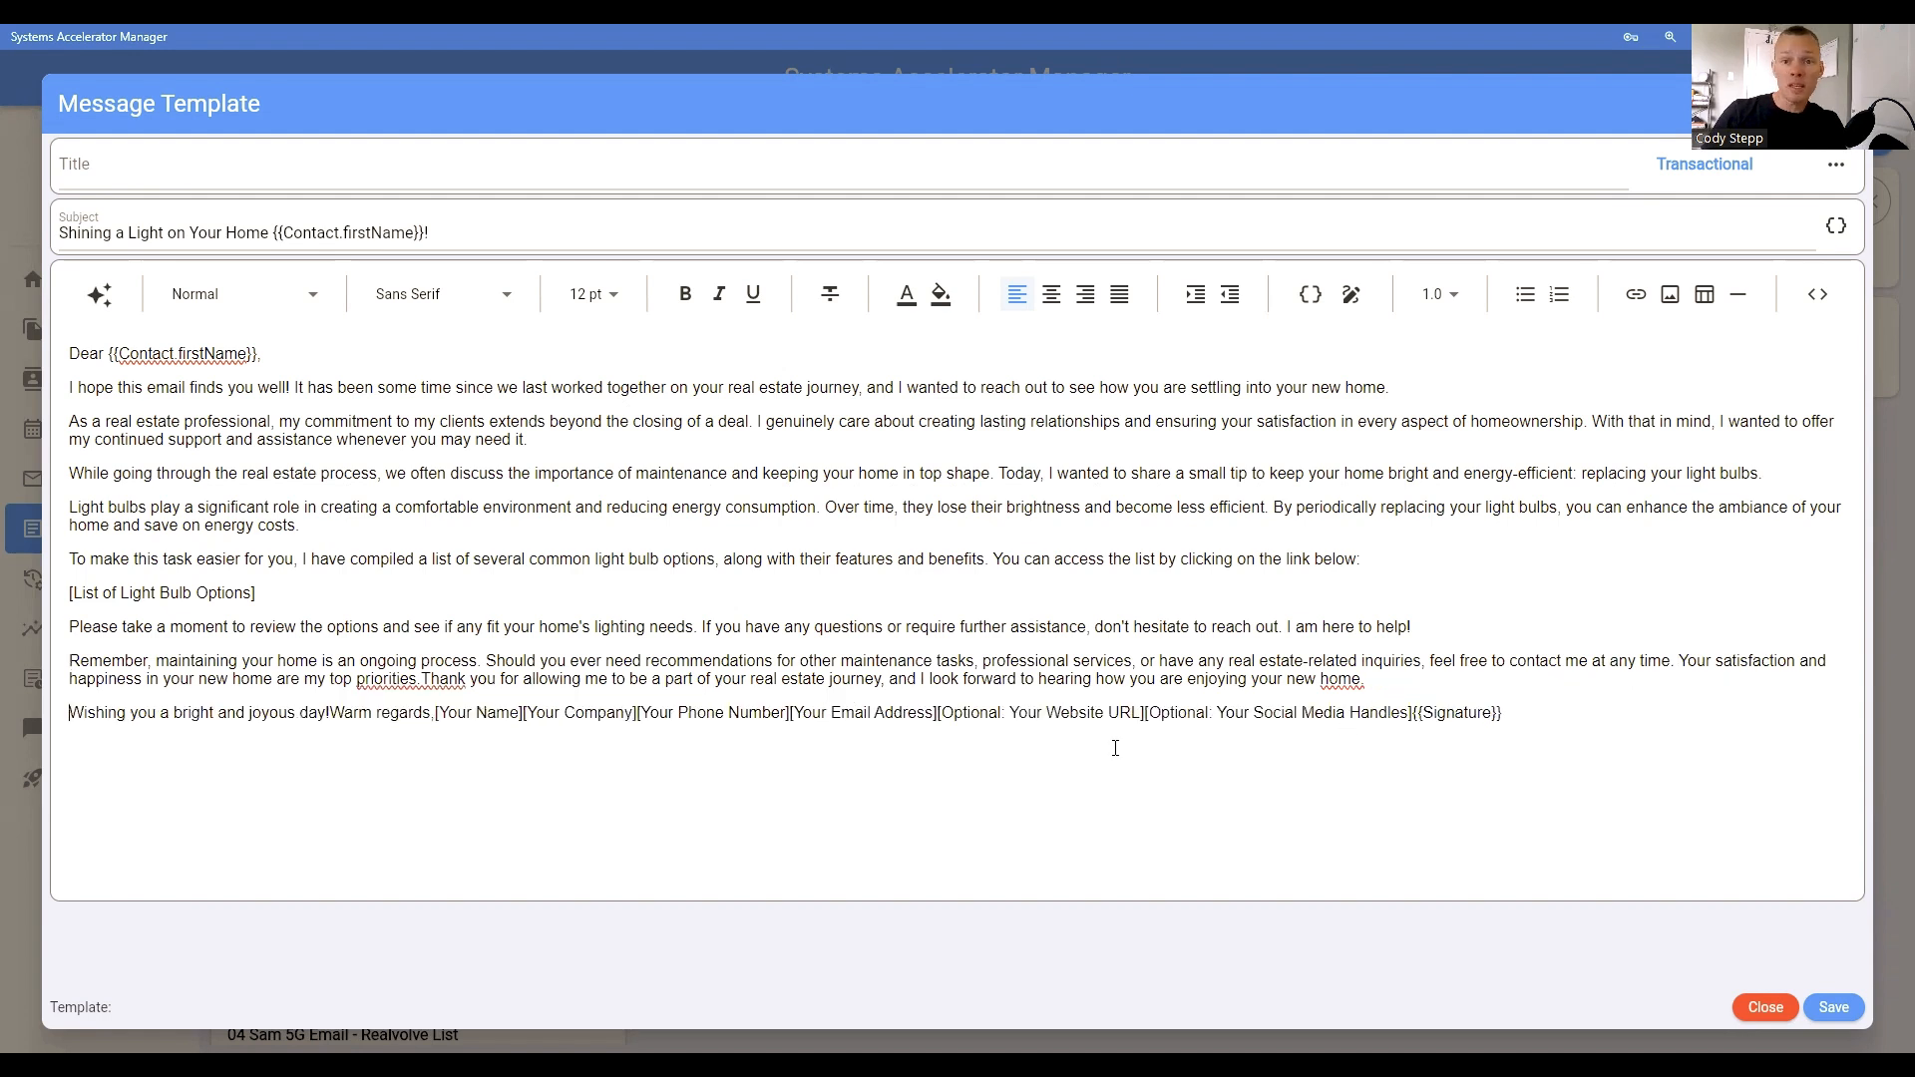
click(330, 714)
key(Return)
click(174, 747)
key(Return)
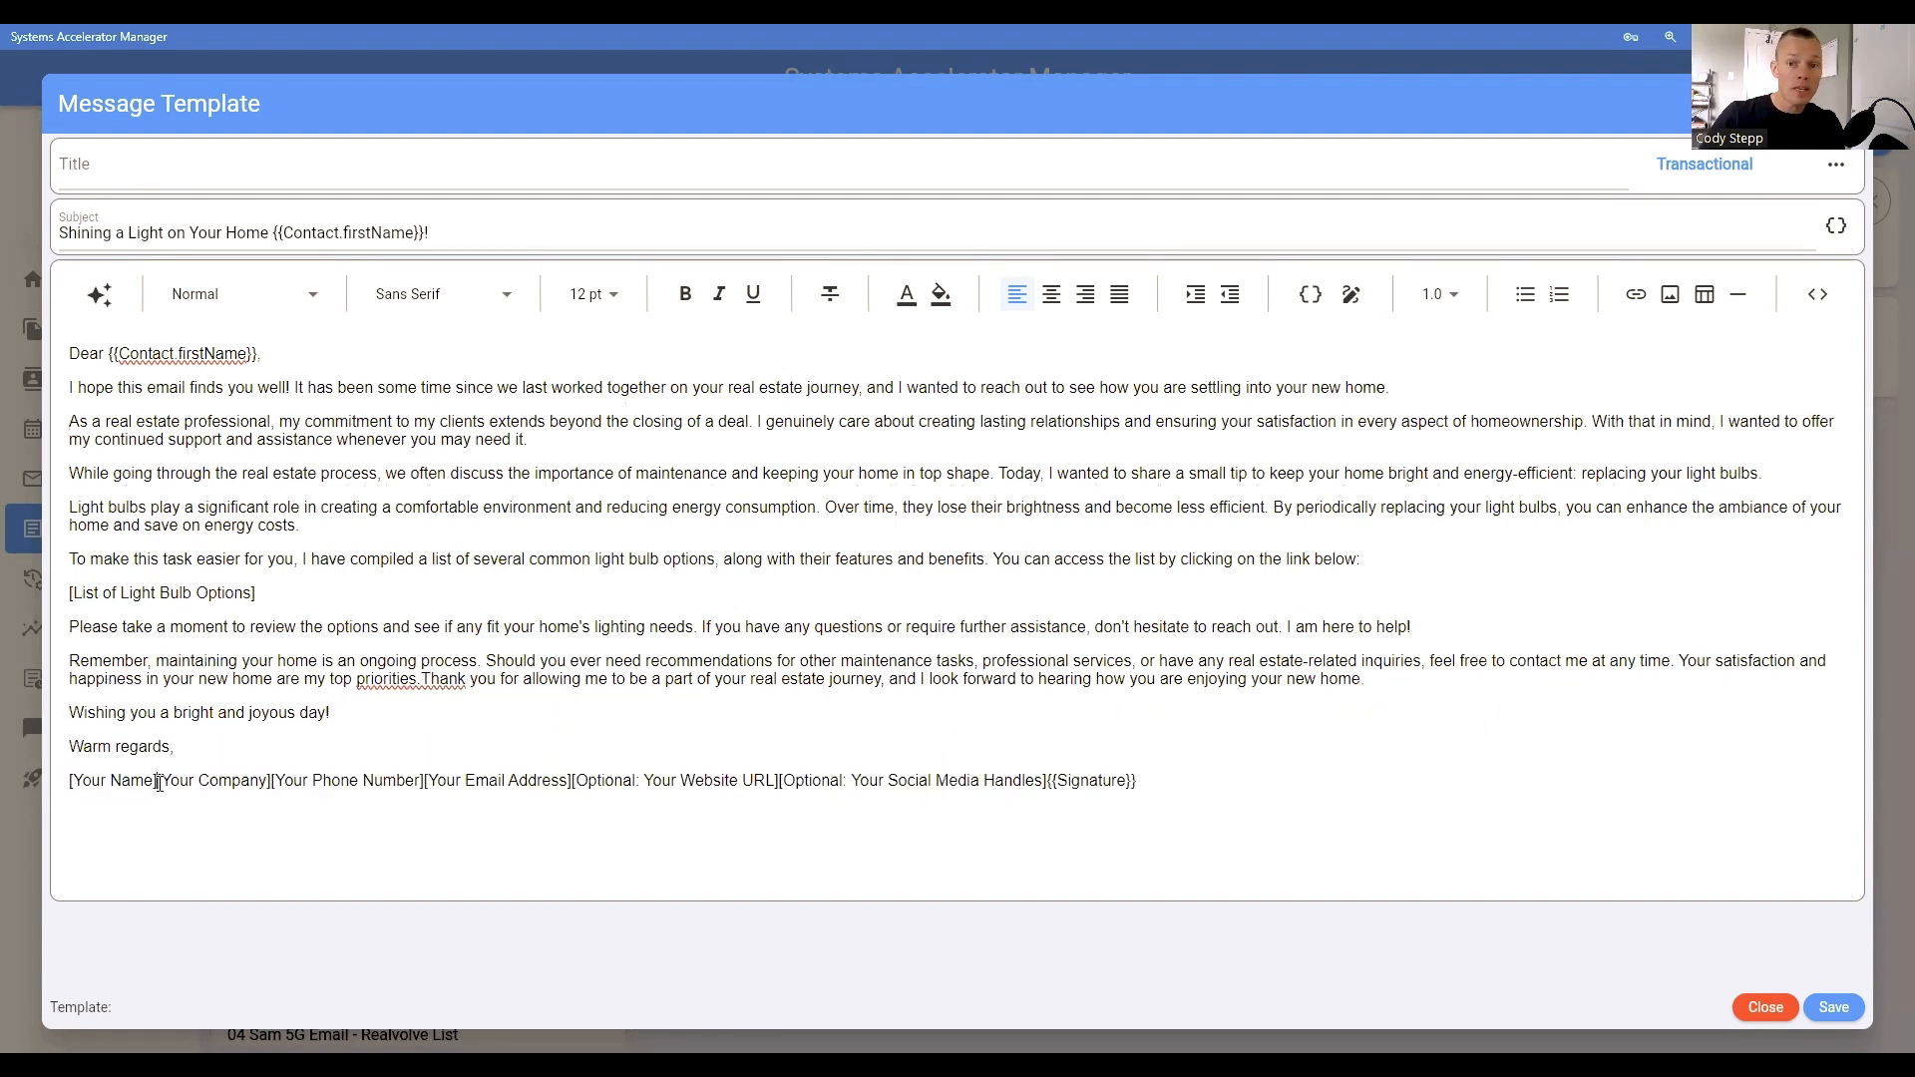
Step: Split the sign-off placeholders for name, company, phone number, email address, website URL and social media handles onto separate lines
click(157, 781)
key(Return)
click(183, 815)
key(Return)
click(224, 848)
key(Return)
click(219, 839)
key(Return)
click(279, 871)
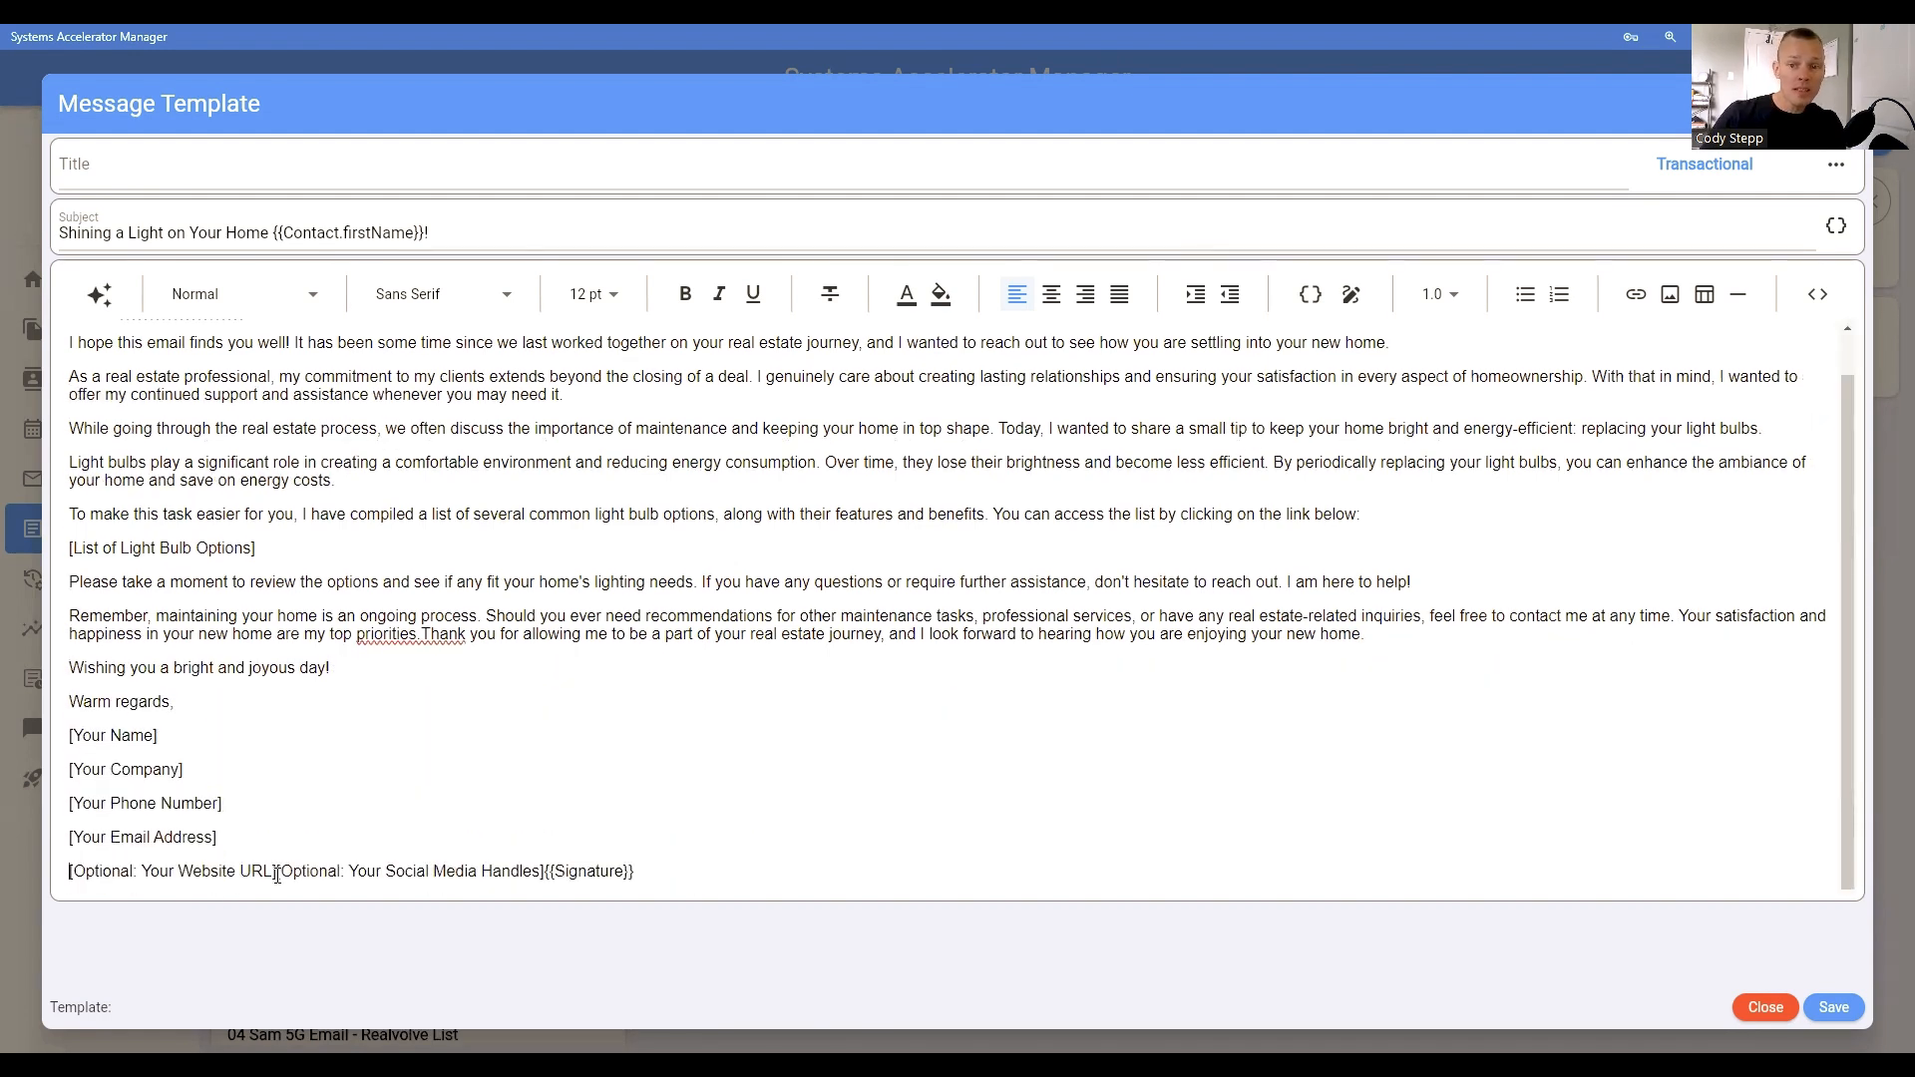
key(Return)
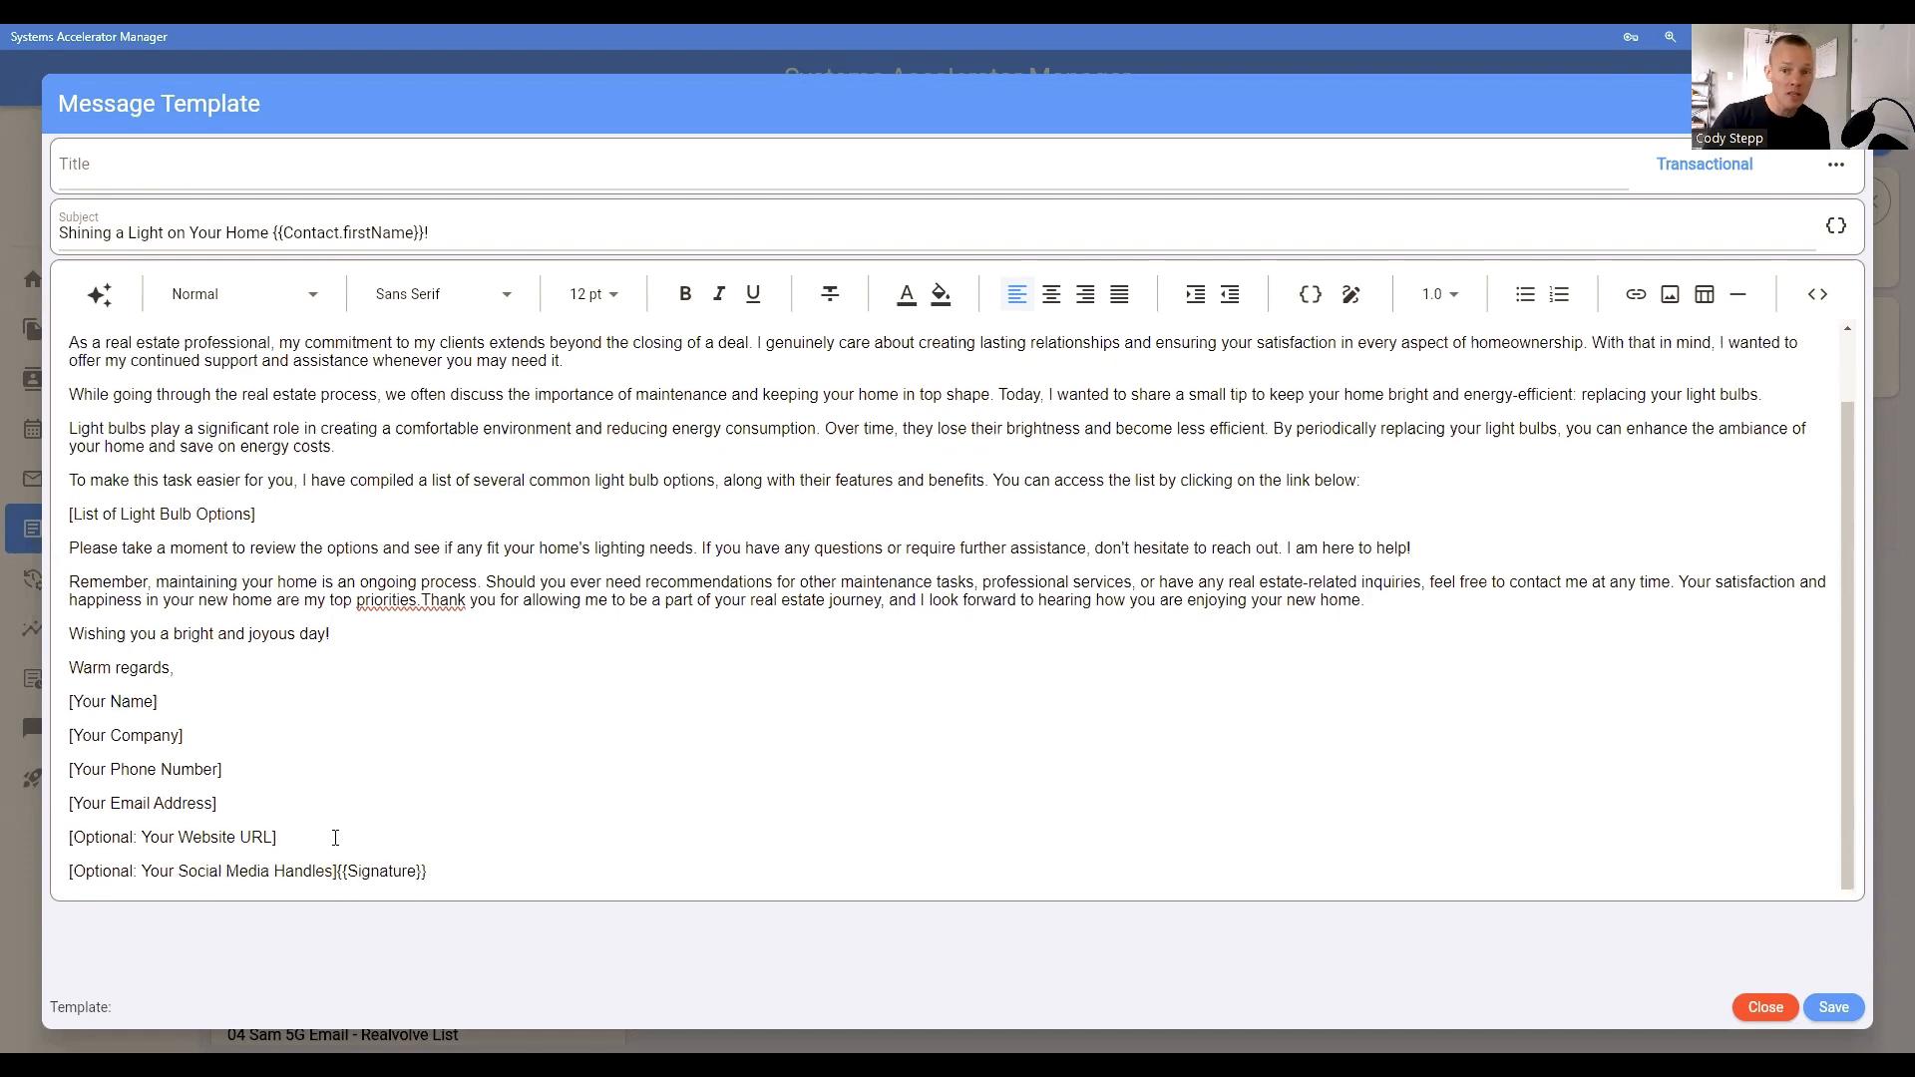
drag(427, 872, 339, 874)
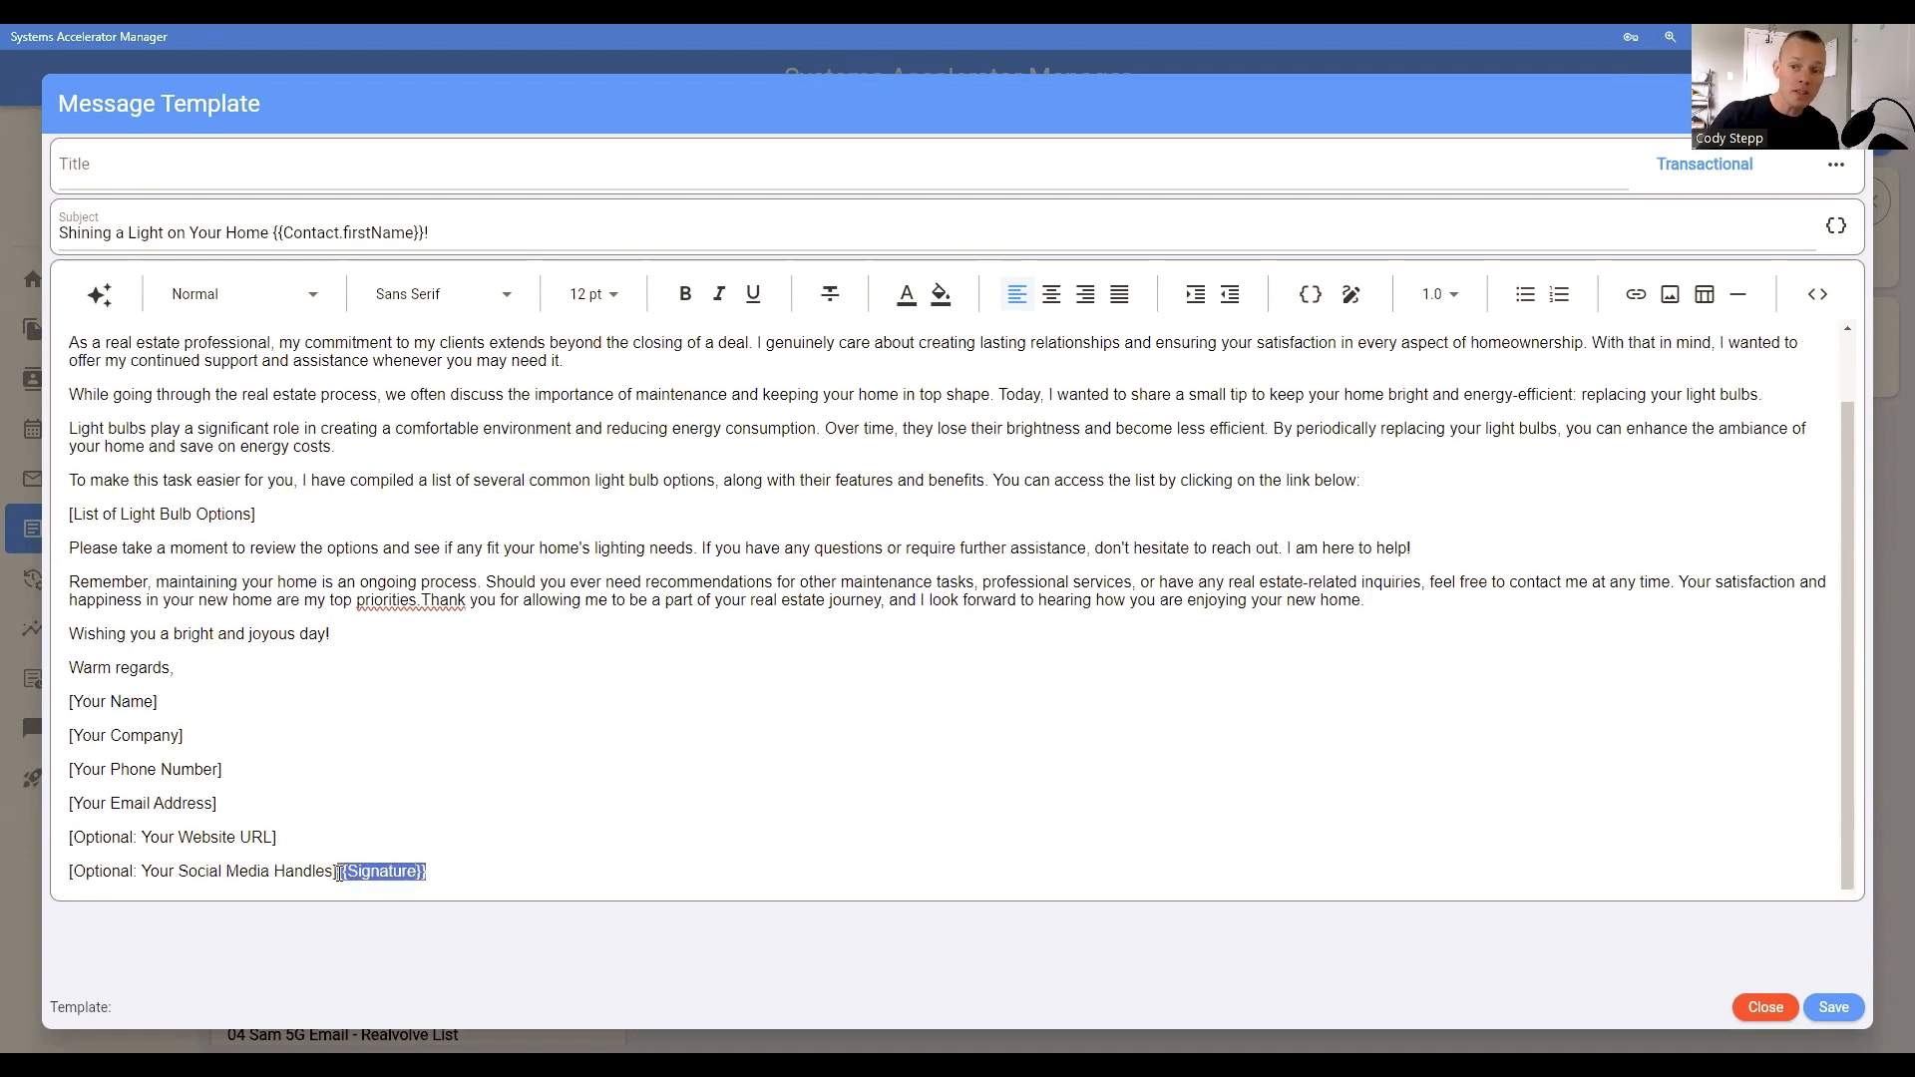
click(339, 873)
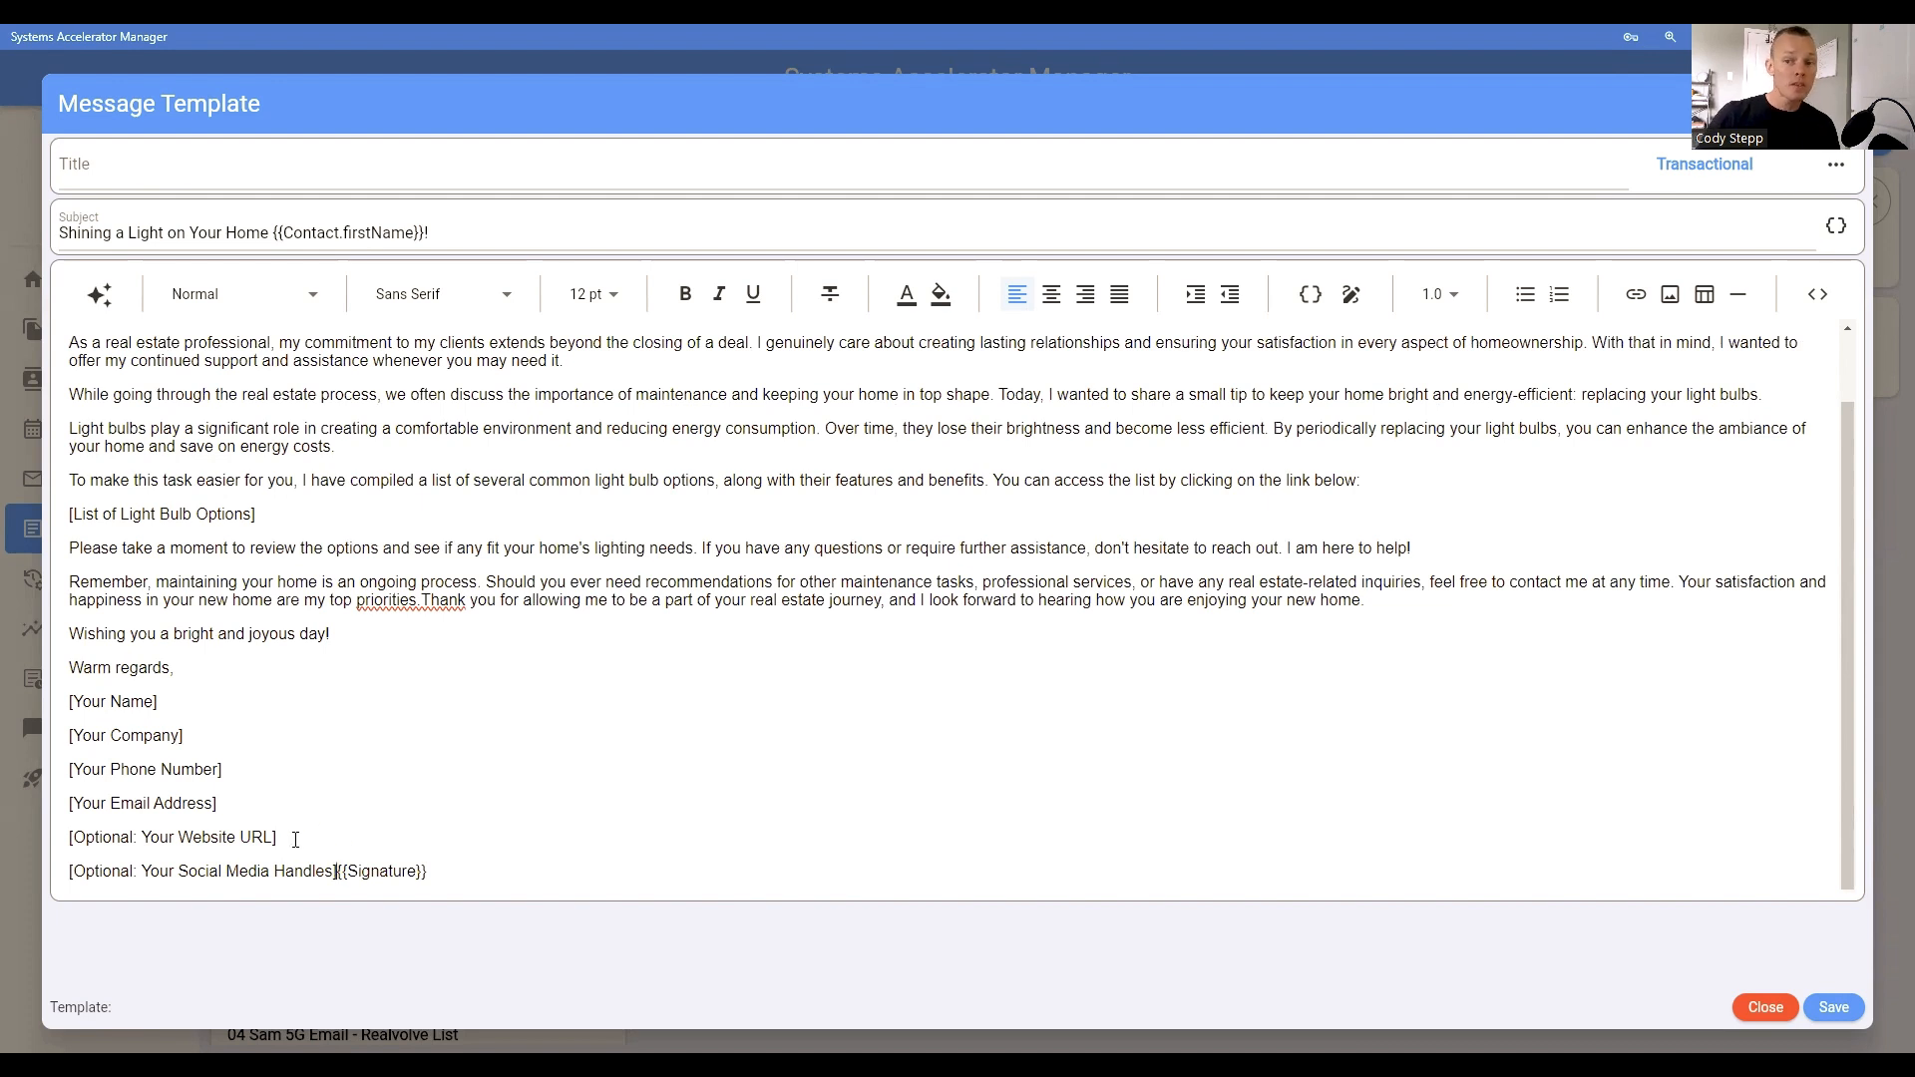
Step: Insert a blank line above "Warm regards," to separate the sign-off from the body of the email
click(71, 667)
key(Return)
scroll(159, 703, down, 1)
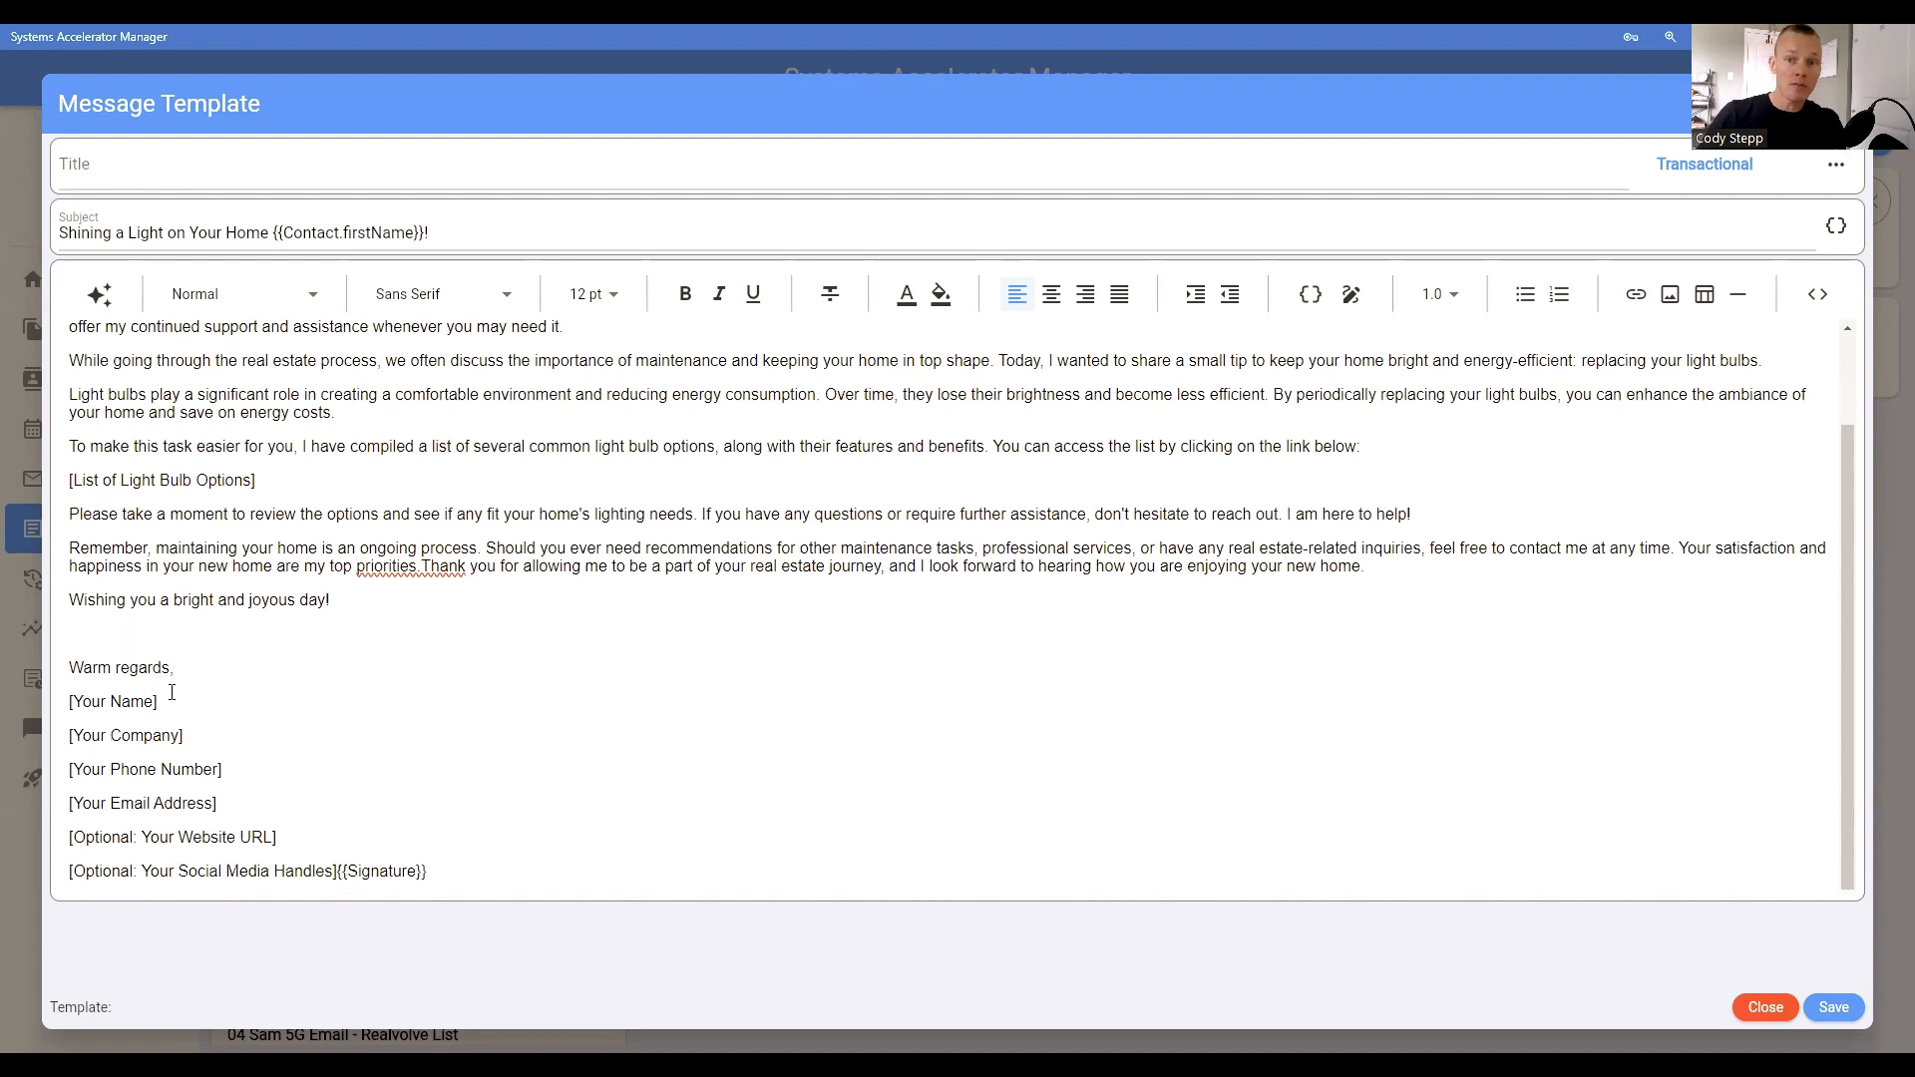
Step: Replace the [Your Name] placeholder in the sign-off with the Profile_MemberName merge field, searching the fields for "name"
drag(172, 701, 76, 698)
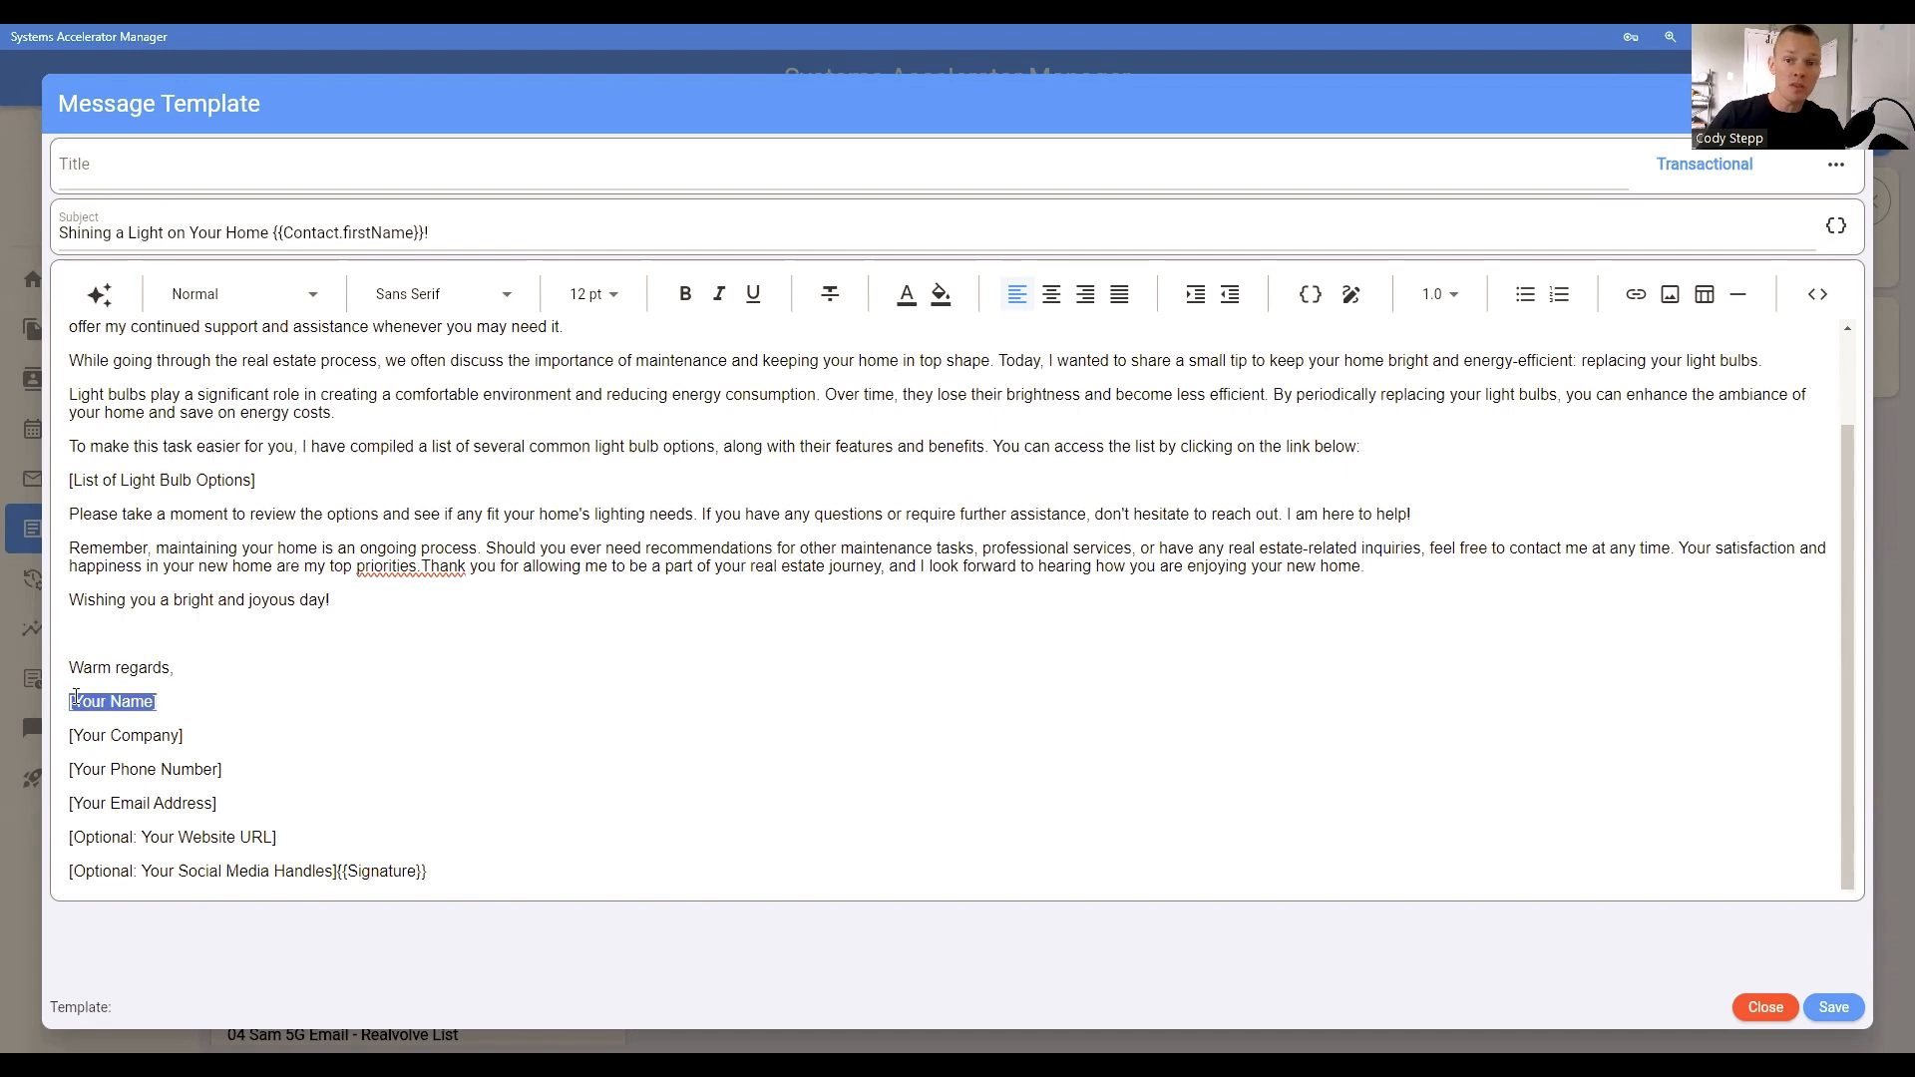
click(1311, 294)
scroll(1365, 516, down, 3)
scroll(1366, 517, down, 3)
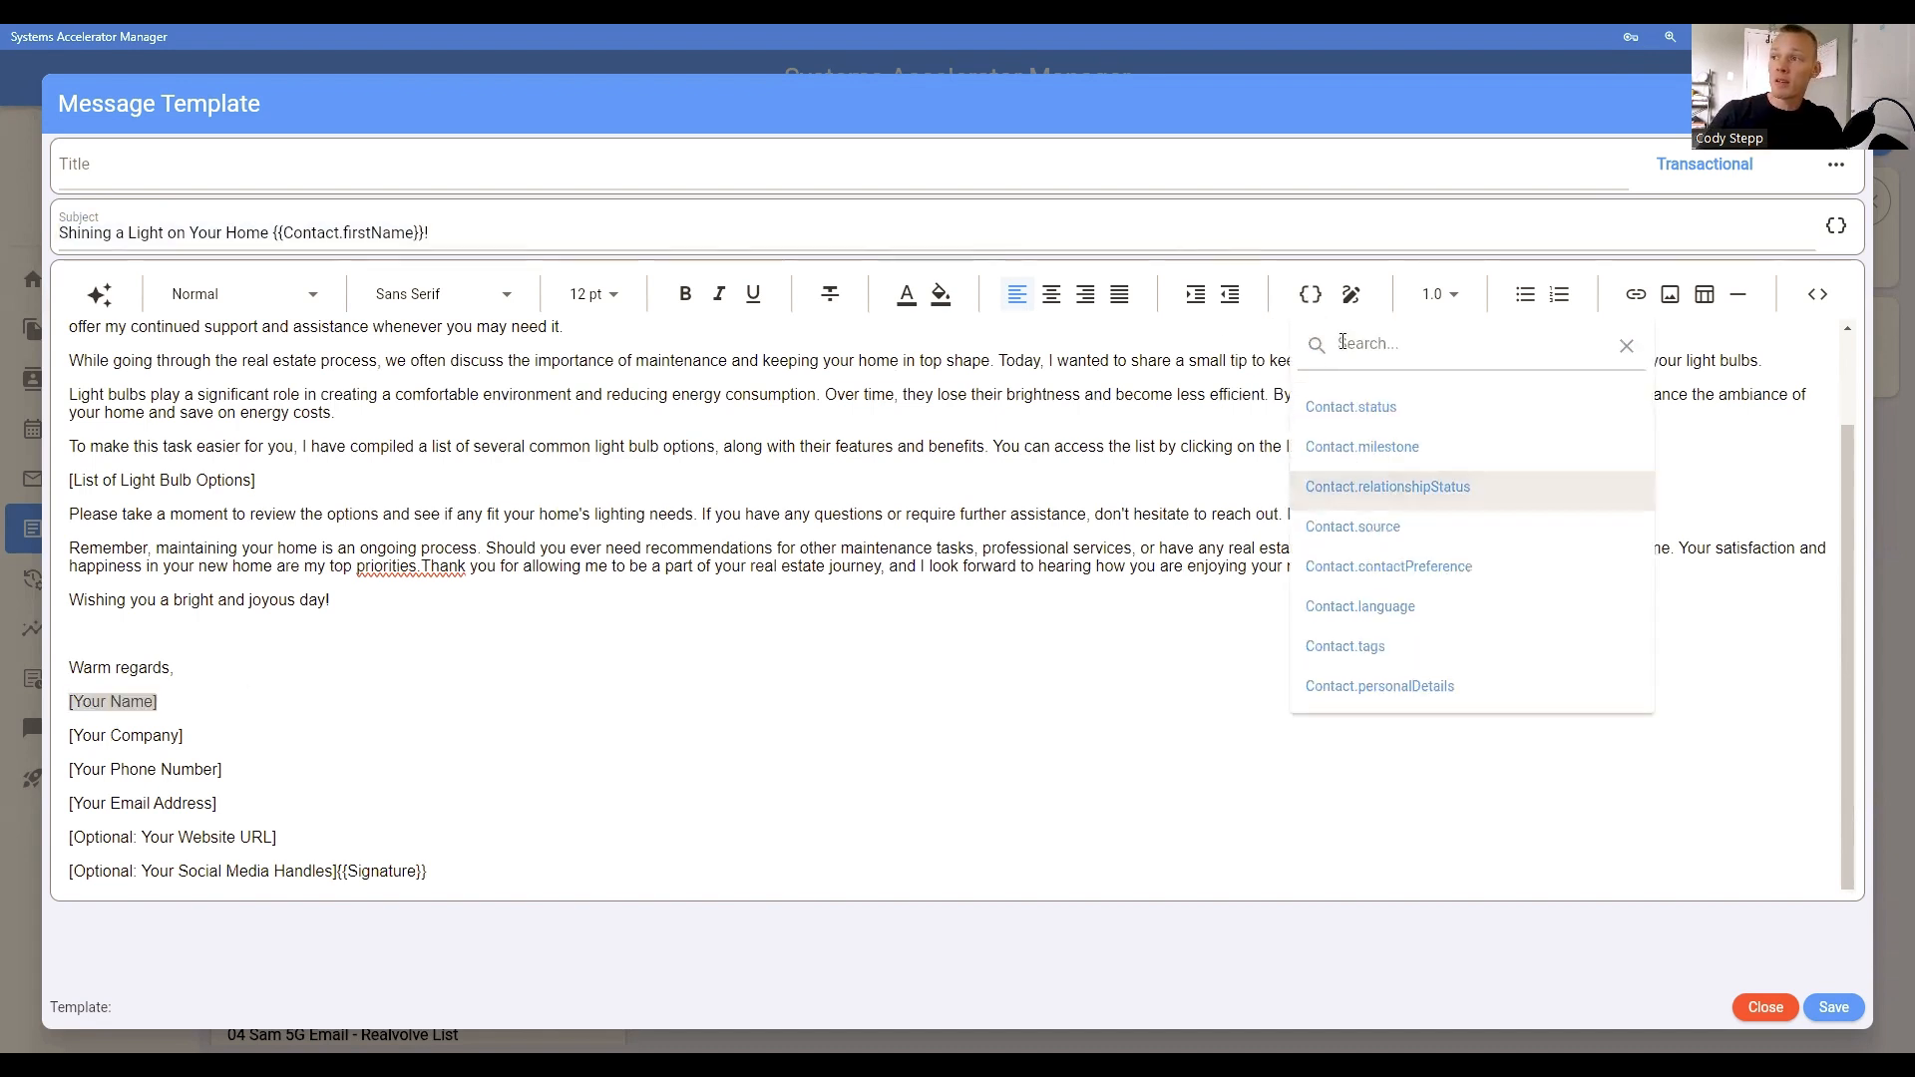
click(1340, 344)
text(name)
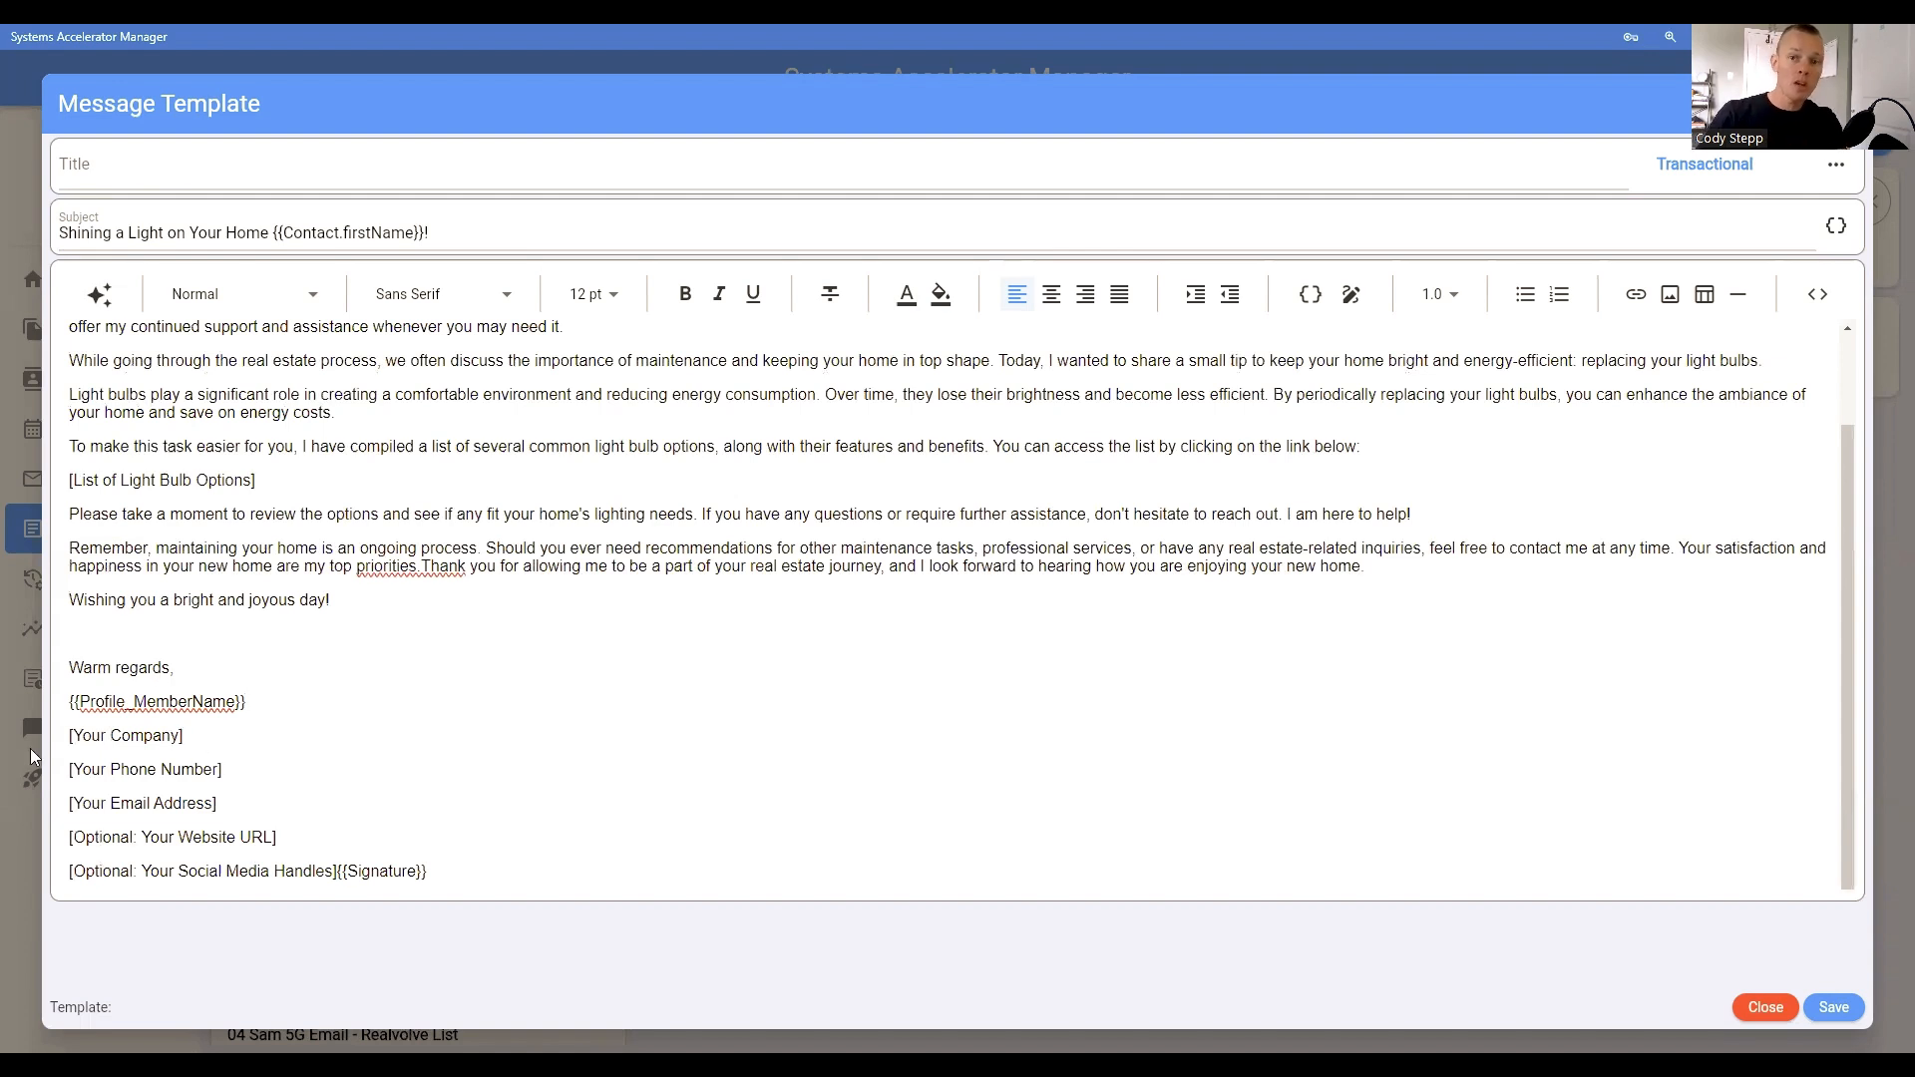
Step: Start a new paragraph at "Thank you for allowing me" and review the wording of the email's opening sentences
click(420, 565)
key(Return)
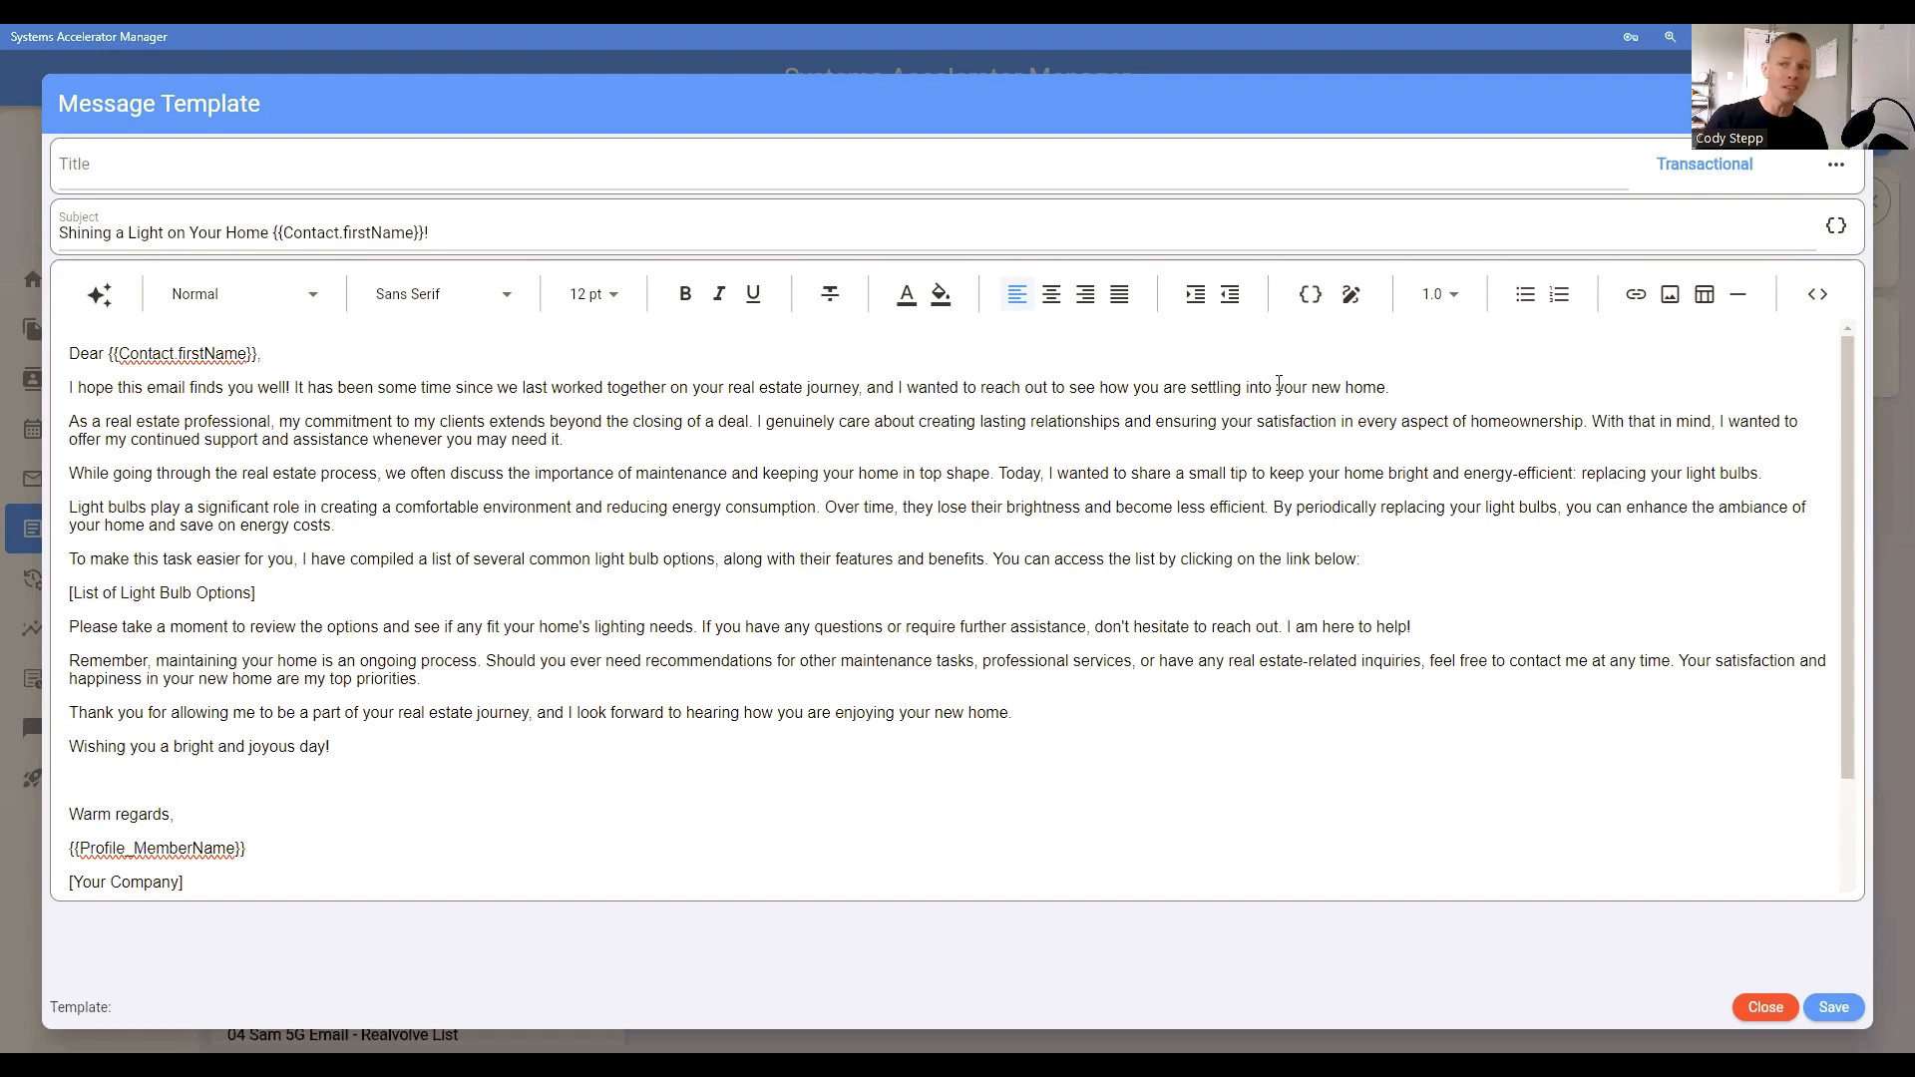
drag(66, 389, 301, 381)
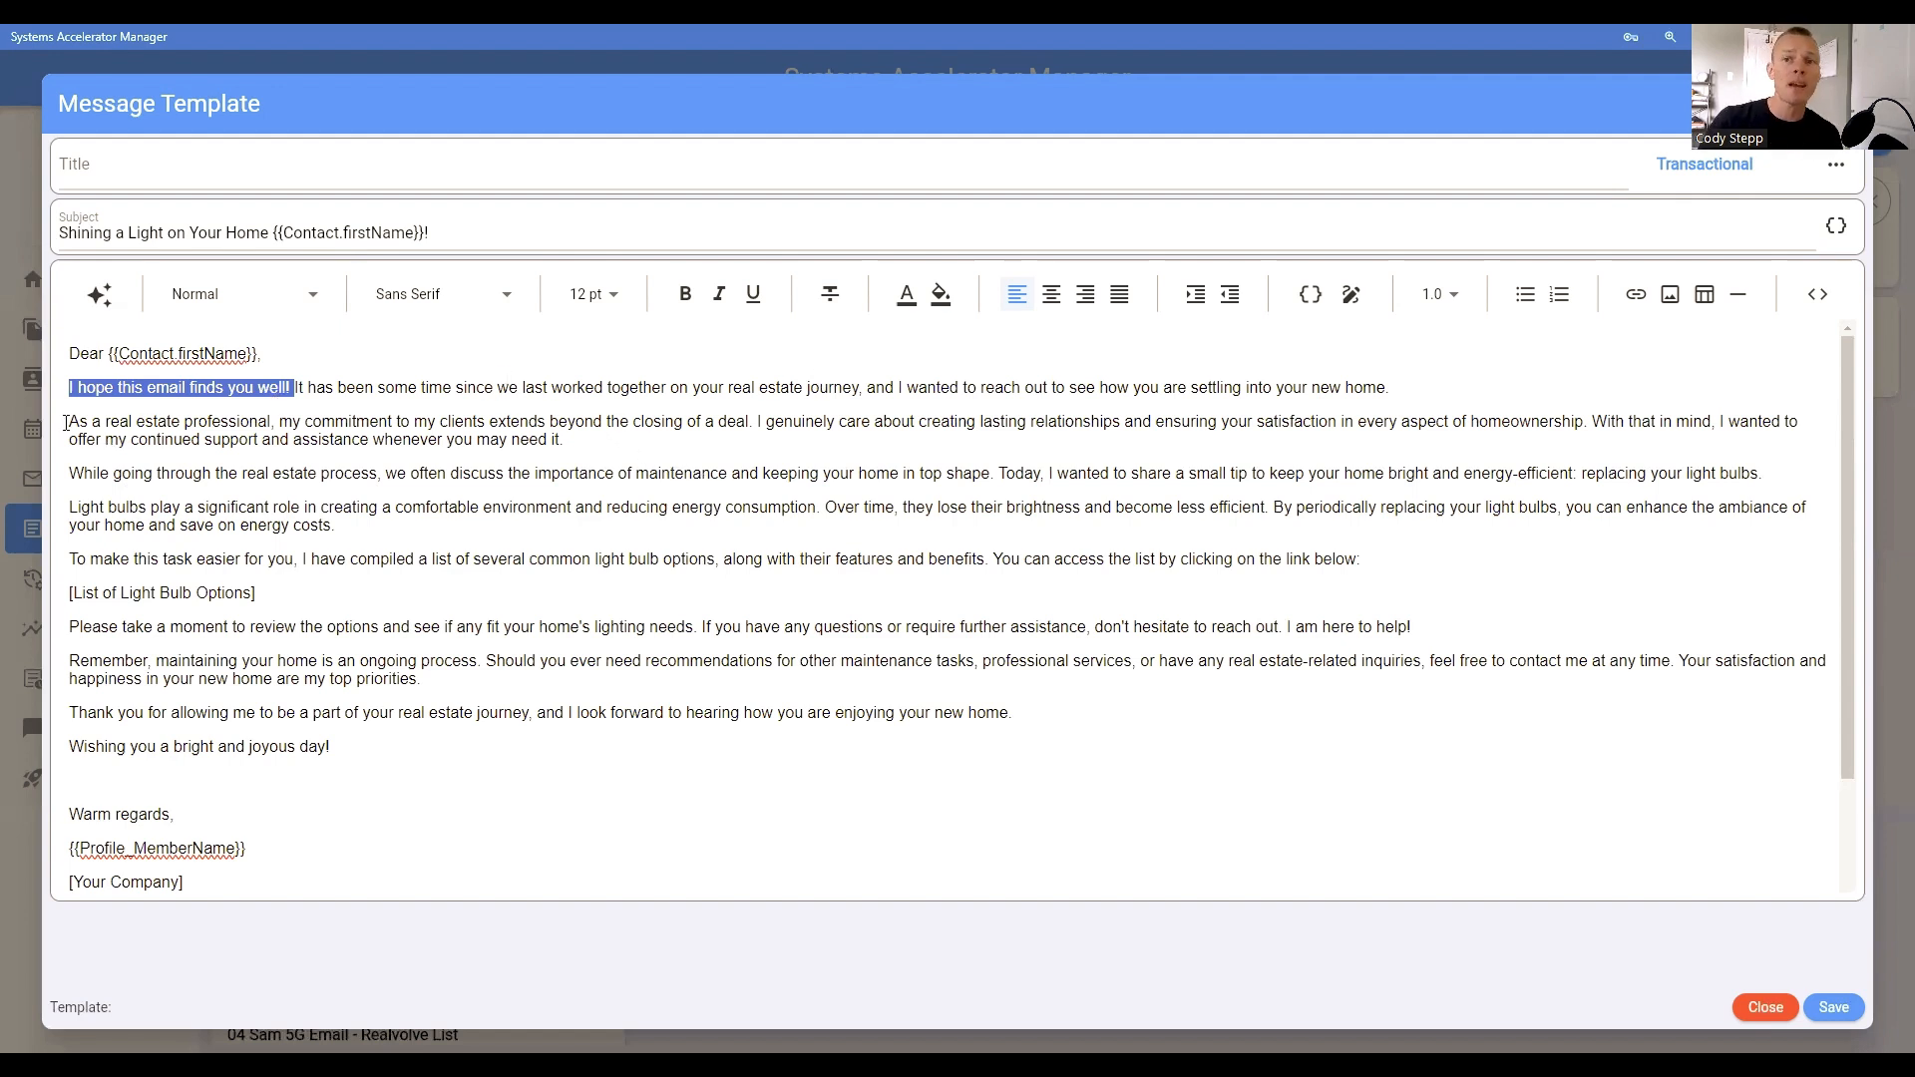
drag(69, 421, 274, 421)
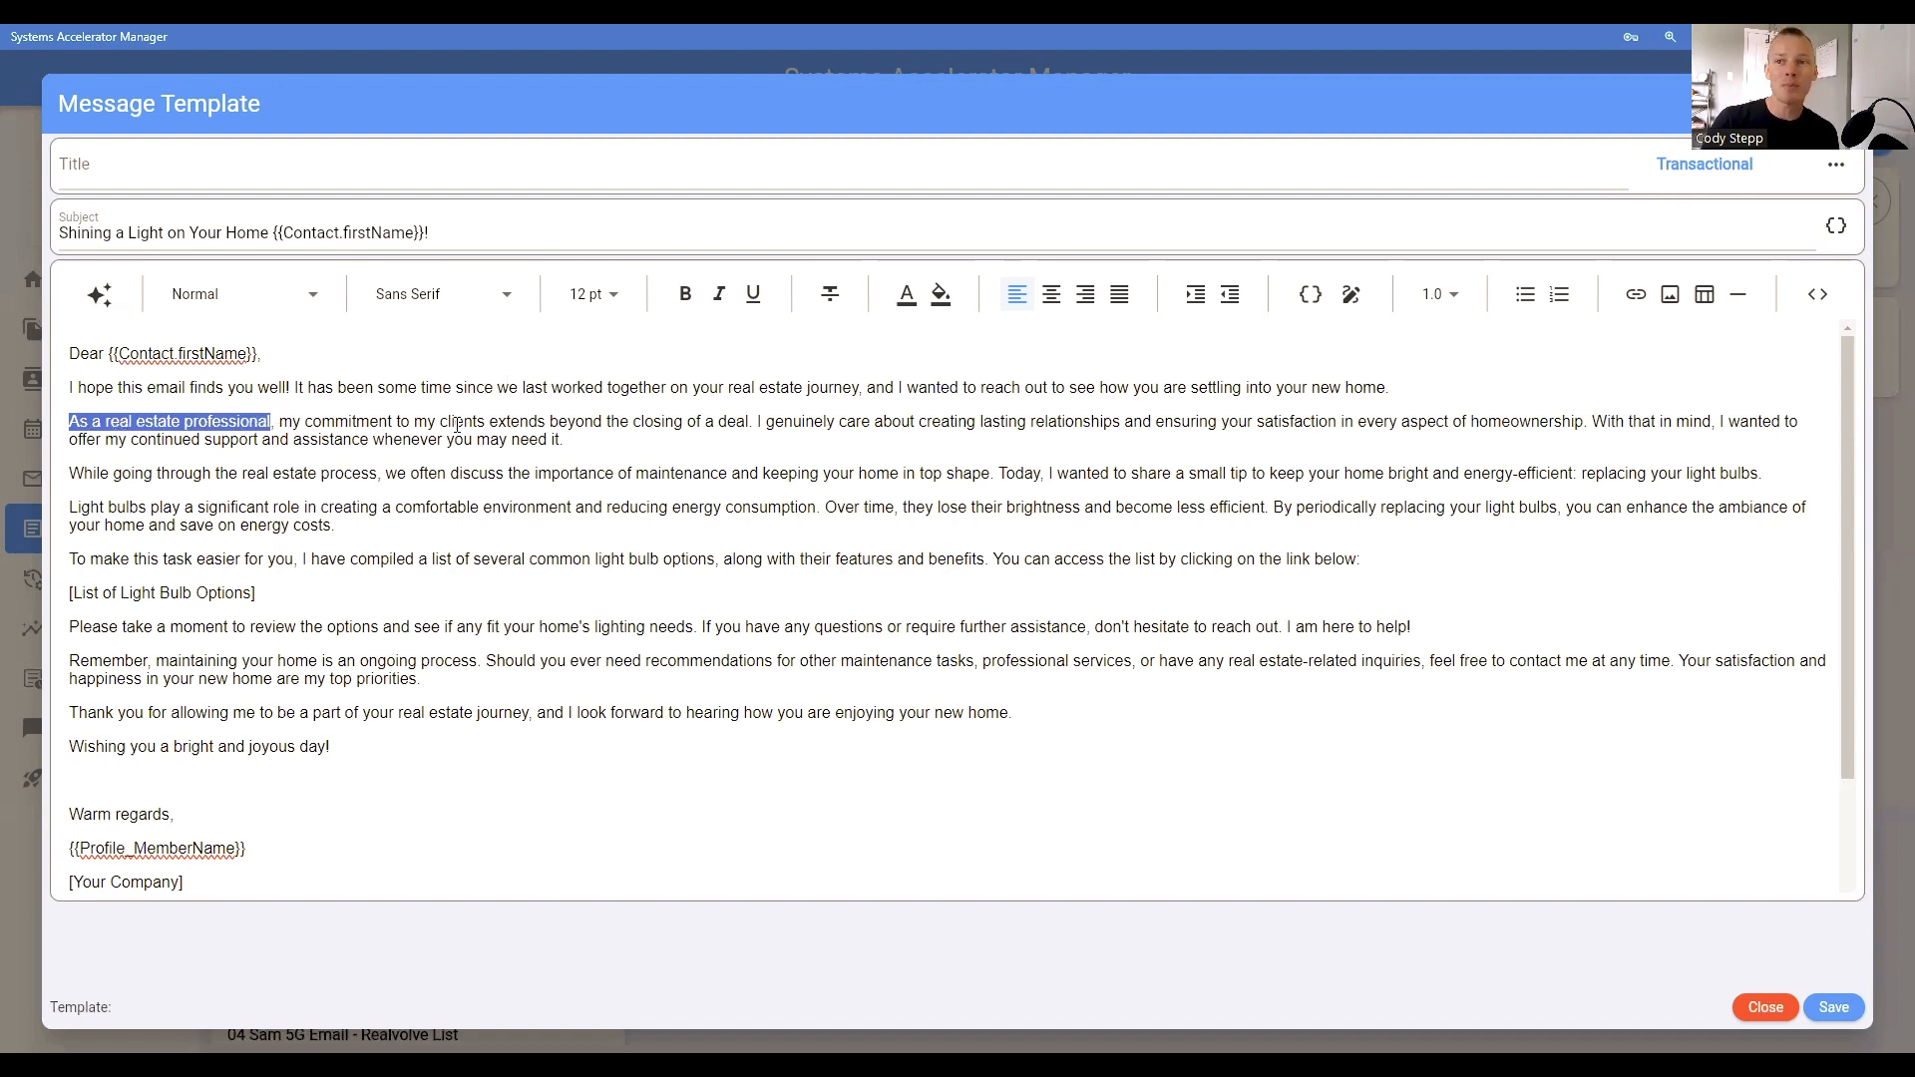
click(756, 421)
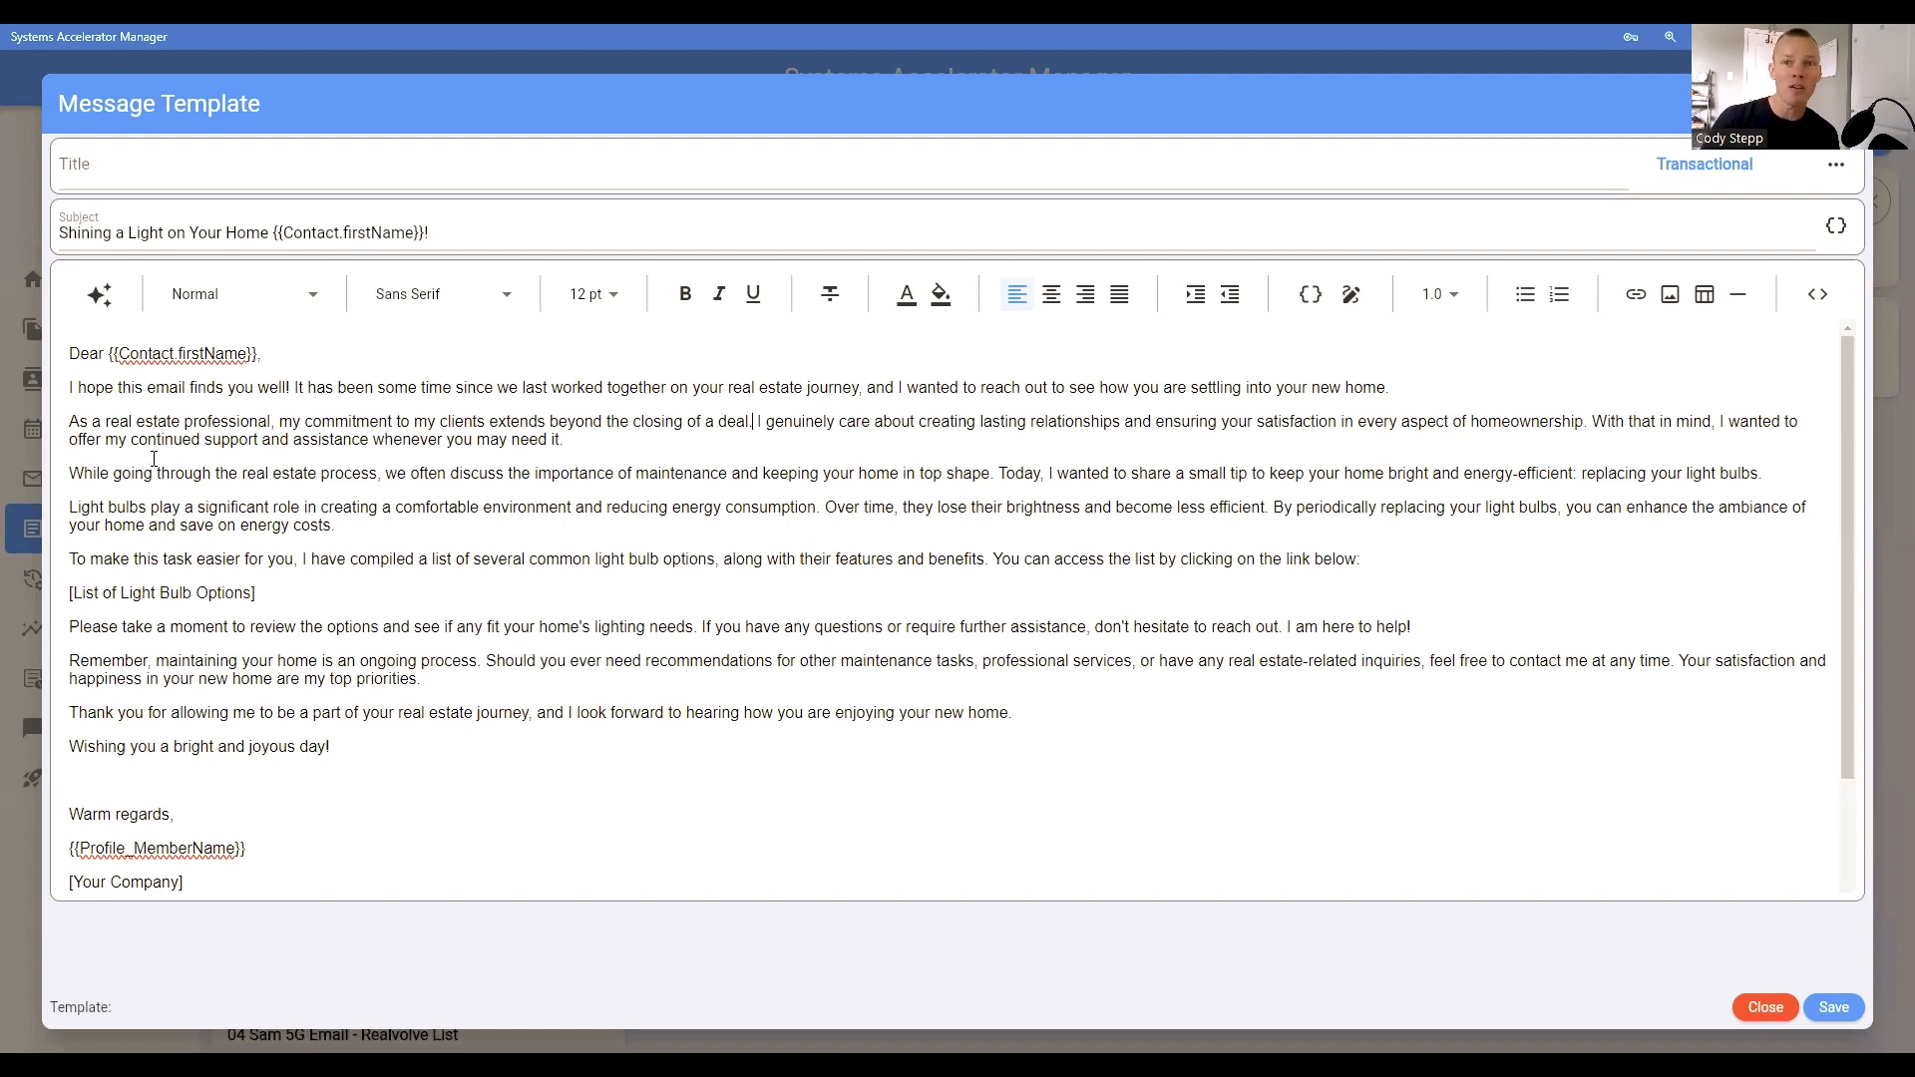
Step: Make "offer my continued support and assistance whenever you may need it." bold in the real estate professional paragraph
drag(138, 440, 541, 456)
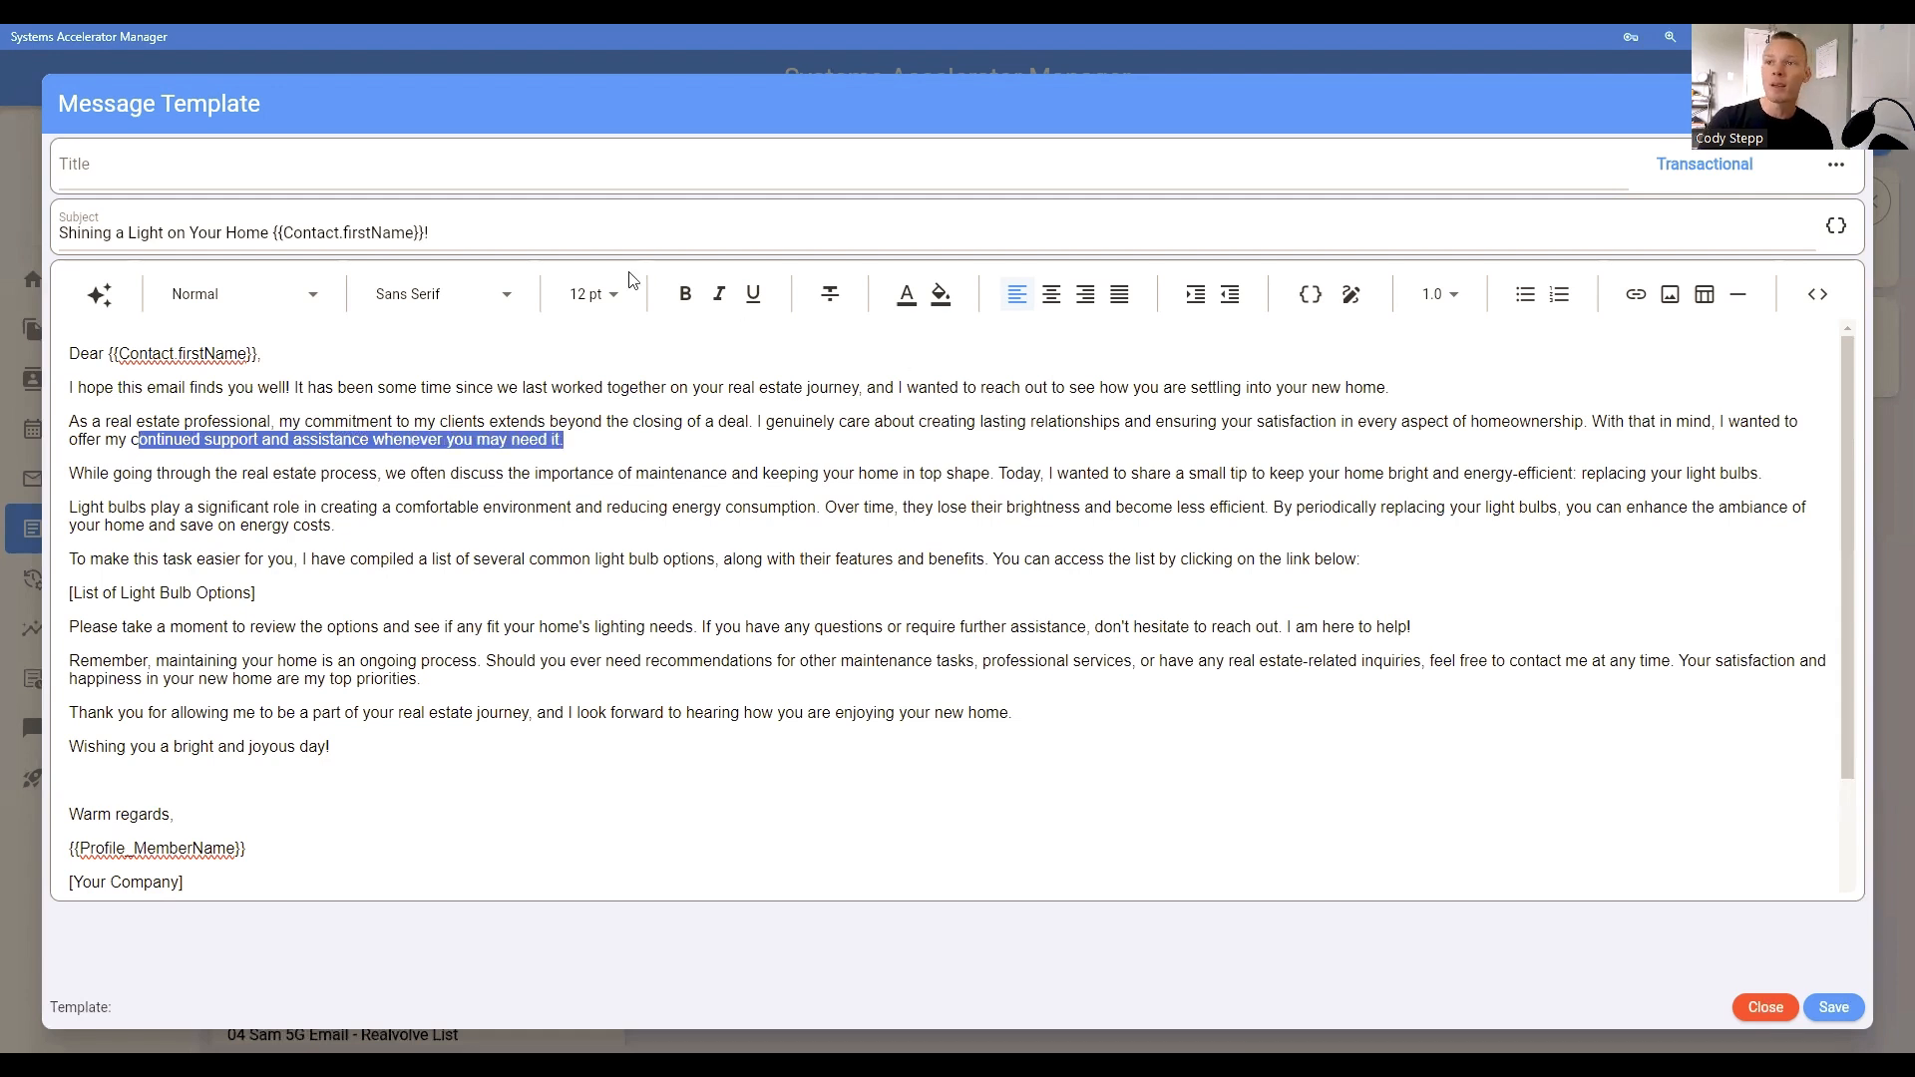
click(684, 293)
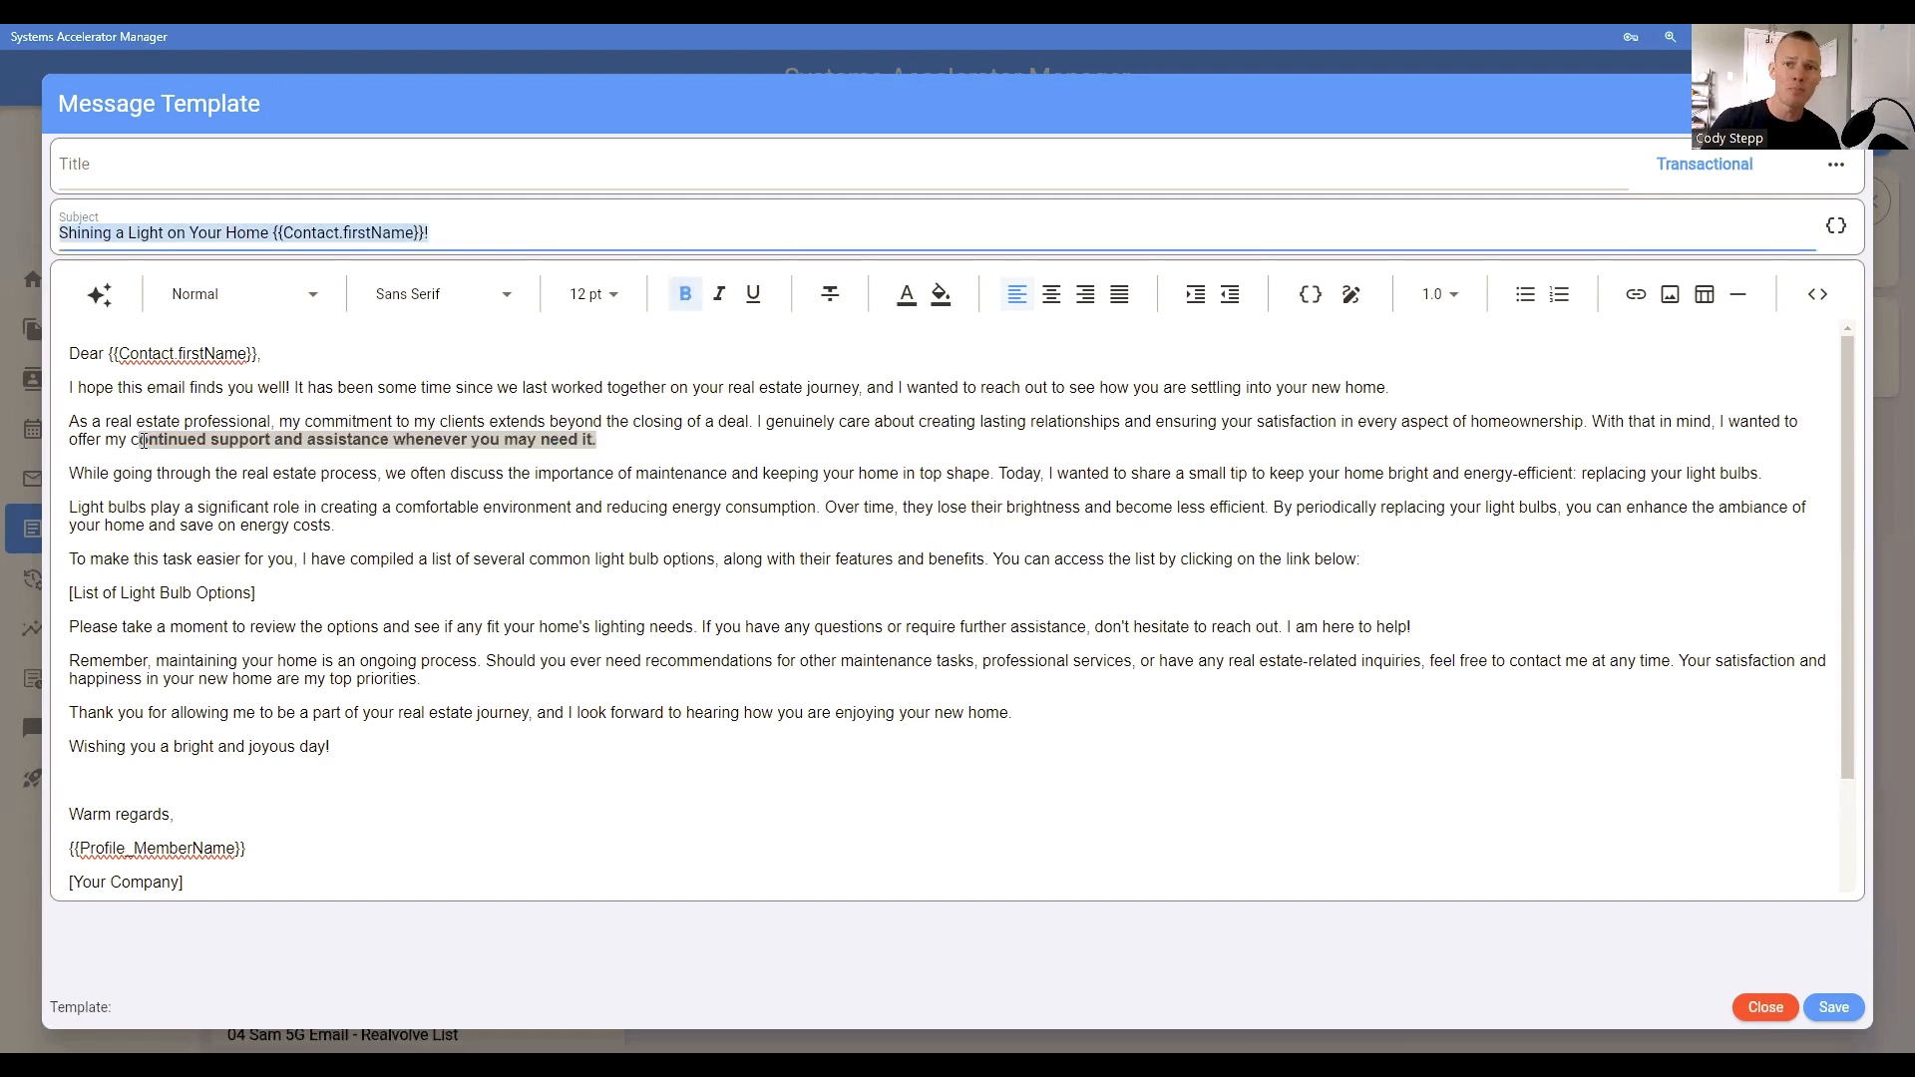
drag(139, 440, 149, 439)
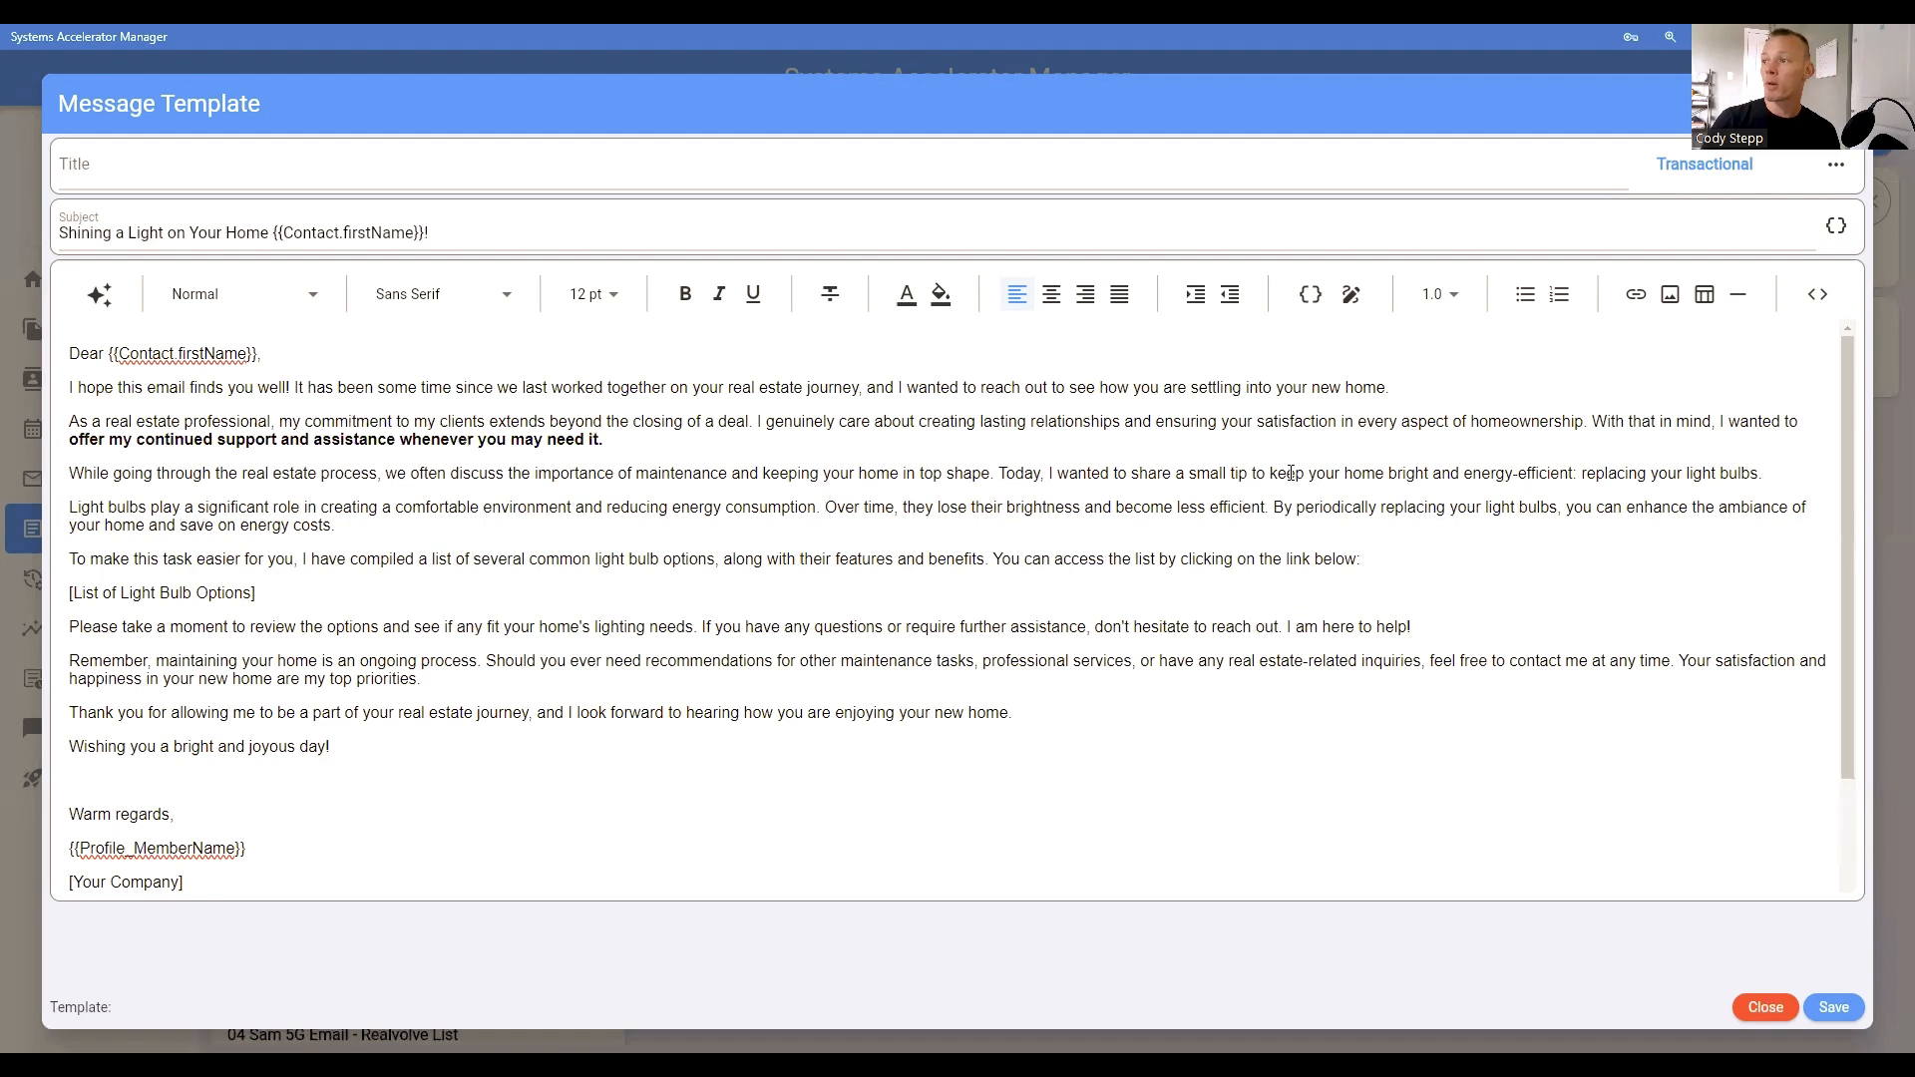
Step: Bold the sentence starting "Today, I wanted to share a small tip" and underline its ending "replacing your light bulbs."
drag(1006, 476, 1774, 471)
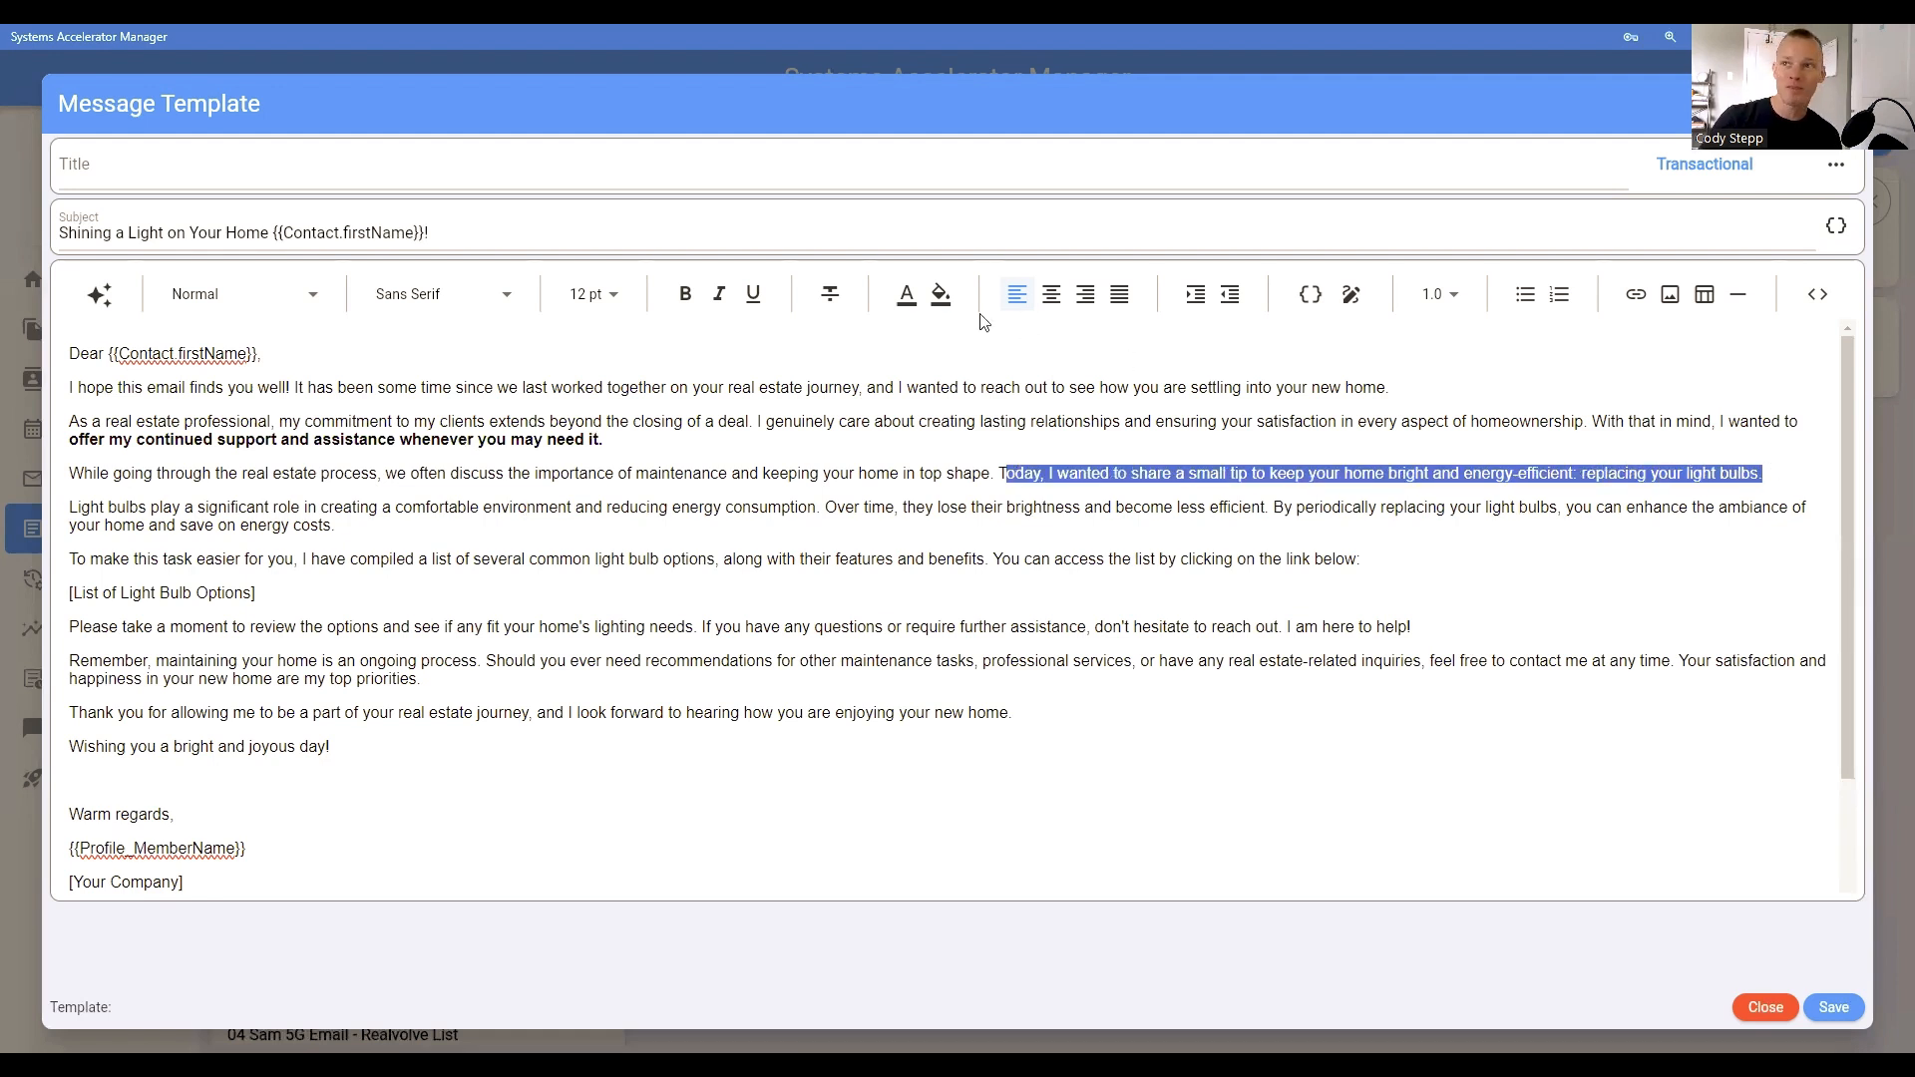
click(685, 293)
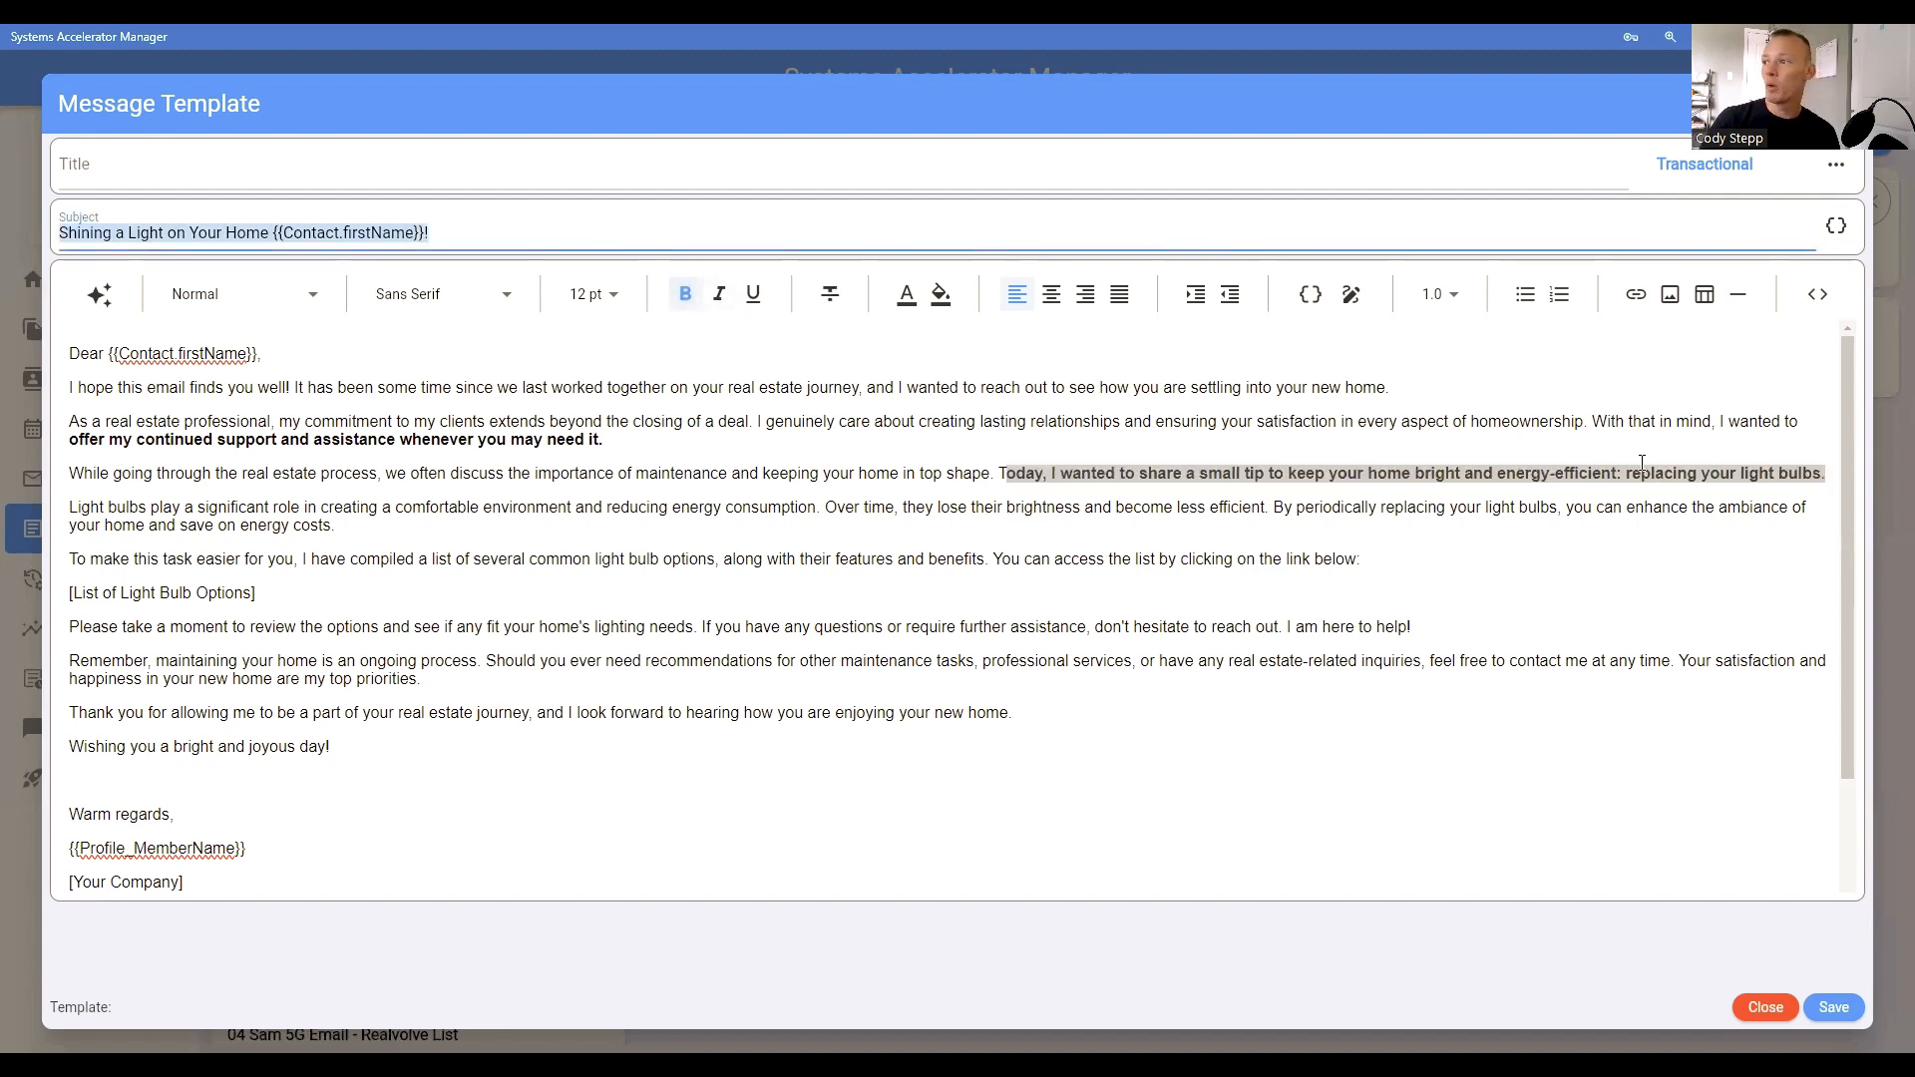
drag(1628, 472, 1824, 473)
click(755, 297)
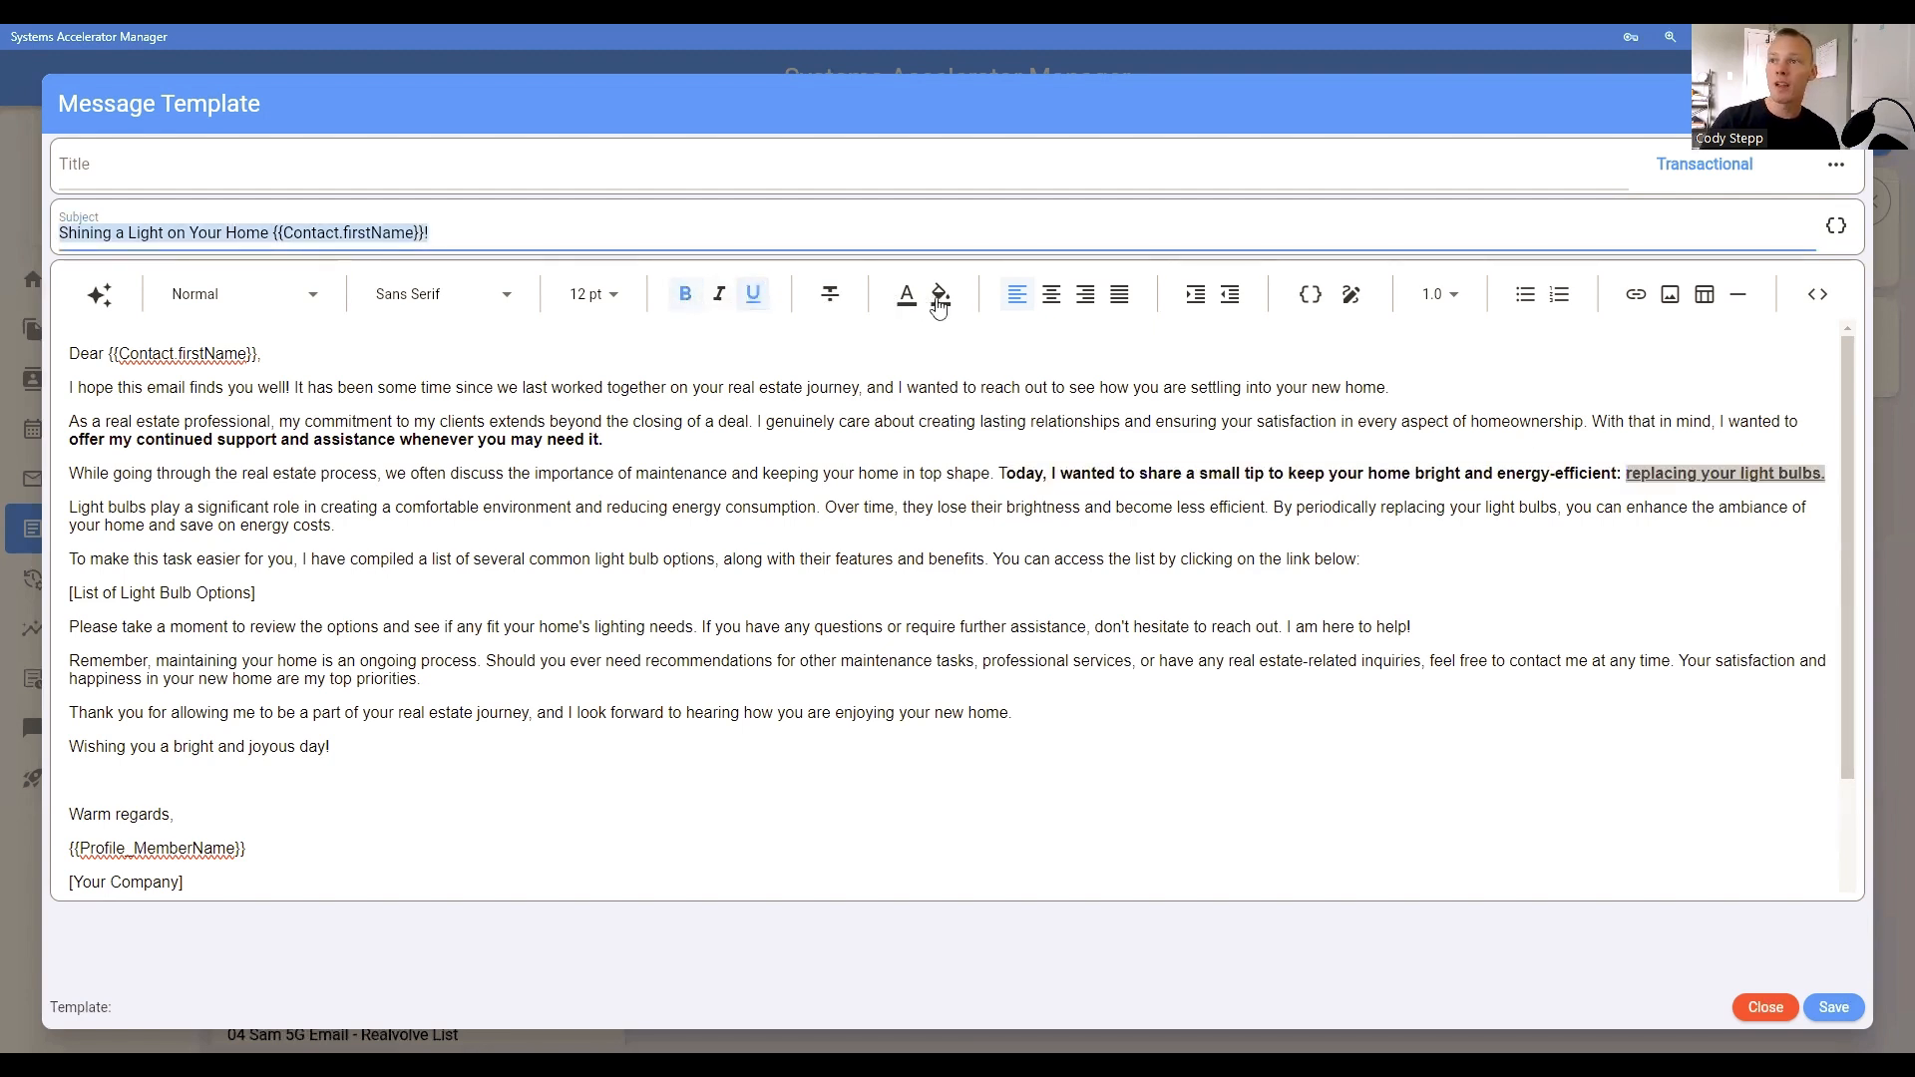
Step: Give "replacing your light bulbs." a pale yellow background highlight, colour 0xFFFFF9C4
click(940, 294)
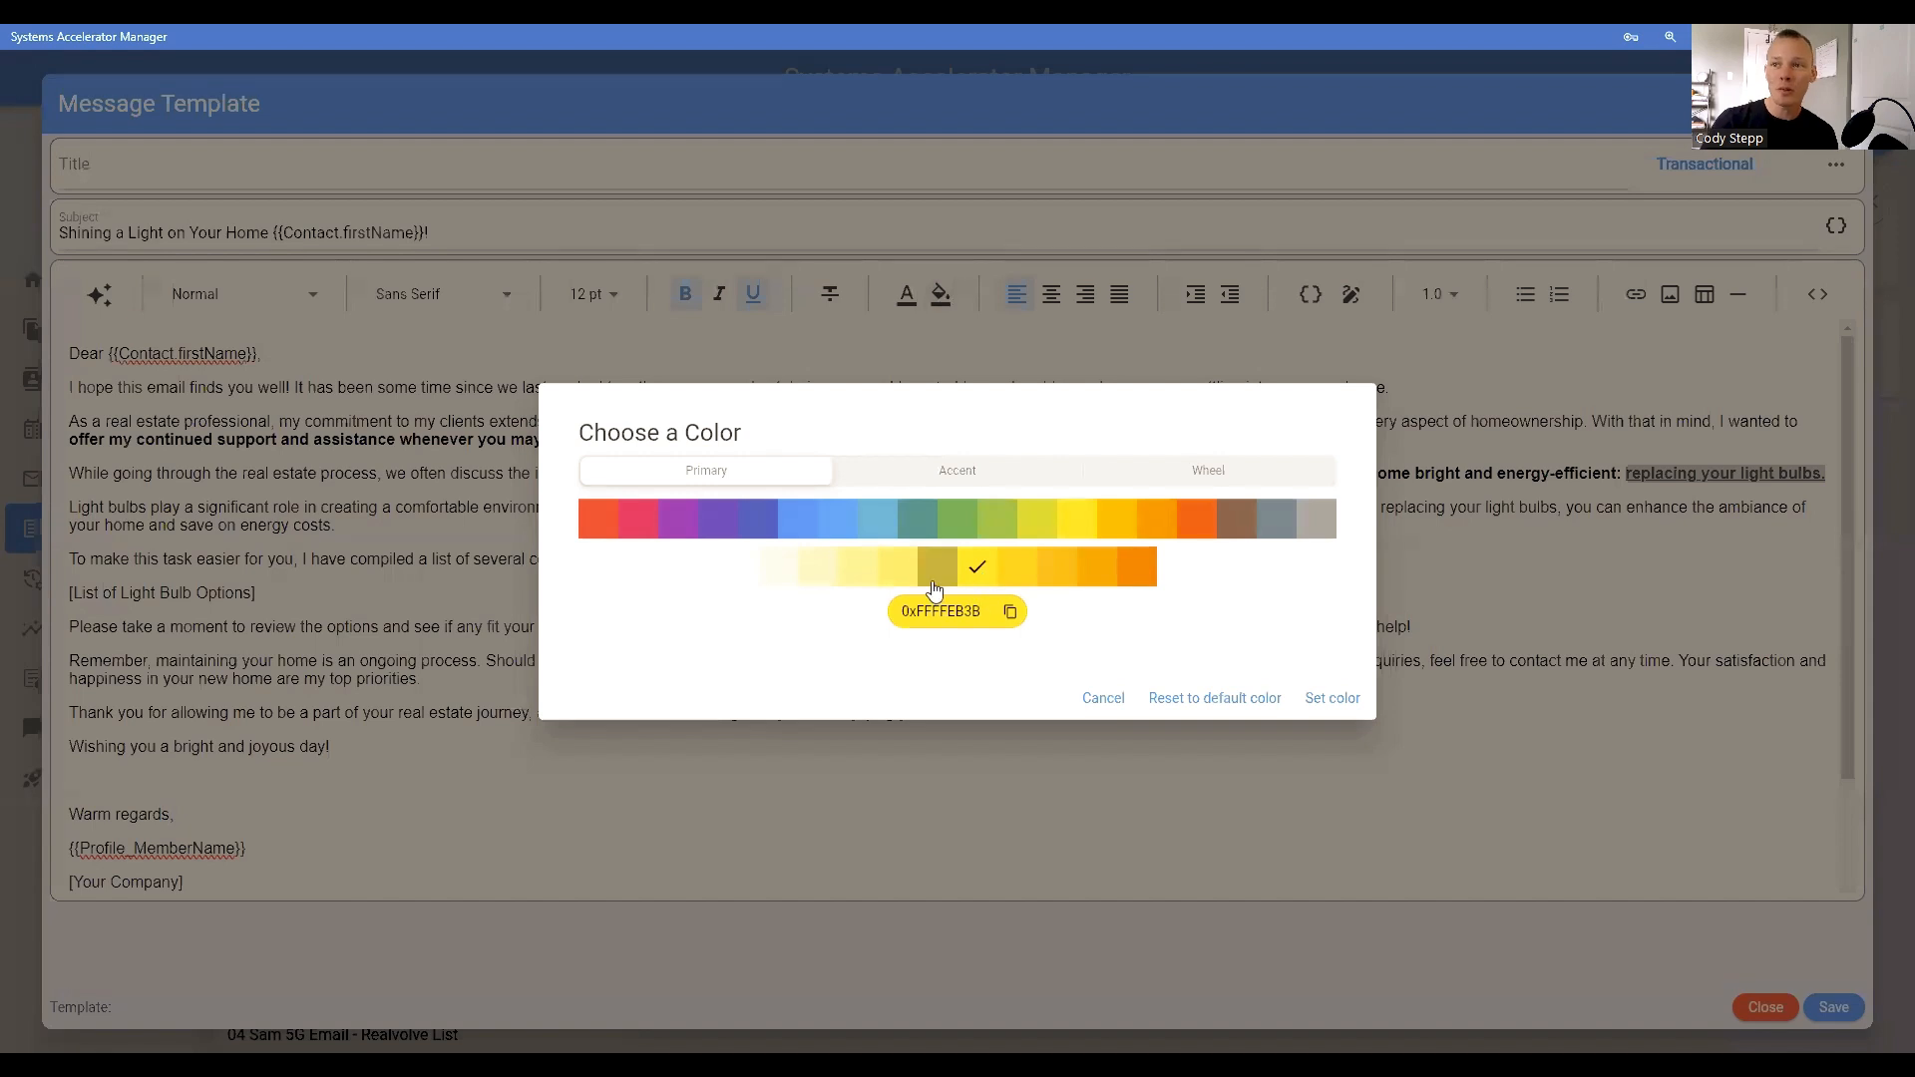
click(808, 566)
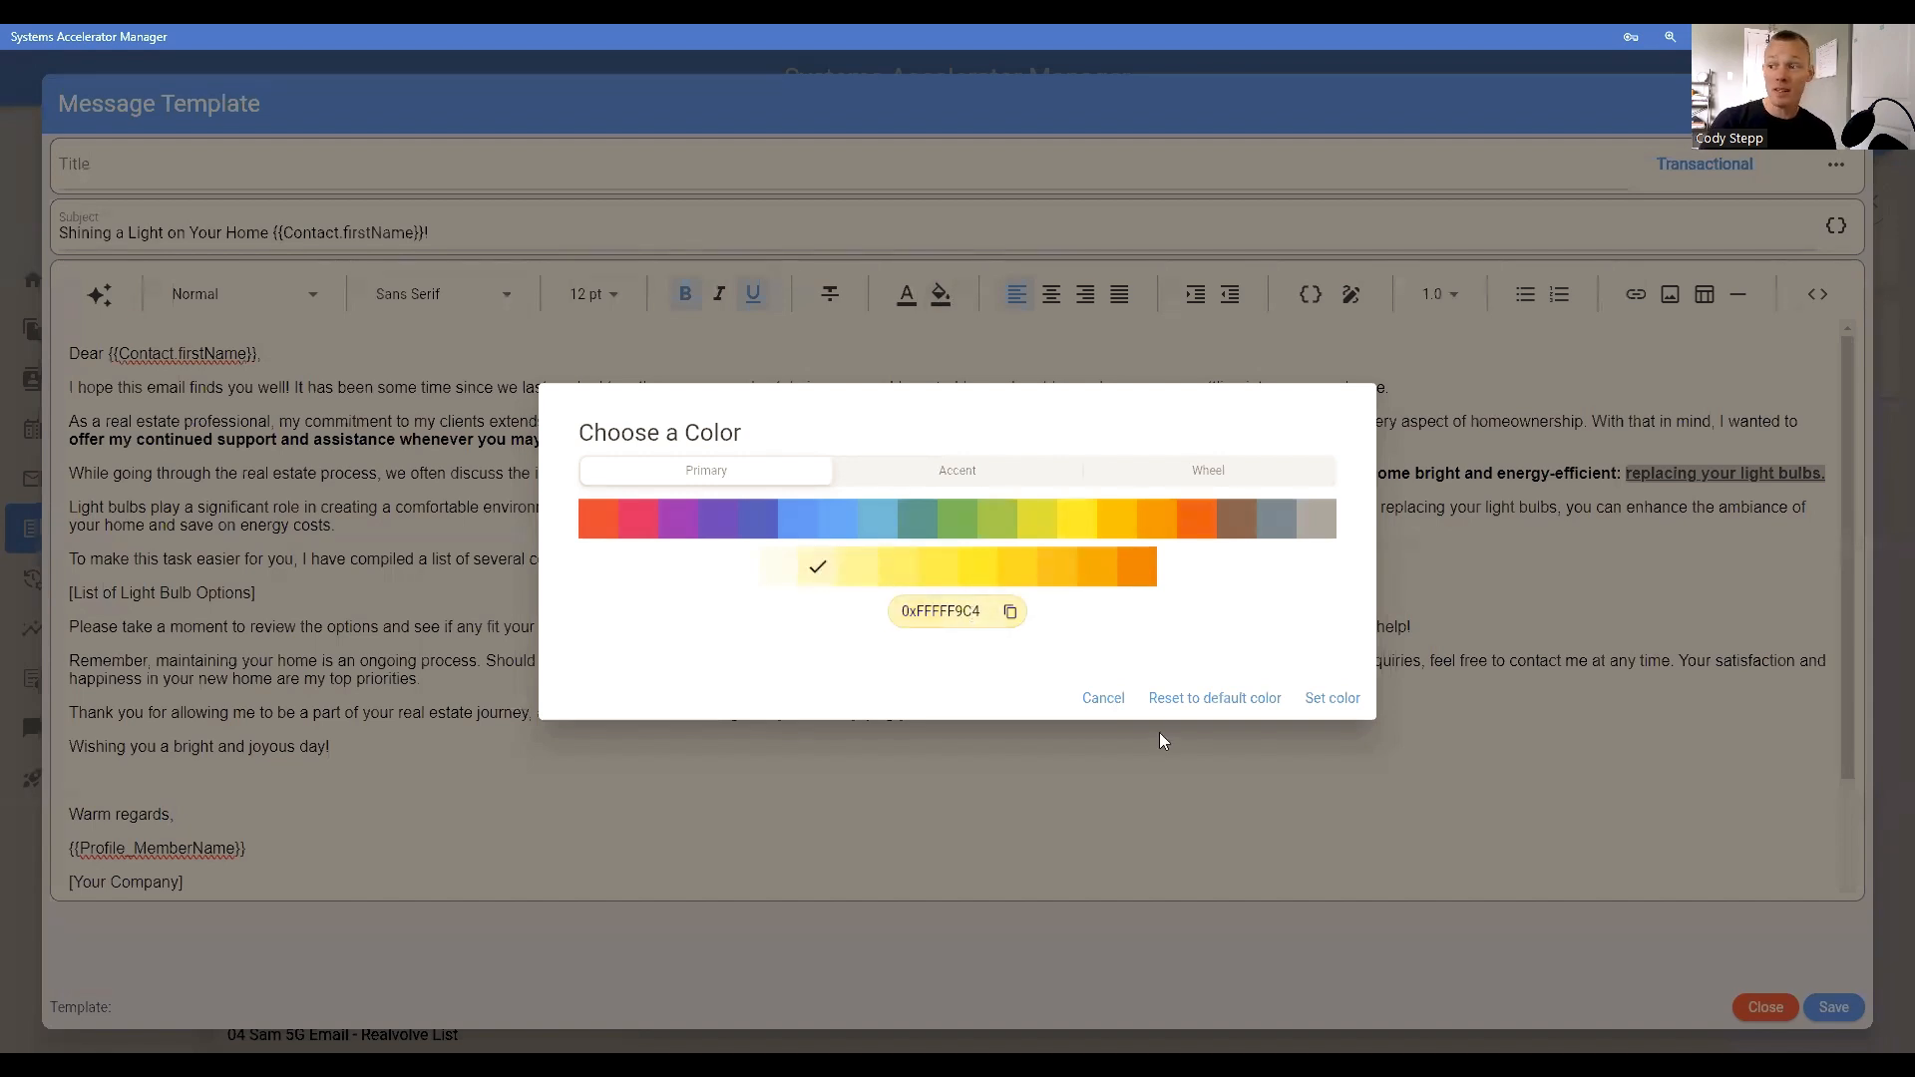
click(1333, 697)
click(1487, 509)
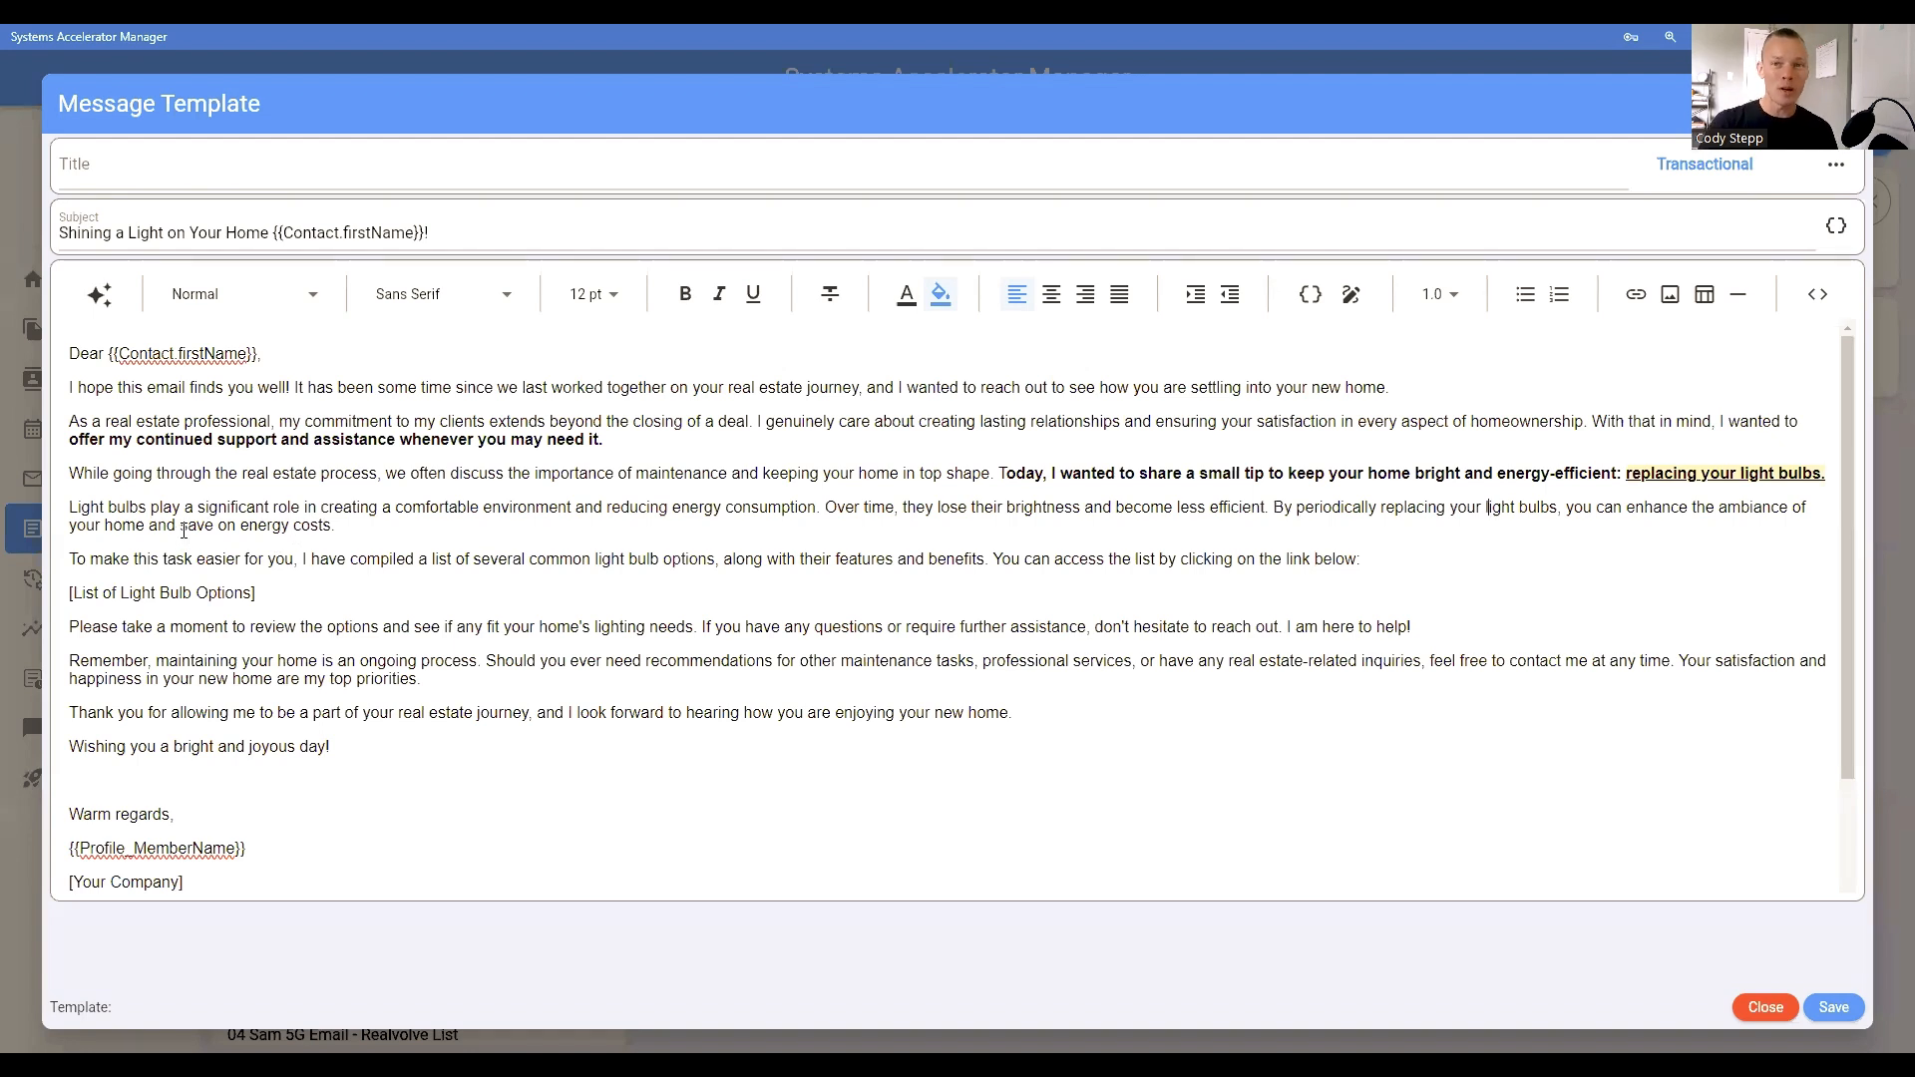
Step: Underline and bold "save on energy costs." at the end of the paragraph about the role of light bulbs
drag(180, 526, 337, 528)
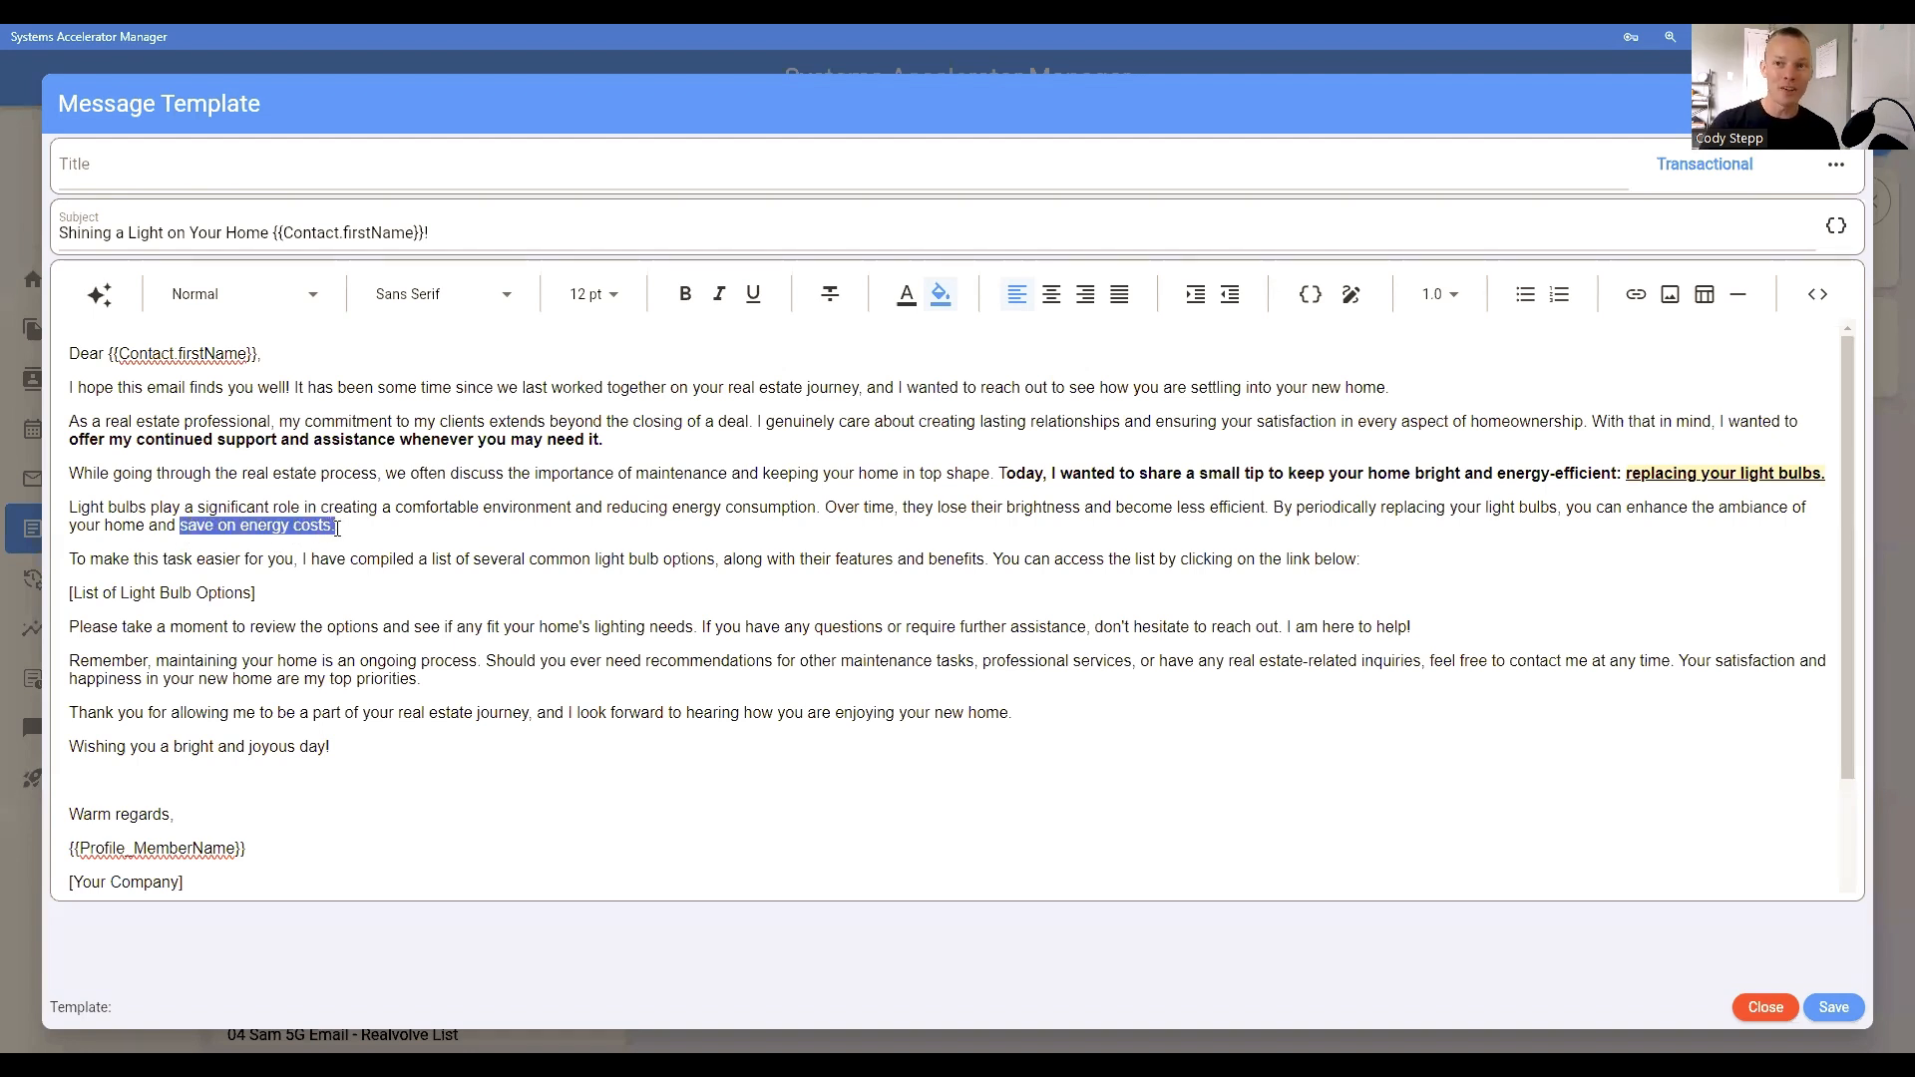
click(753, 293)
click(685, 293)
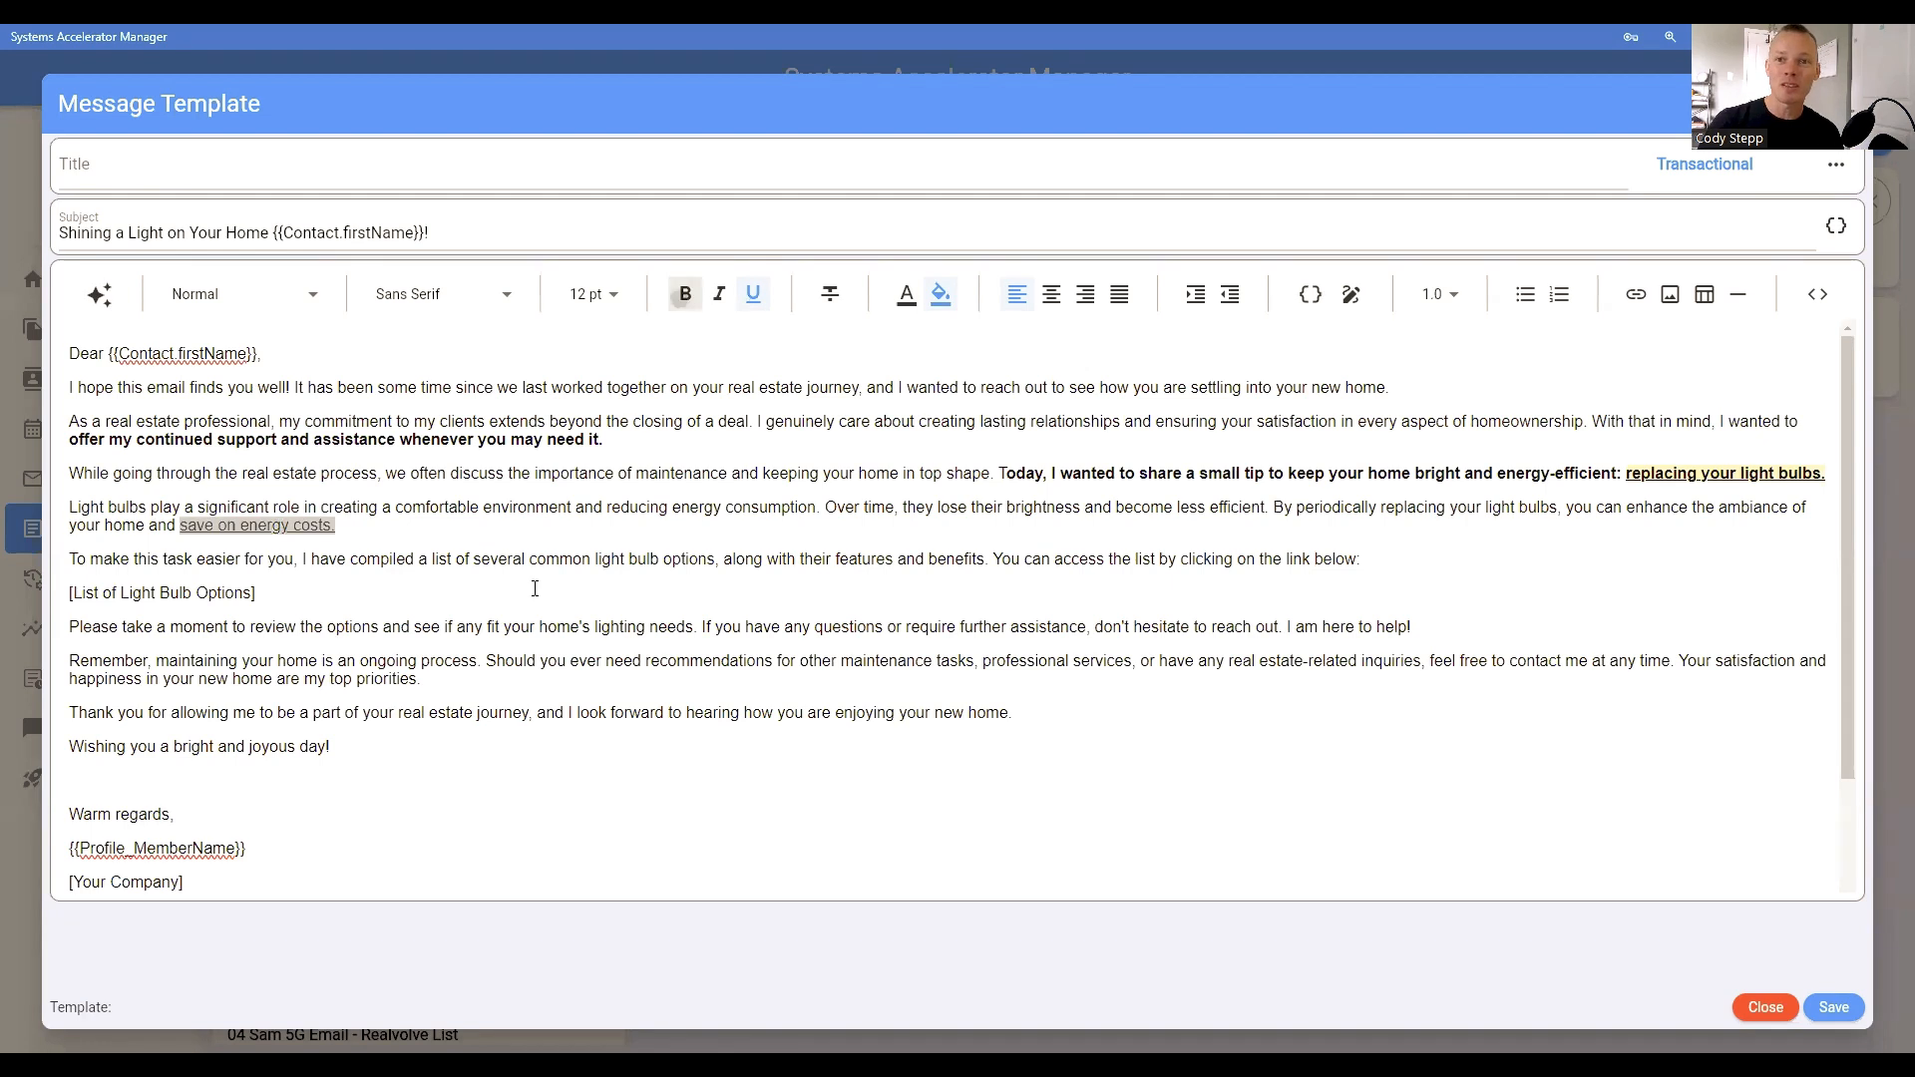
click(504, 626)
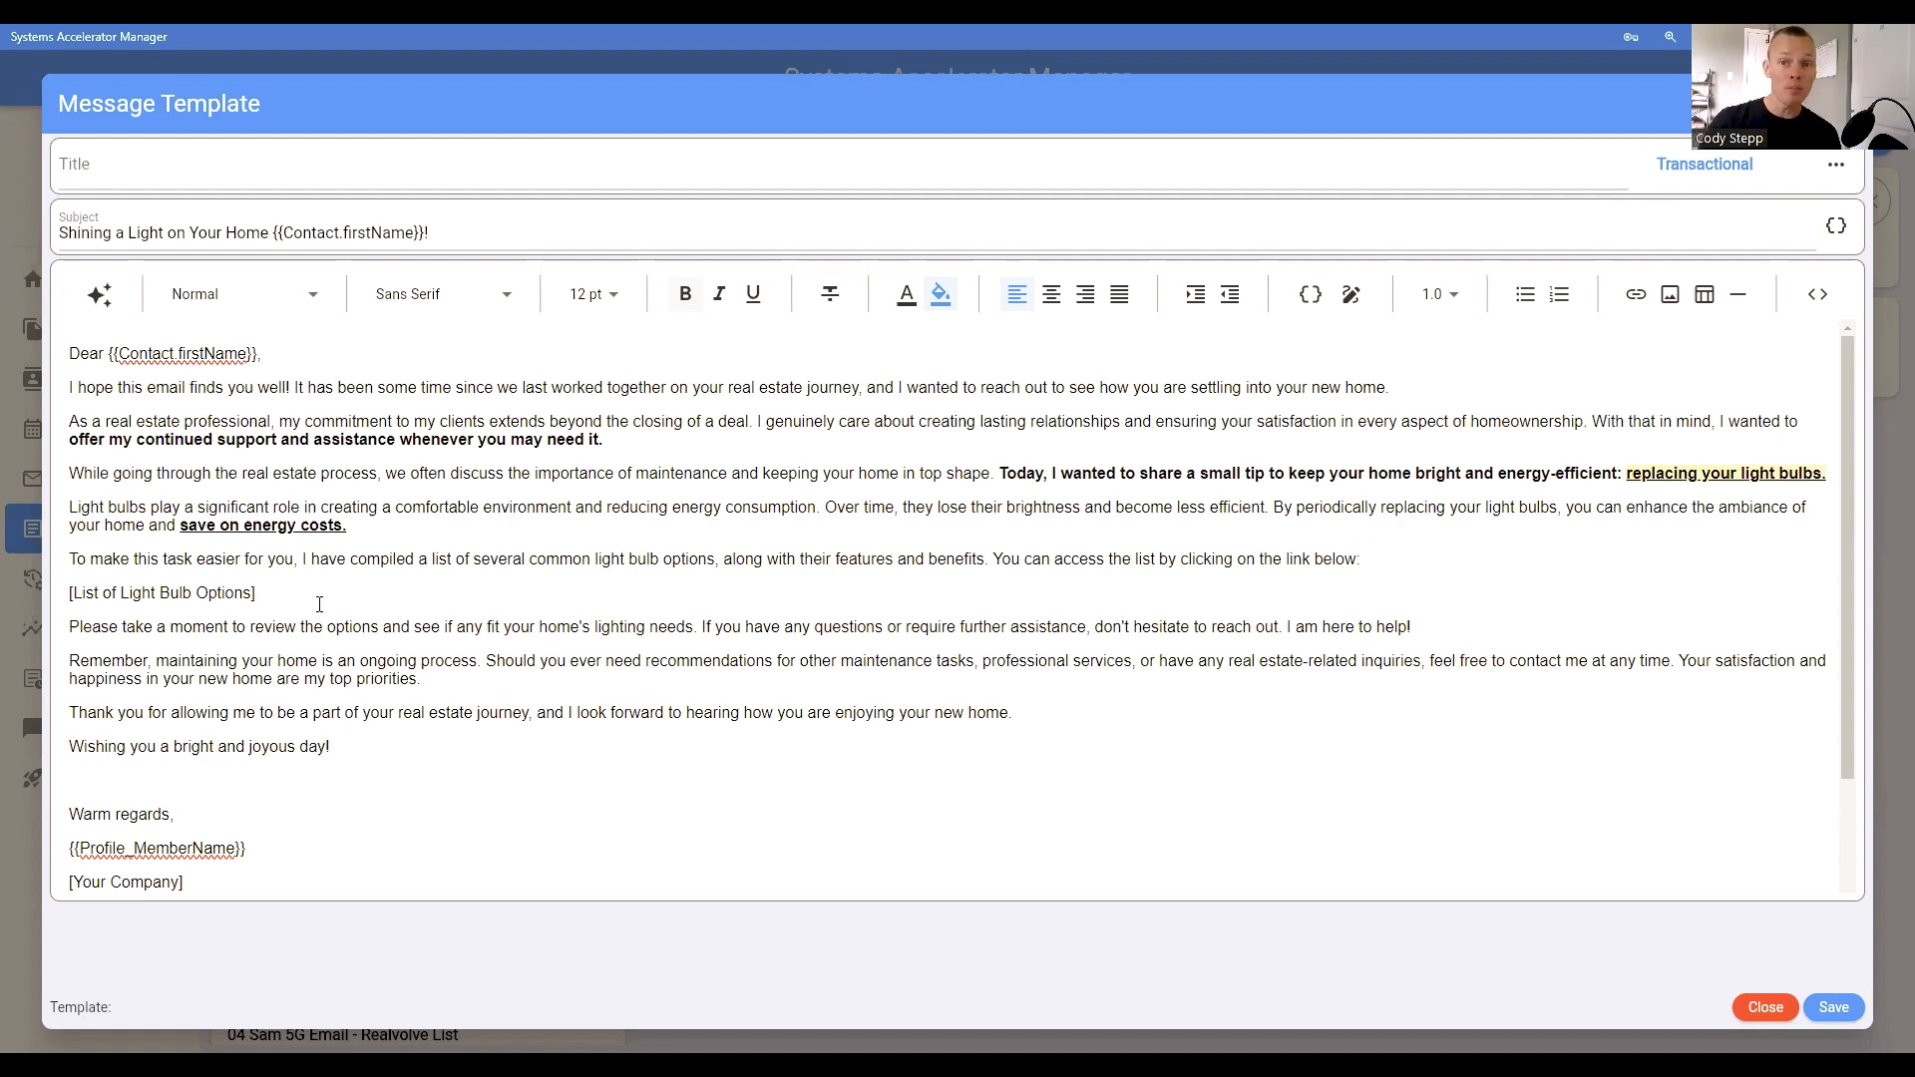
Step: Highlight the [List of Light Bulb Options] placeholder with a red background, colour 0xFFF44336
drag(319, 603, 86, 591)
click(89, 589)
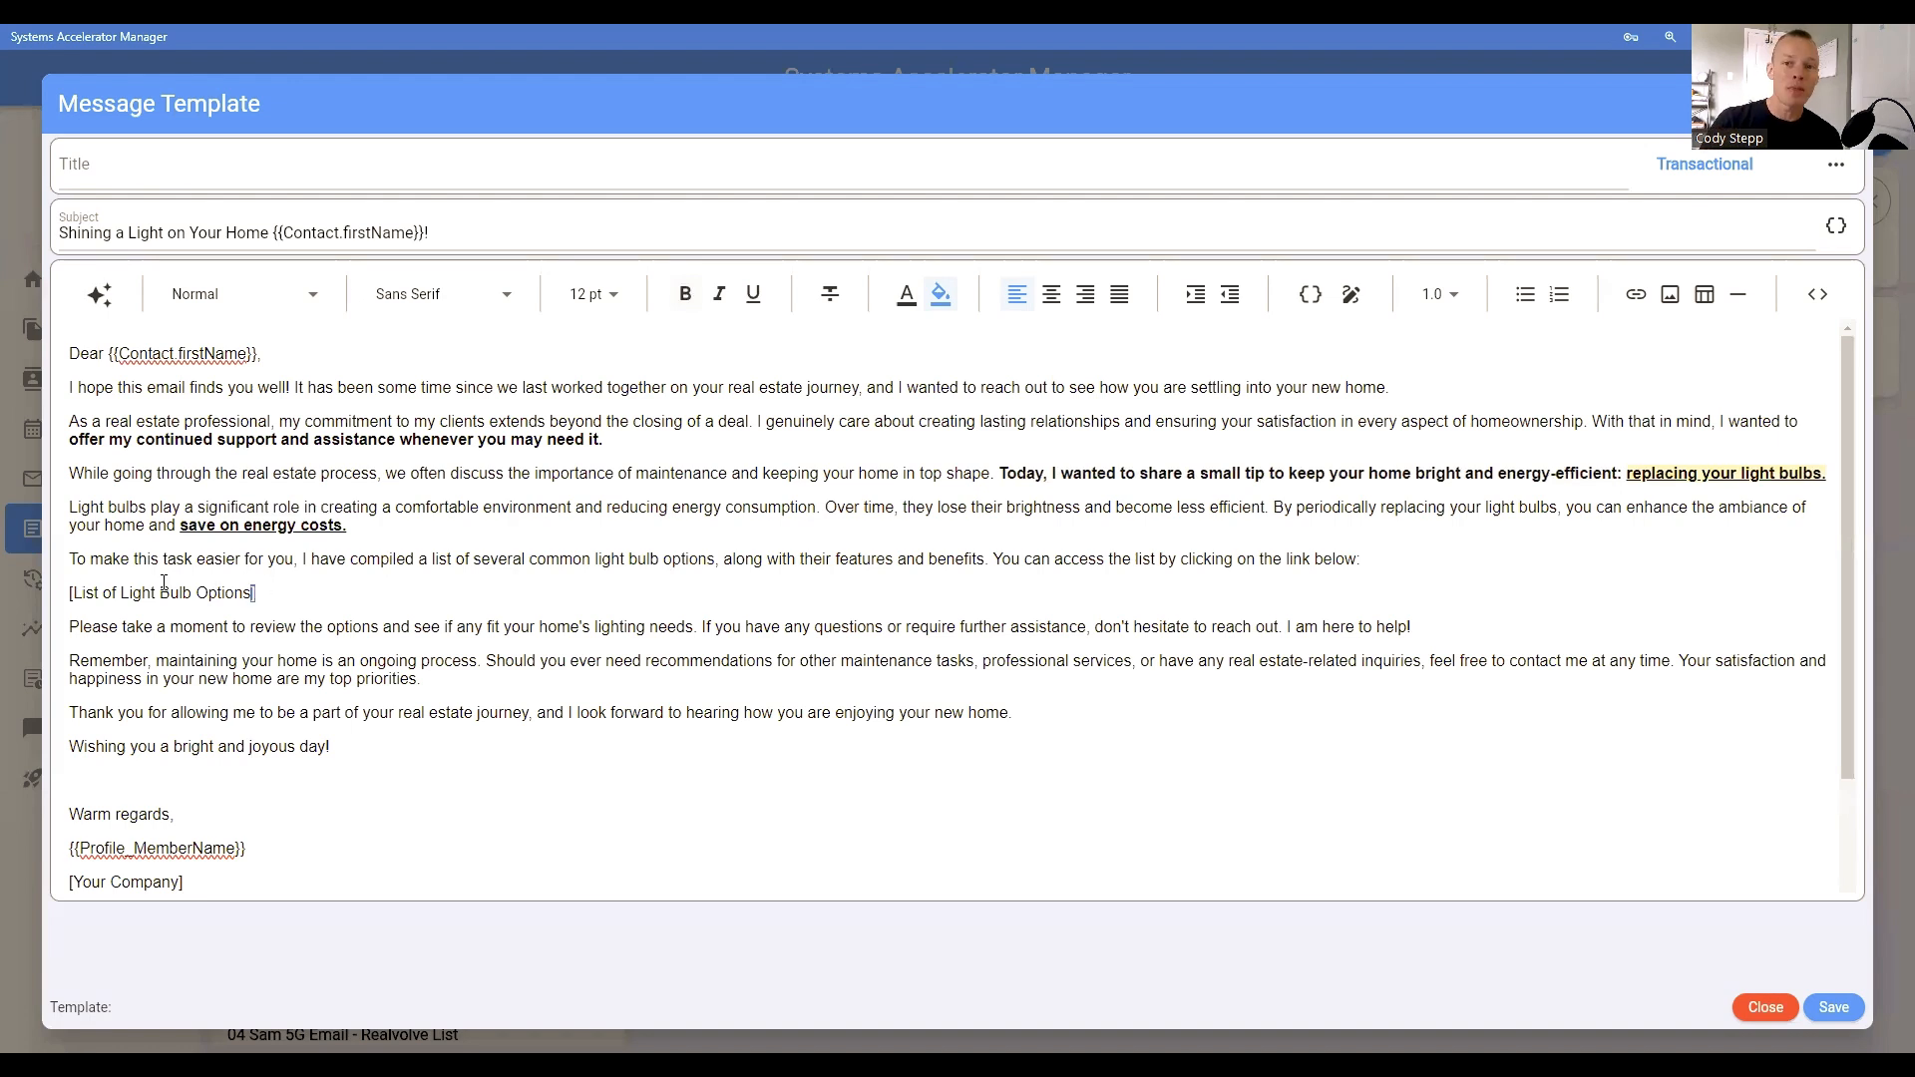
drag(254, 594, 32, 593)
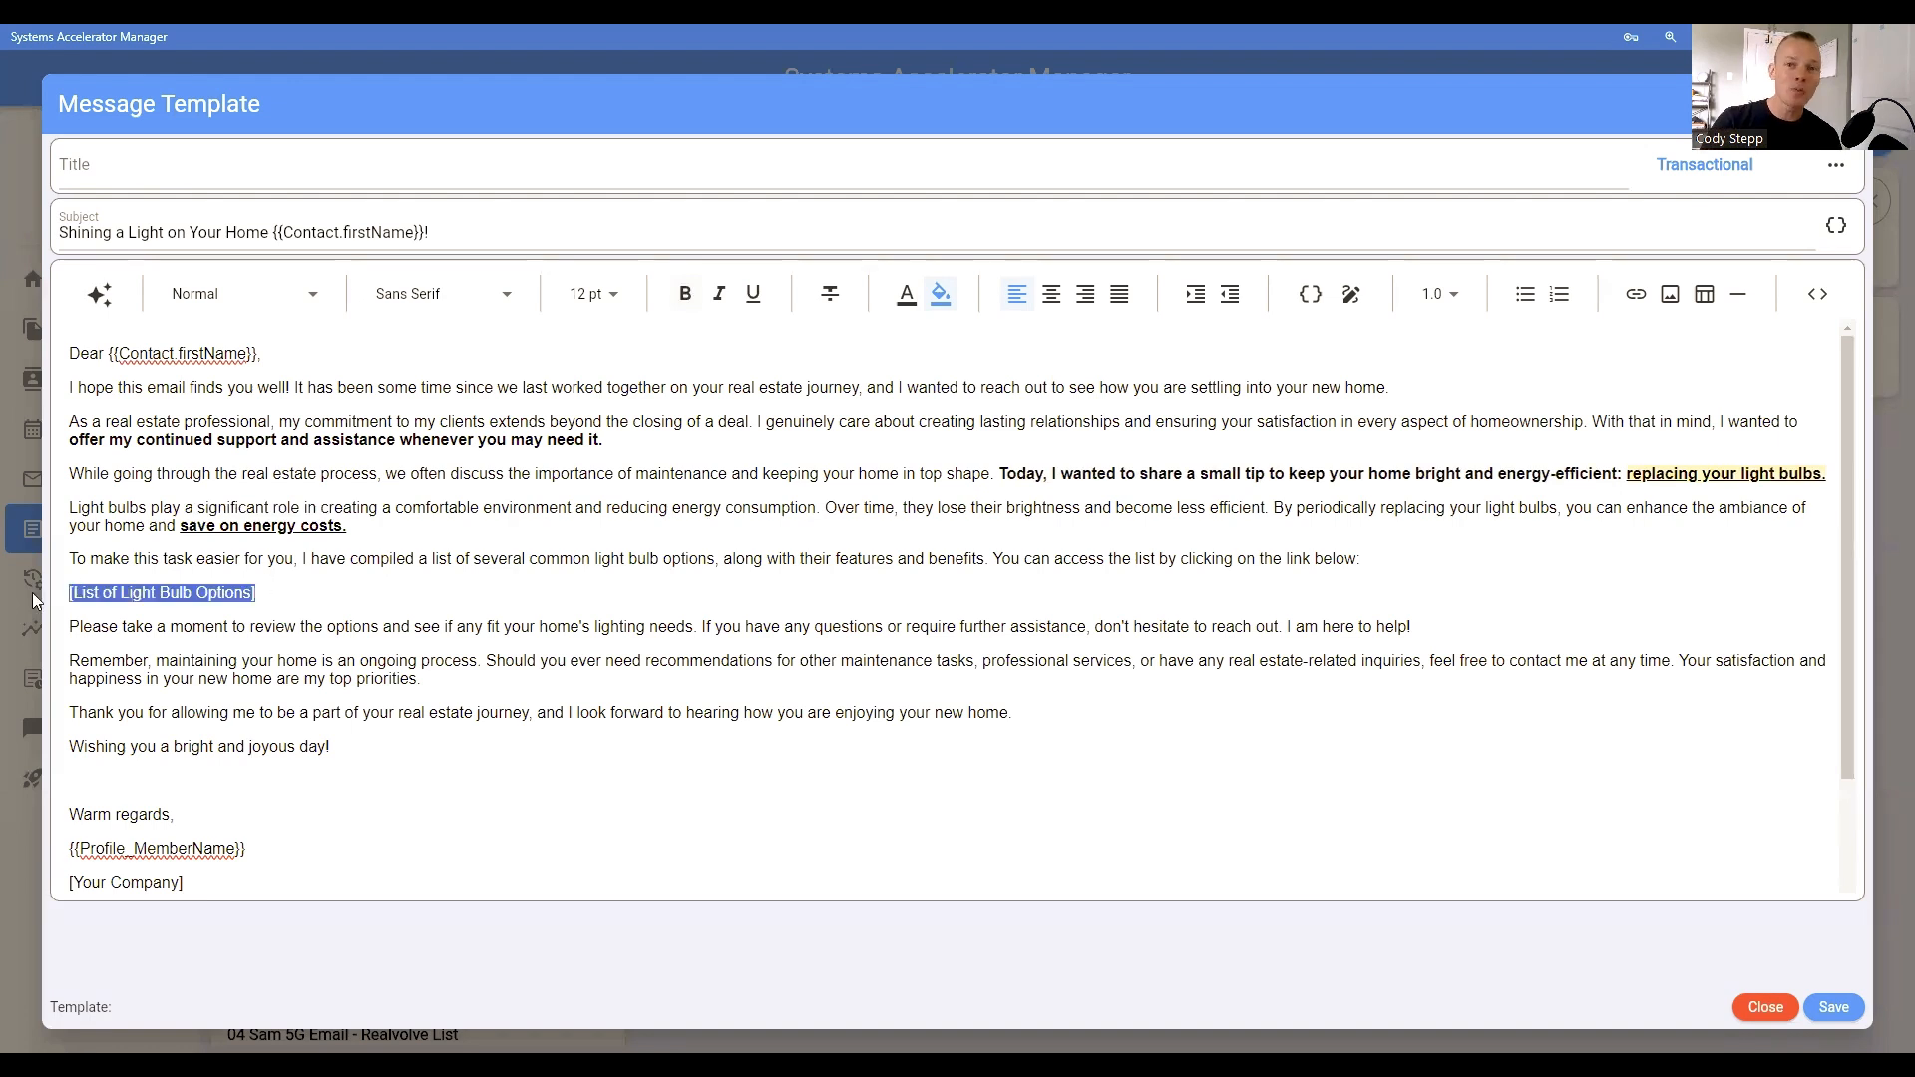
click(942, 304)
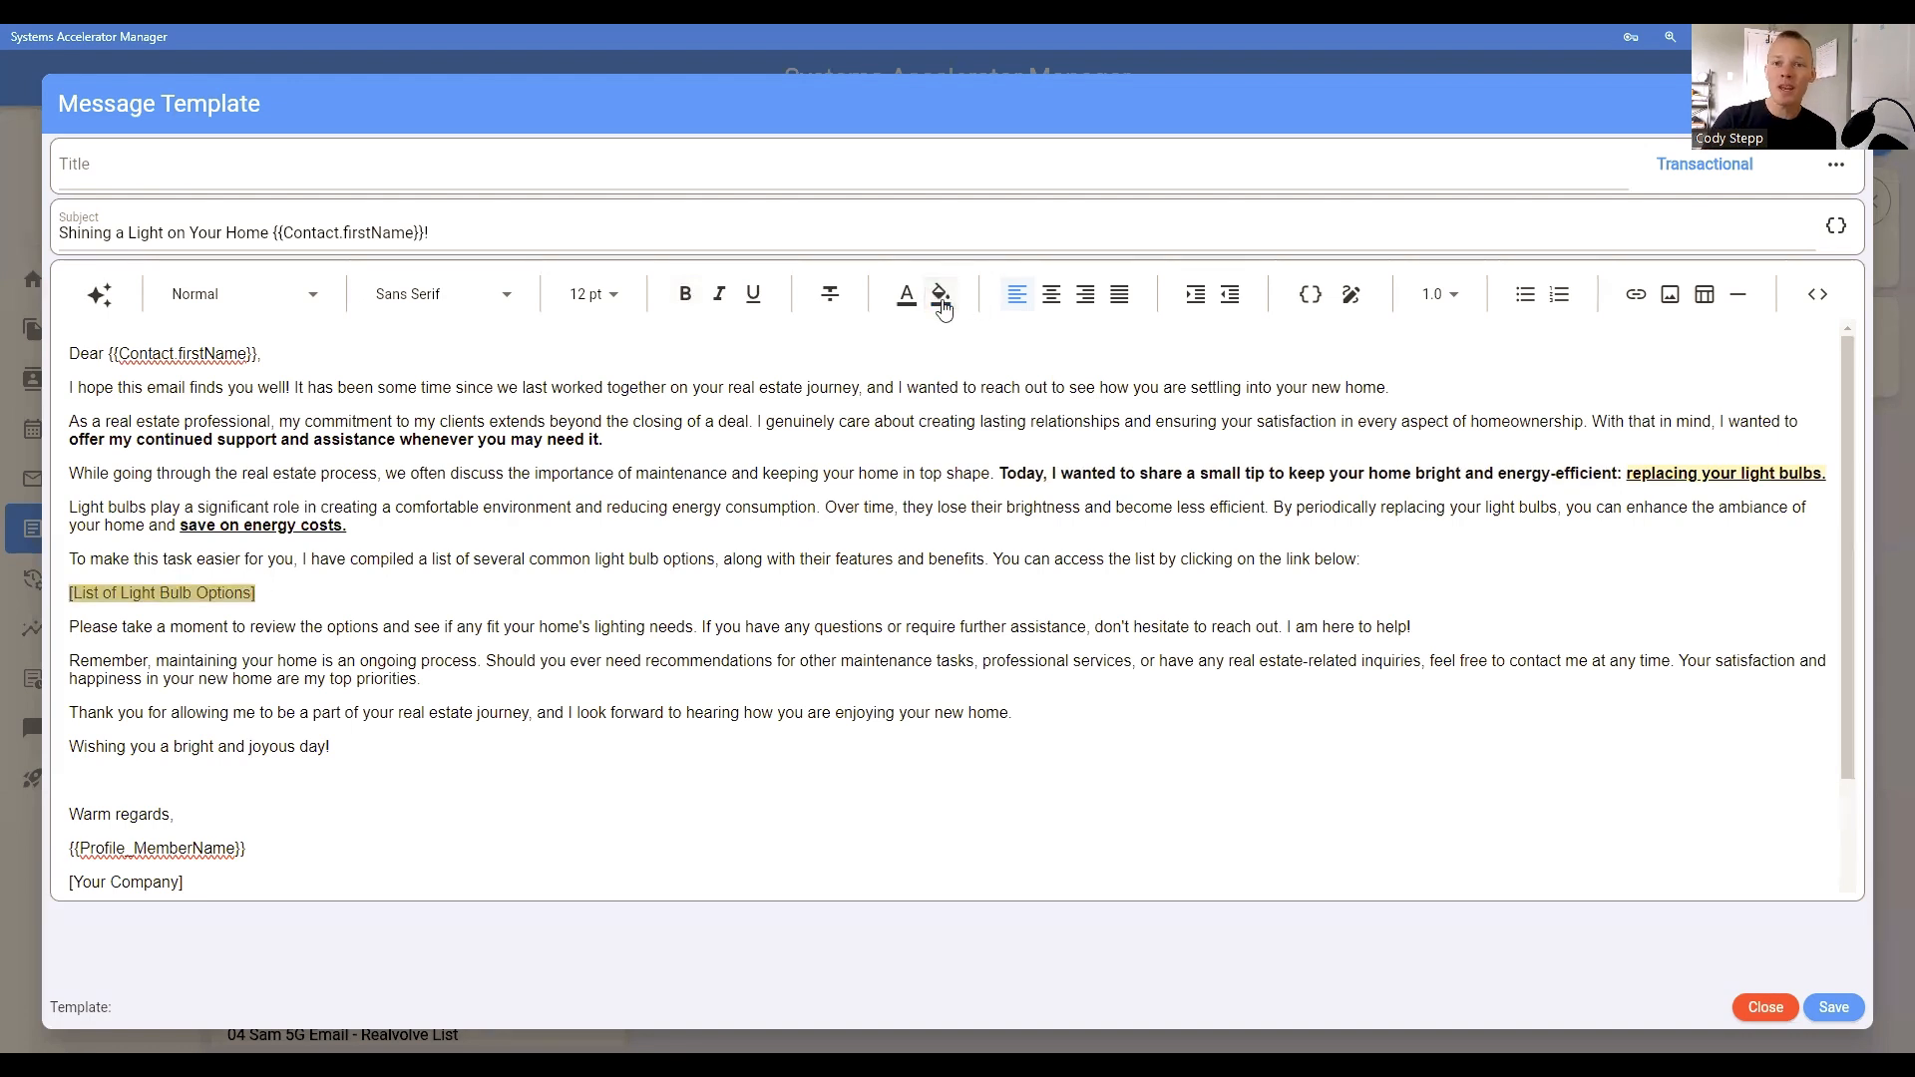
click(943, 301)
click(598, 518)
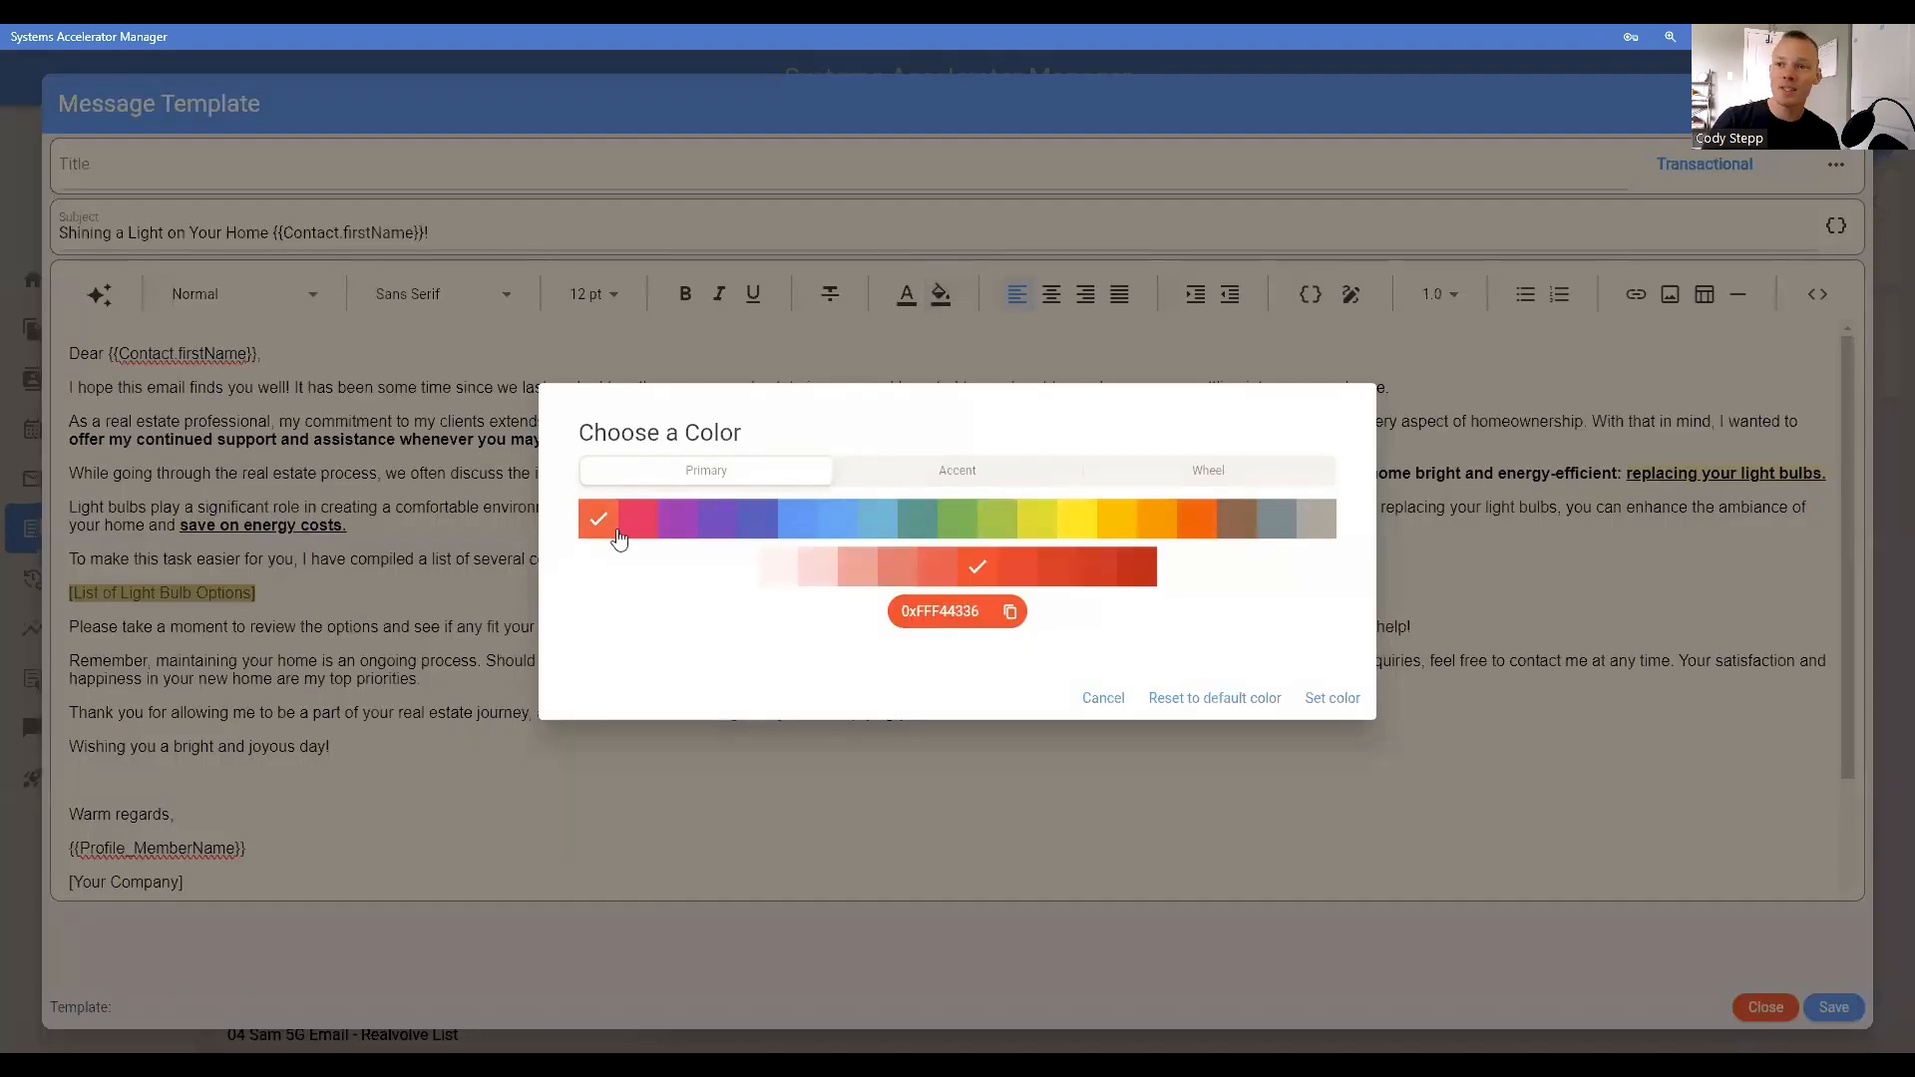
click(1332, 700)
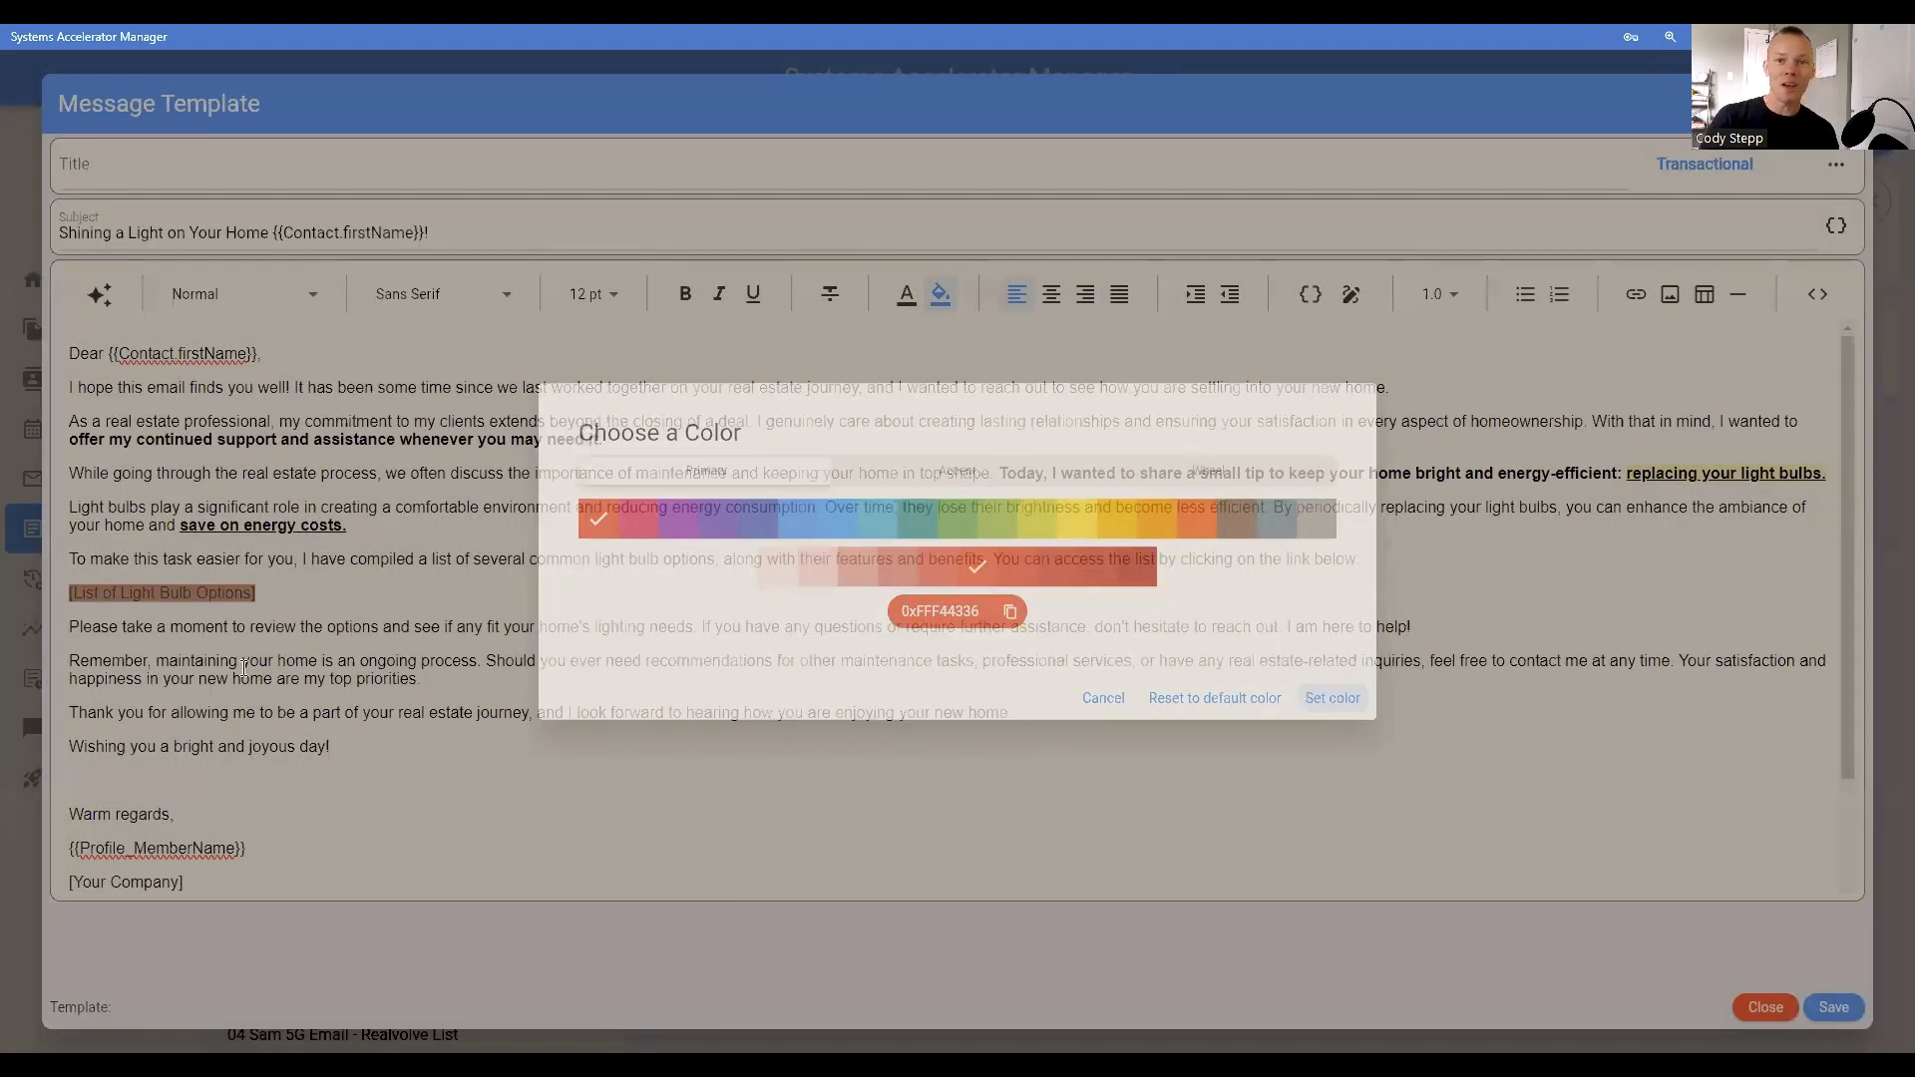
click(256, 645)
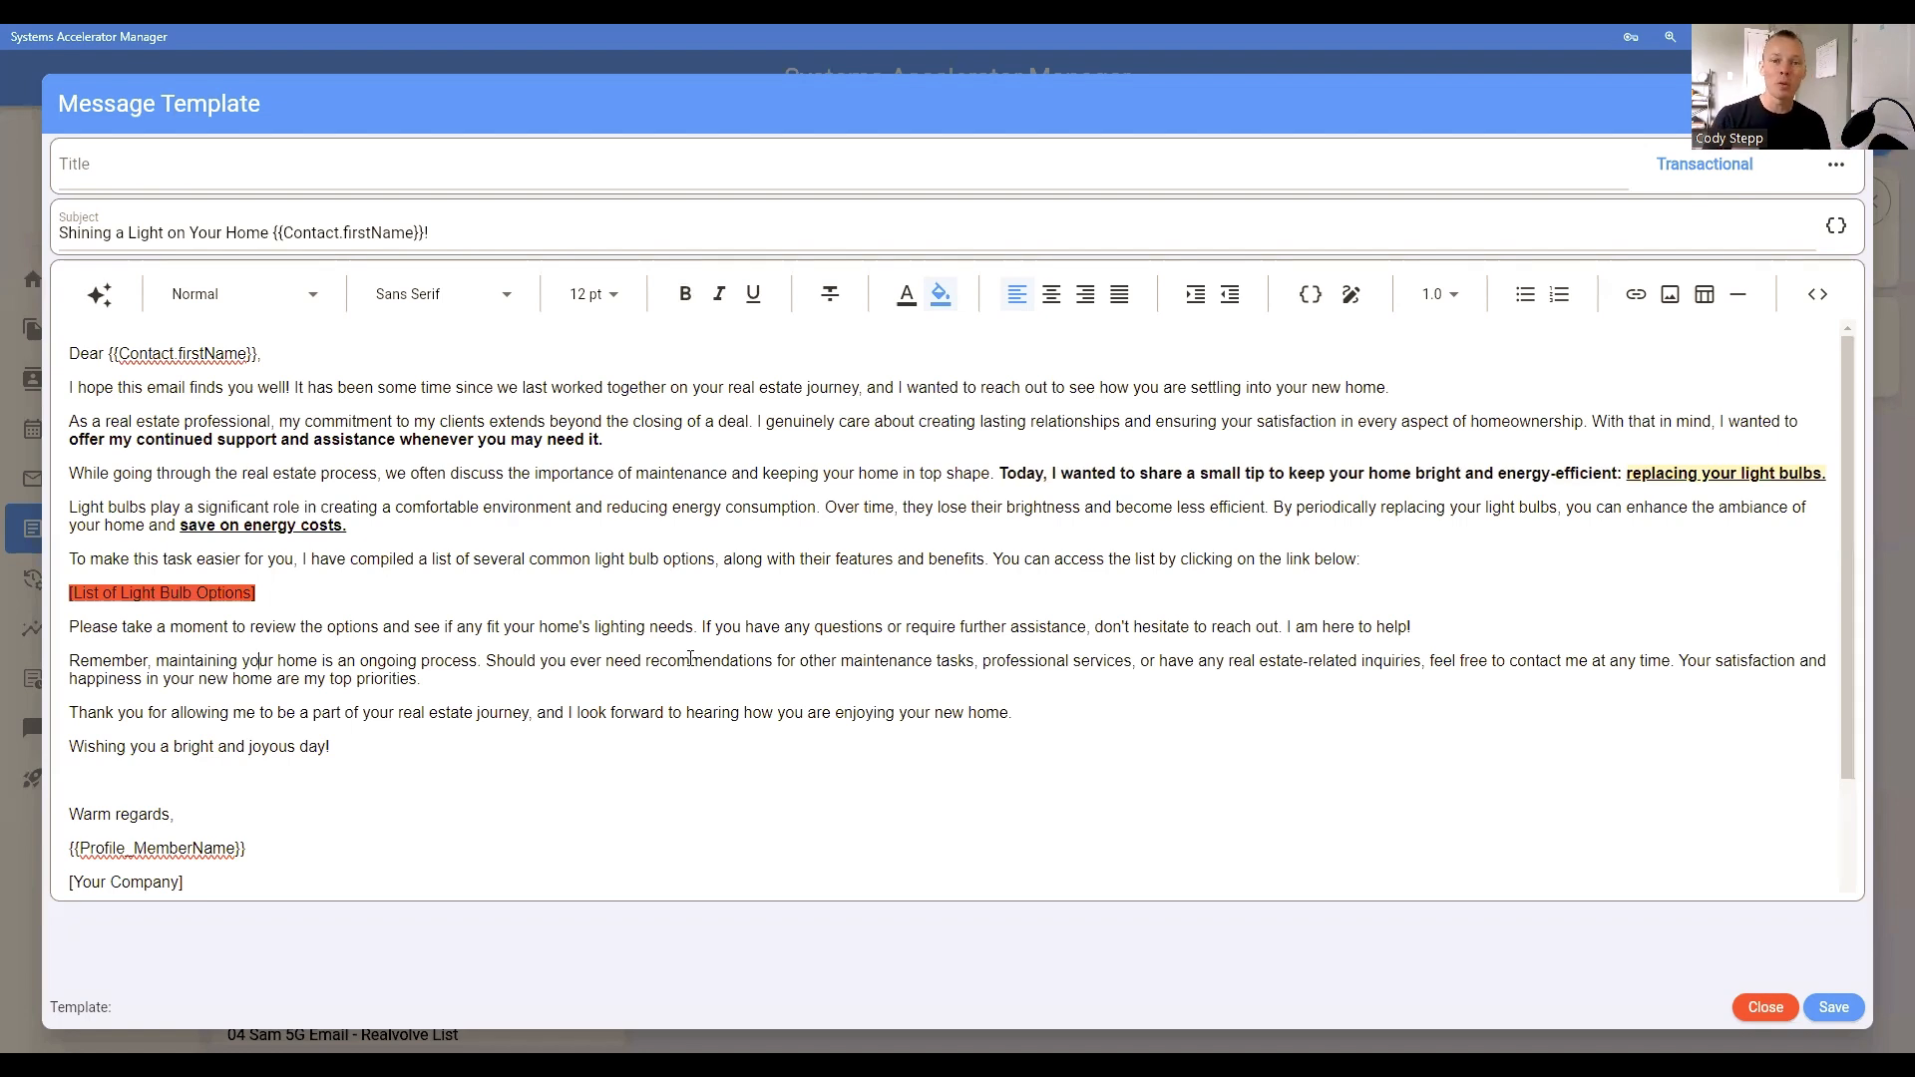
Step: Review the wording of the email's closing paragraphs, from "Please take a moment" through the thank-you line and the sign-off placeholders
drag(70, 624, 701, 626)
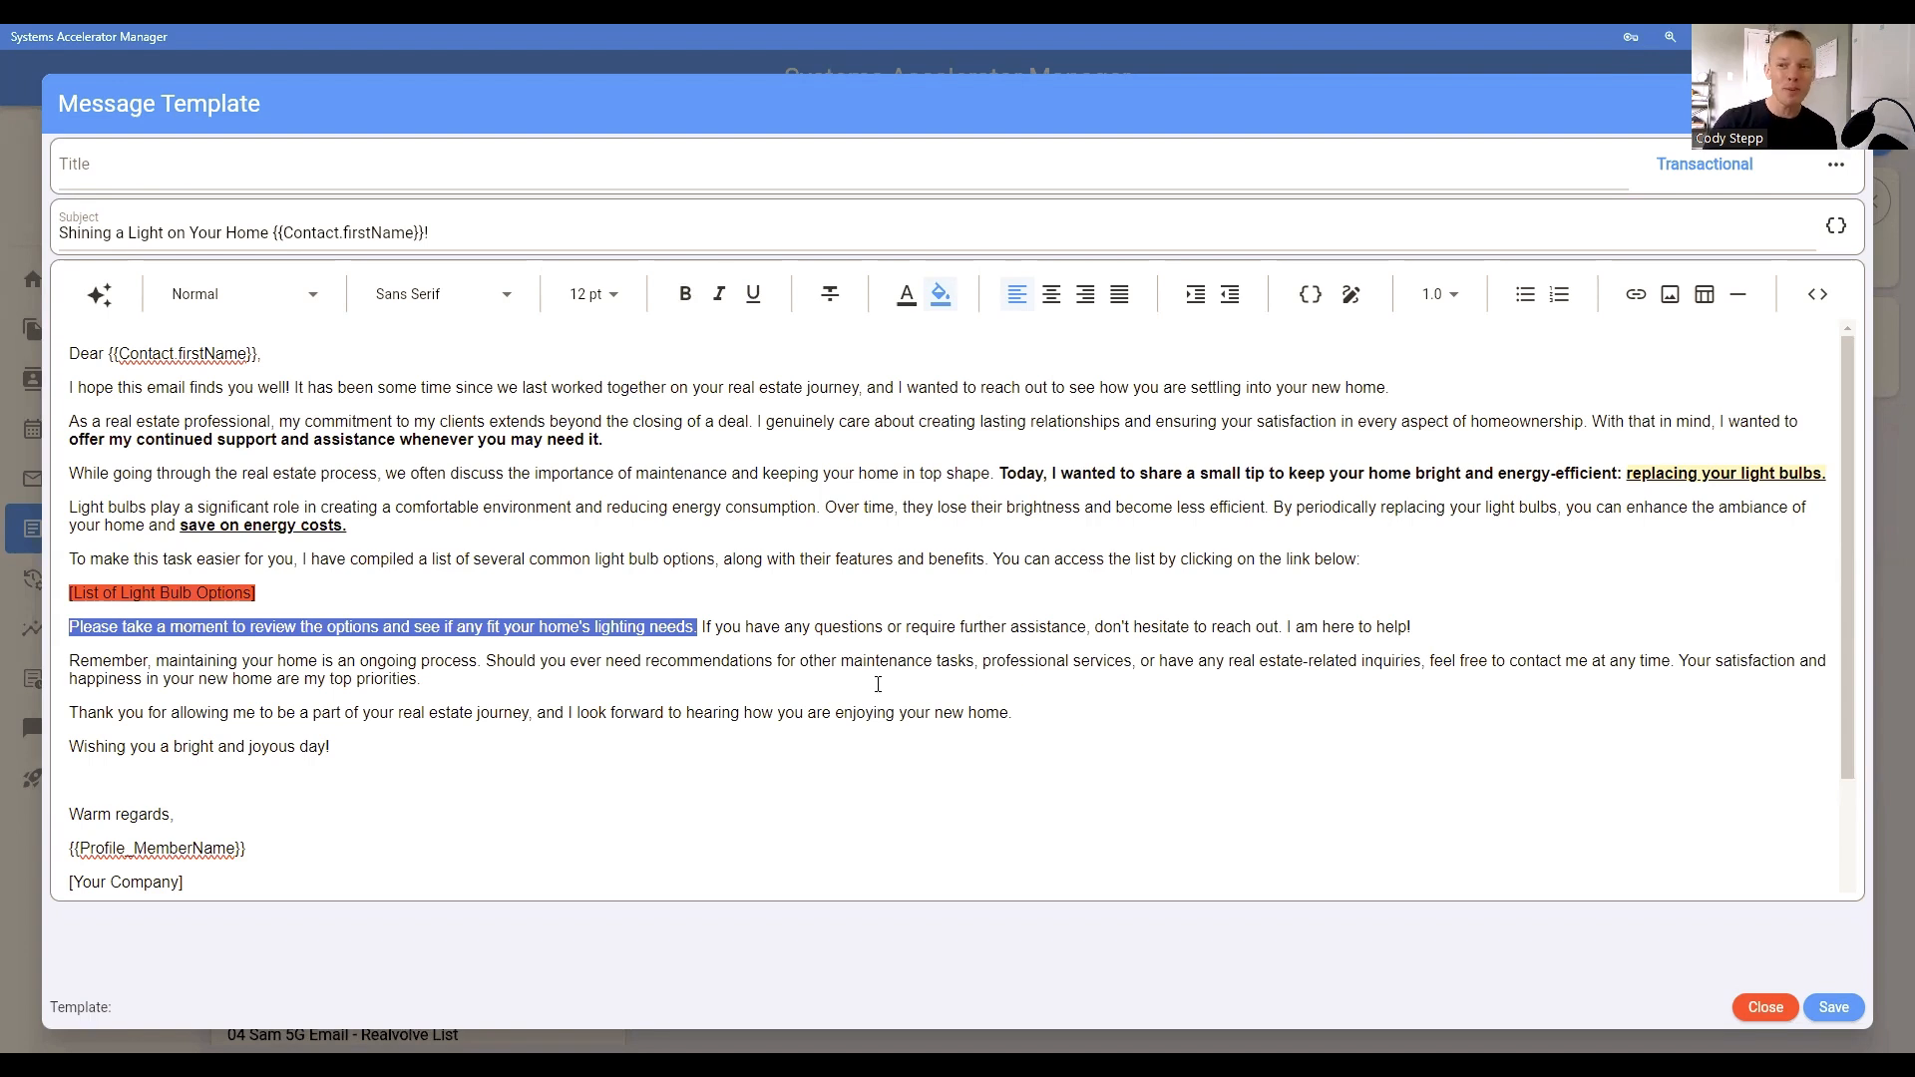
click(810, 635)
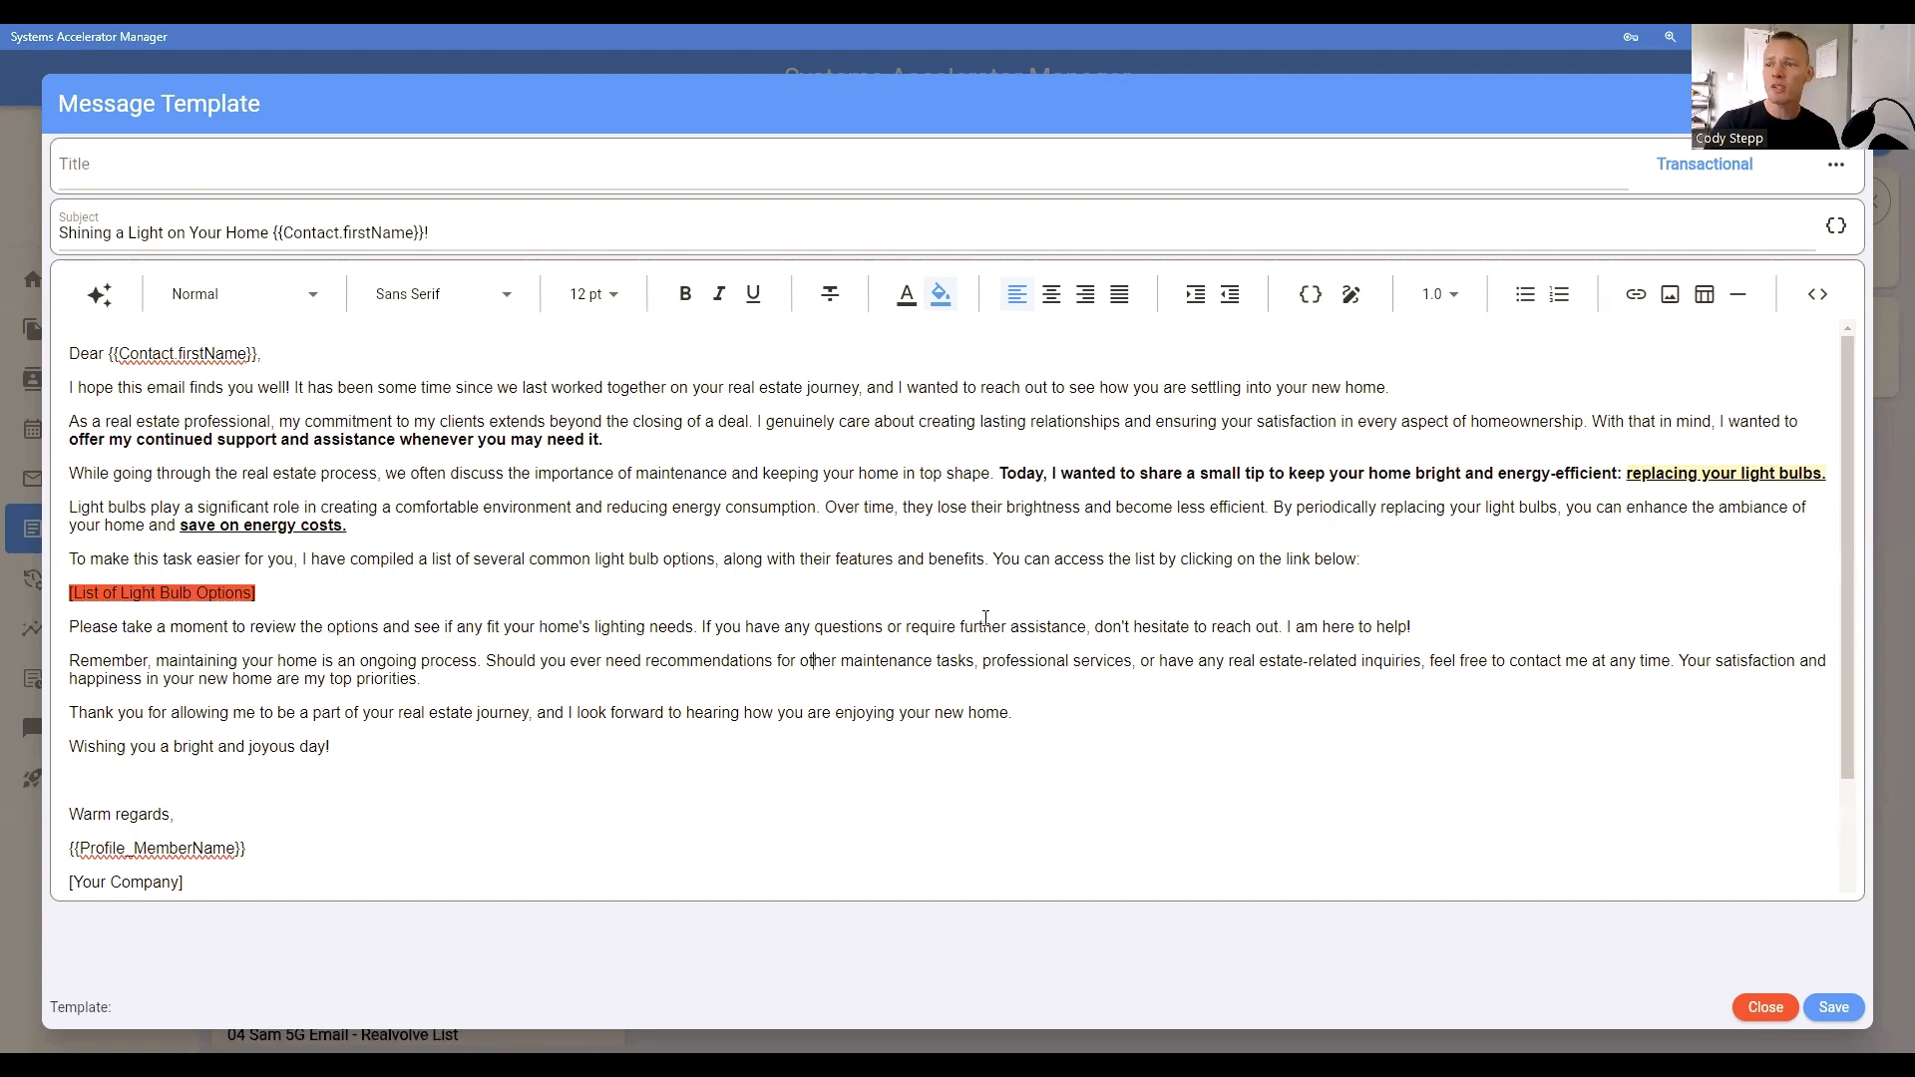
drag(1096, 625, 1426, 629)
click(1426, 629)
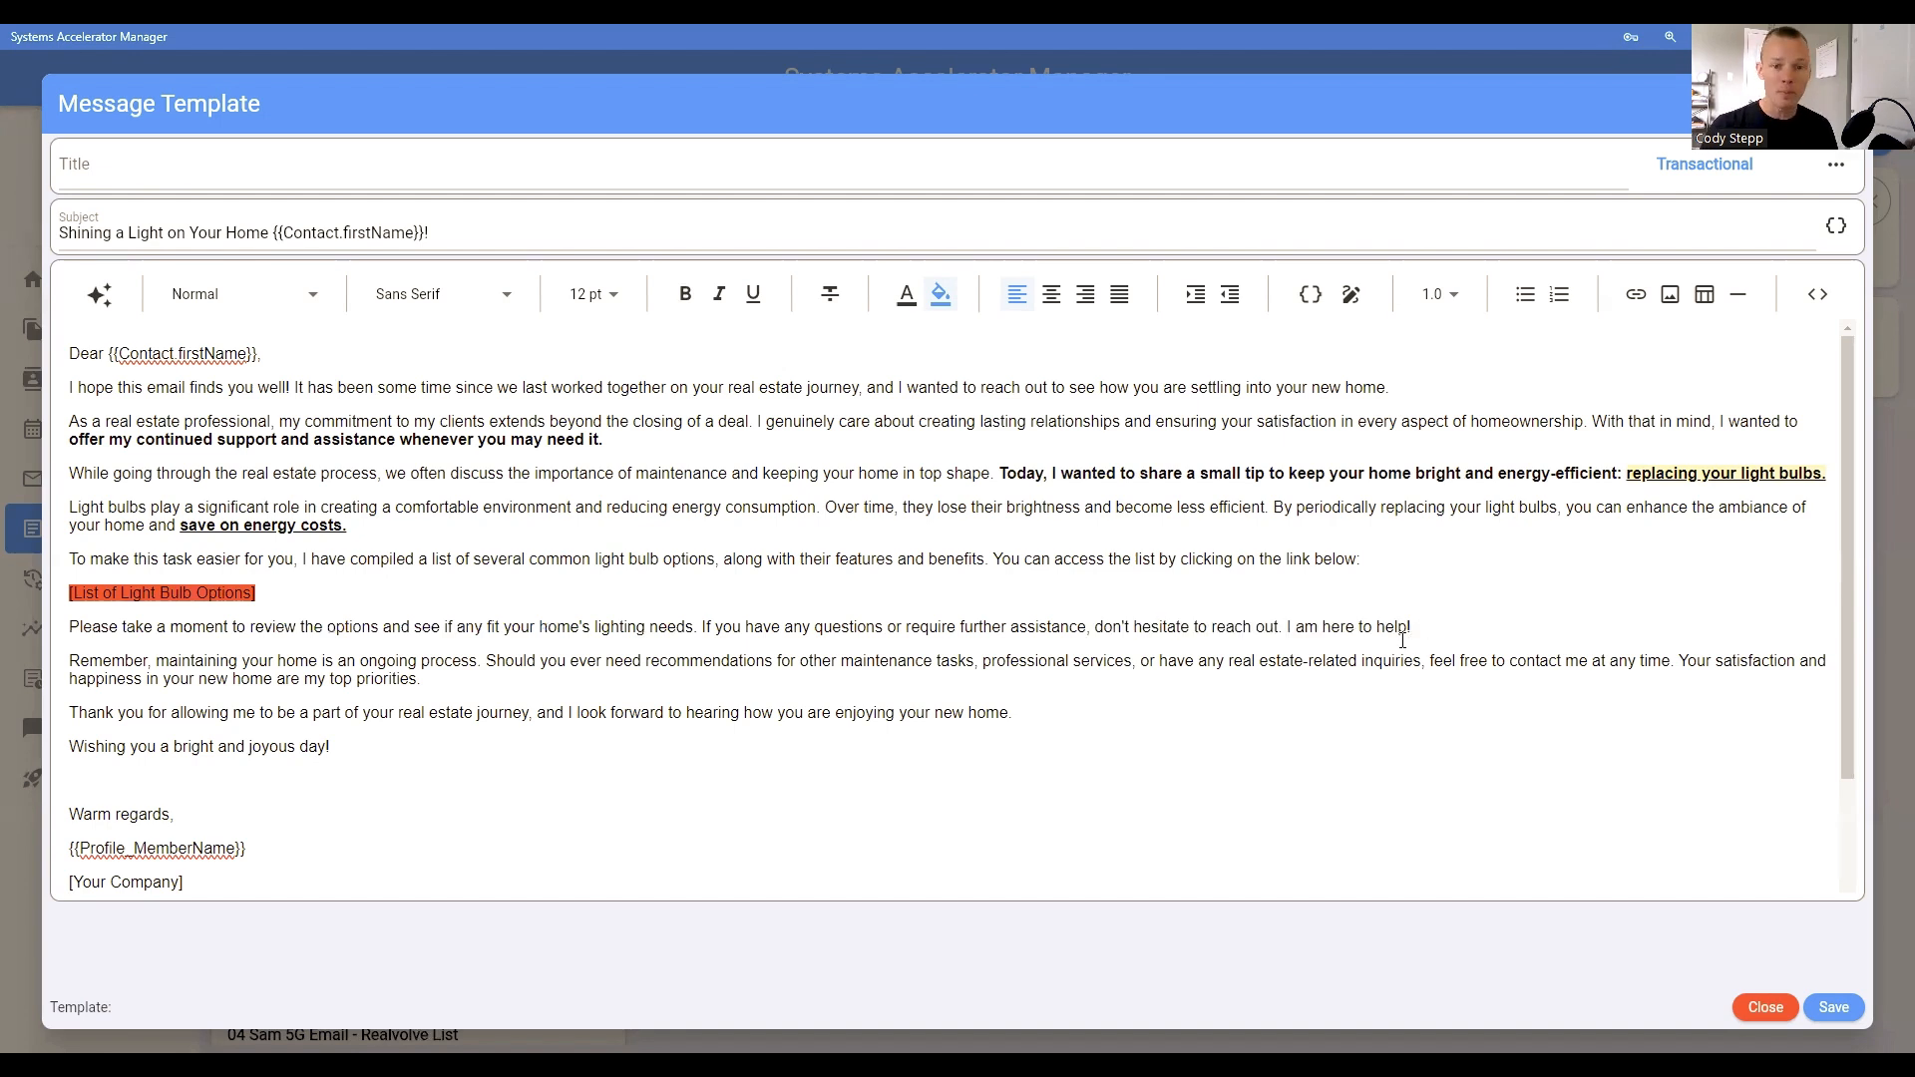
drag(702, 625, 1413, 614)
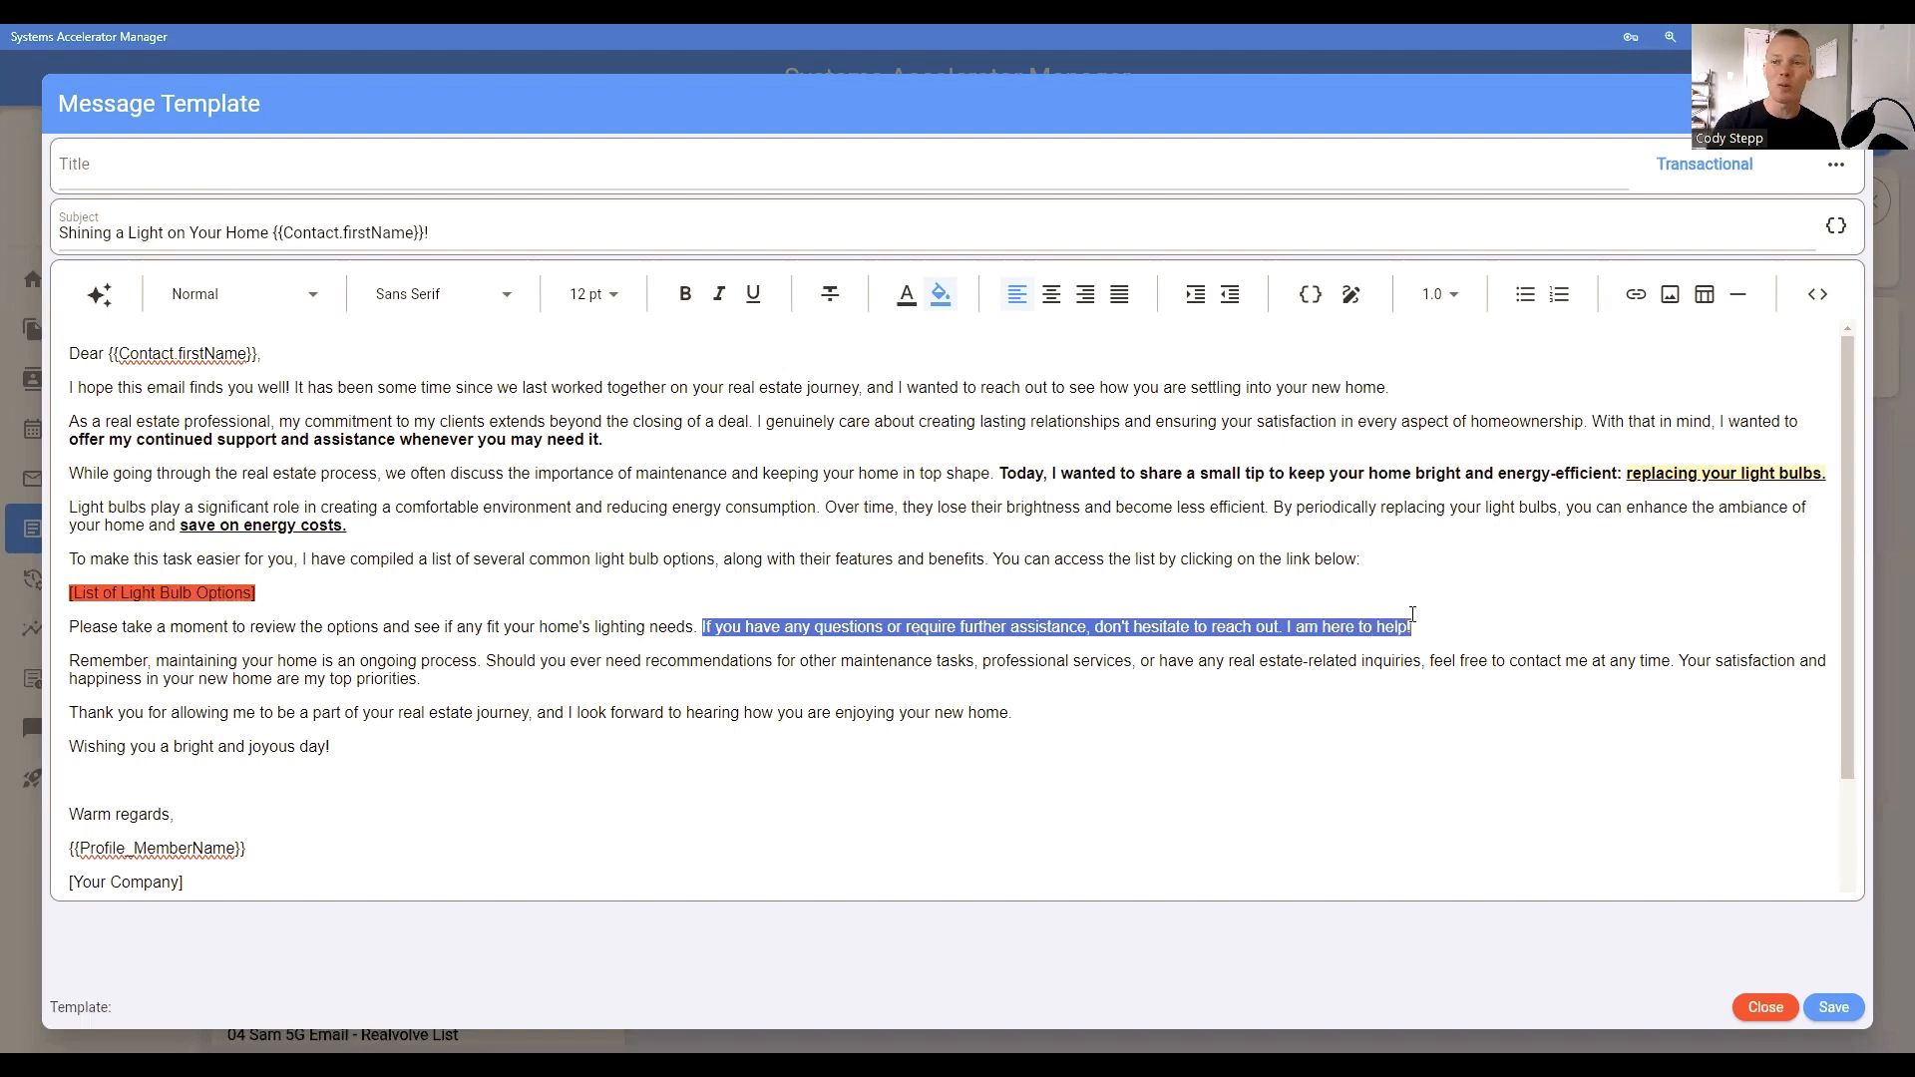
drag(76, 659, 485, 662)
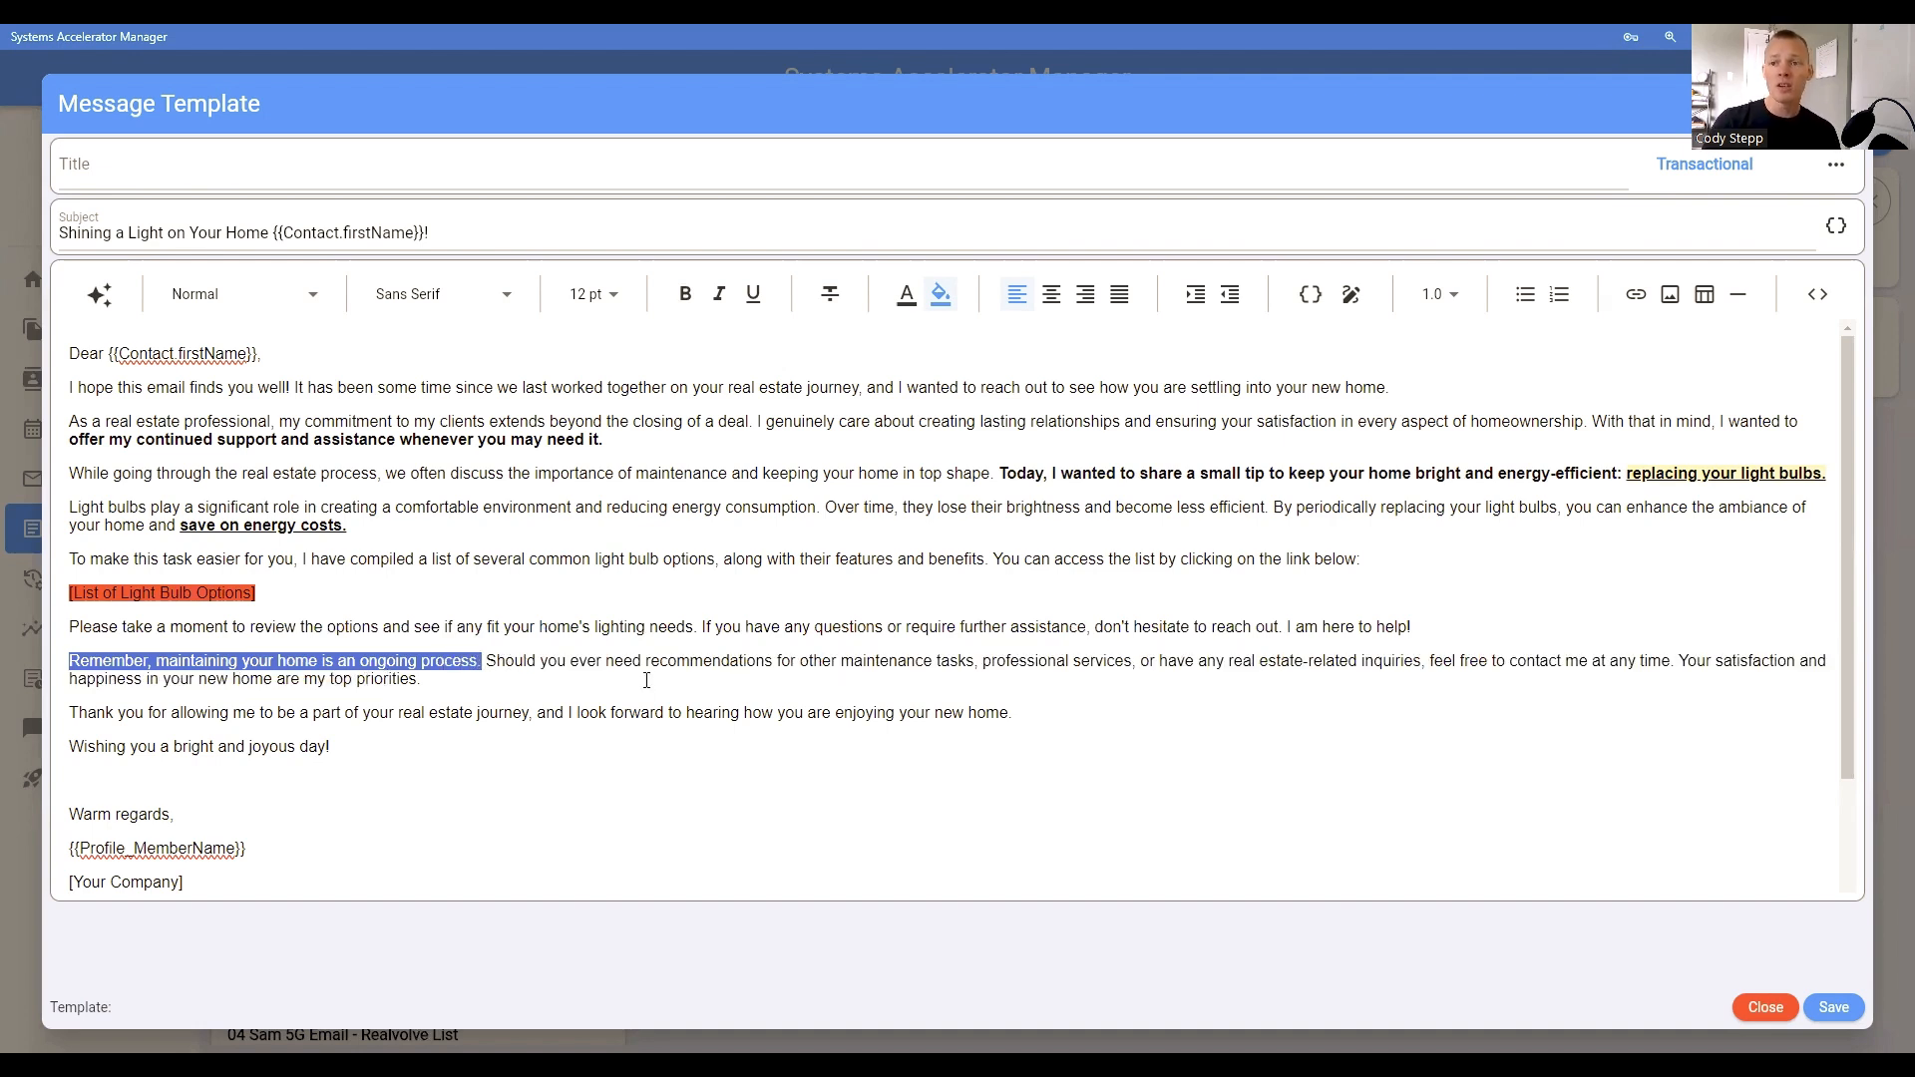
click(483, 662)
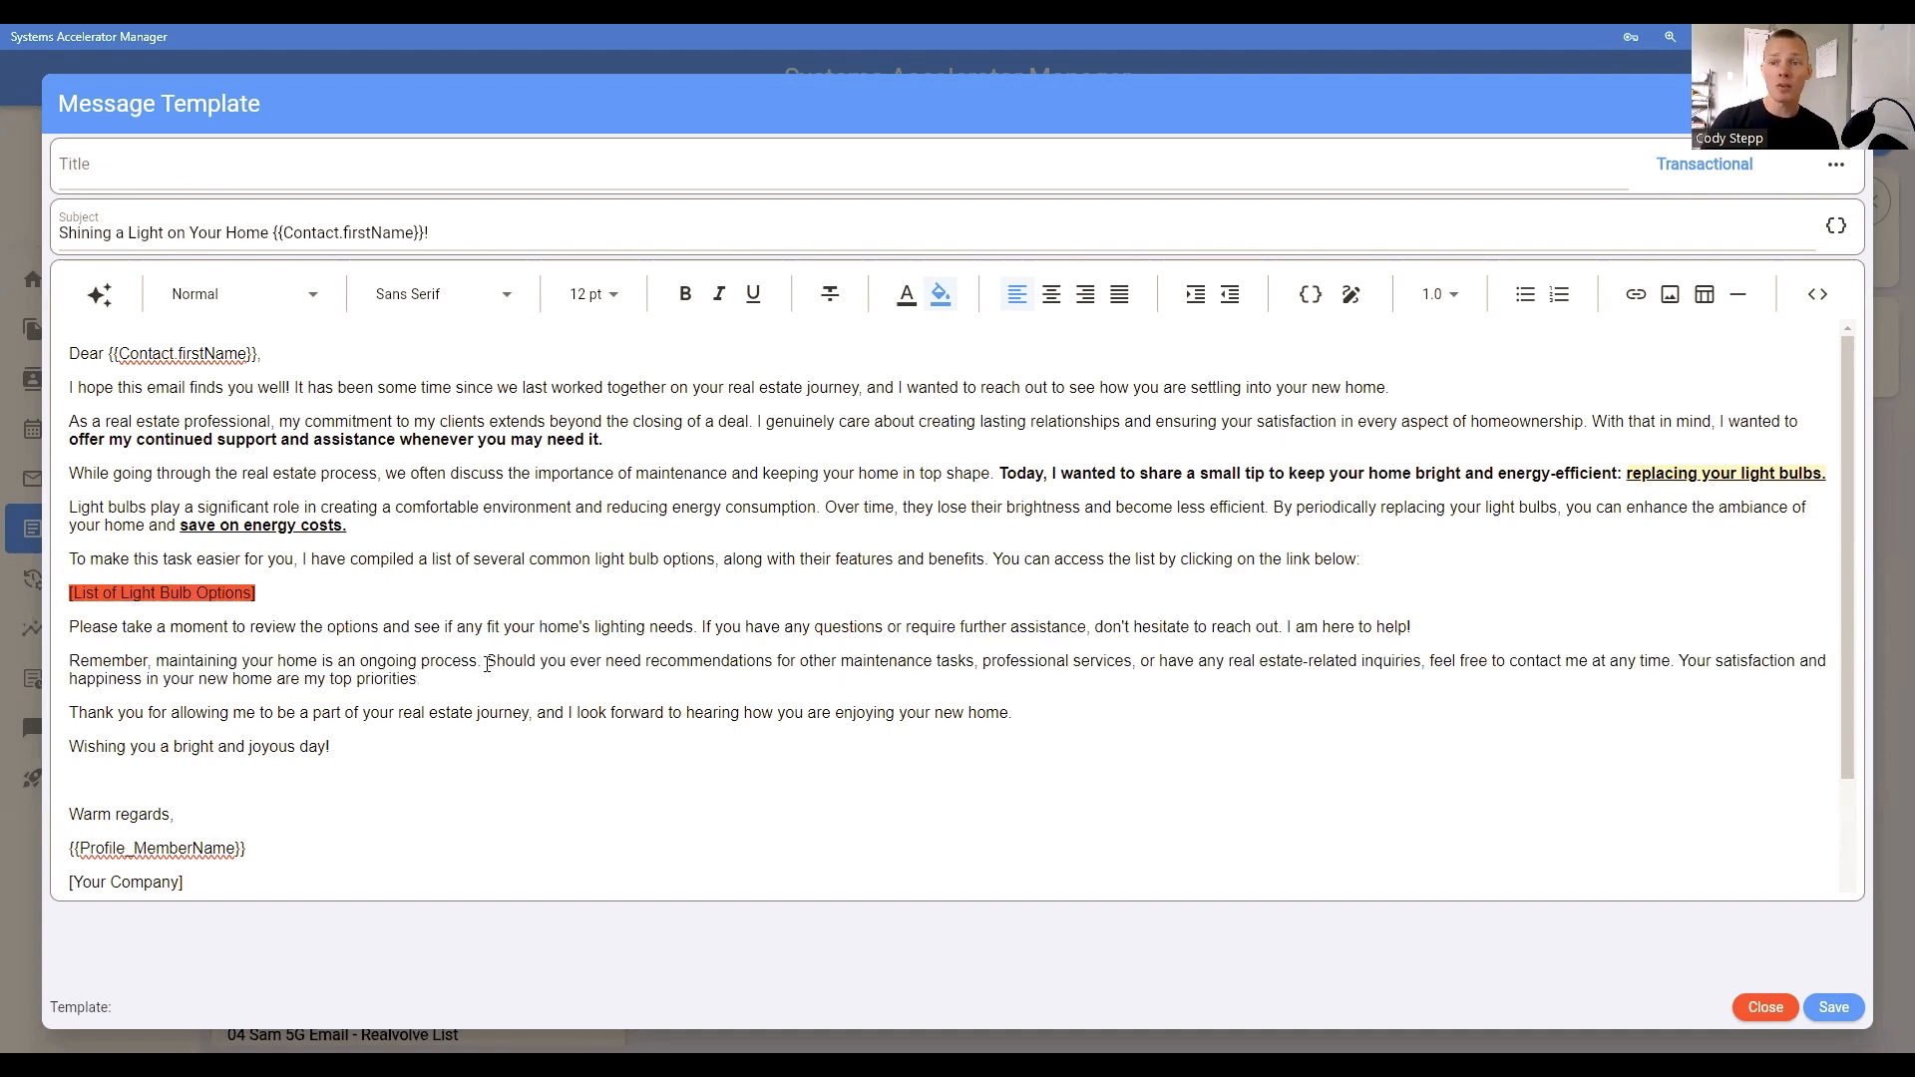
drag(489, 661, 1673, 659)
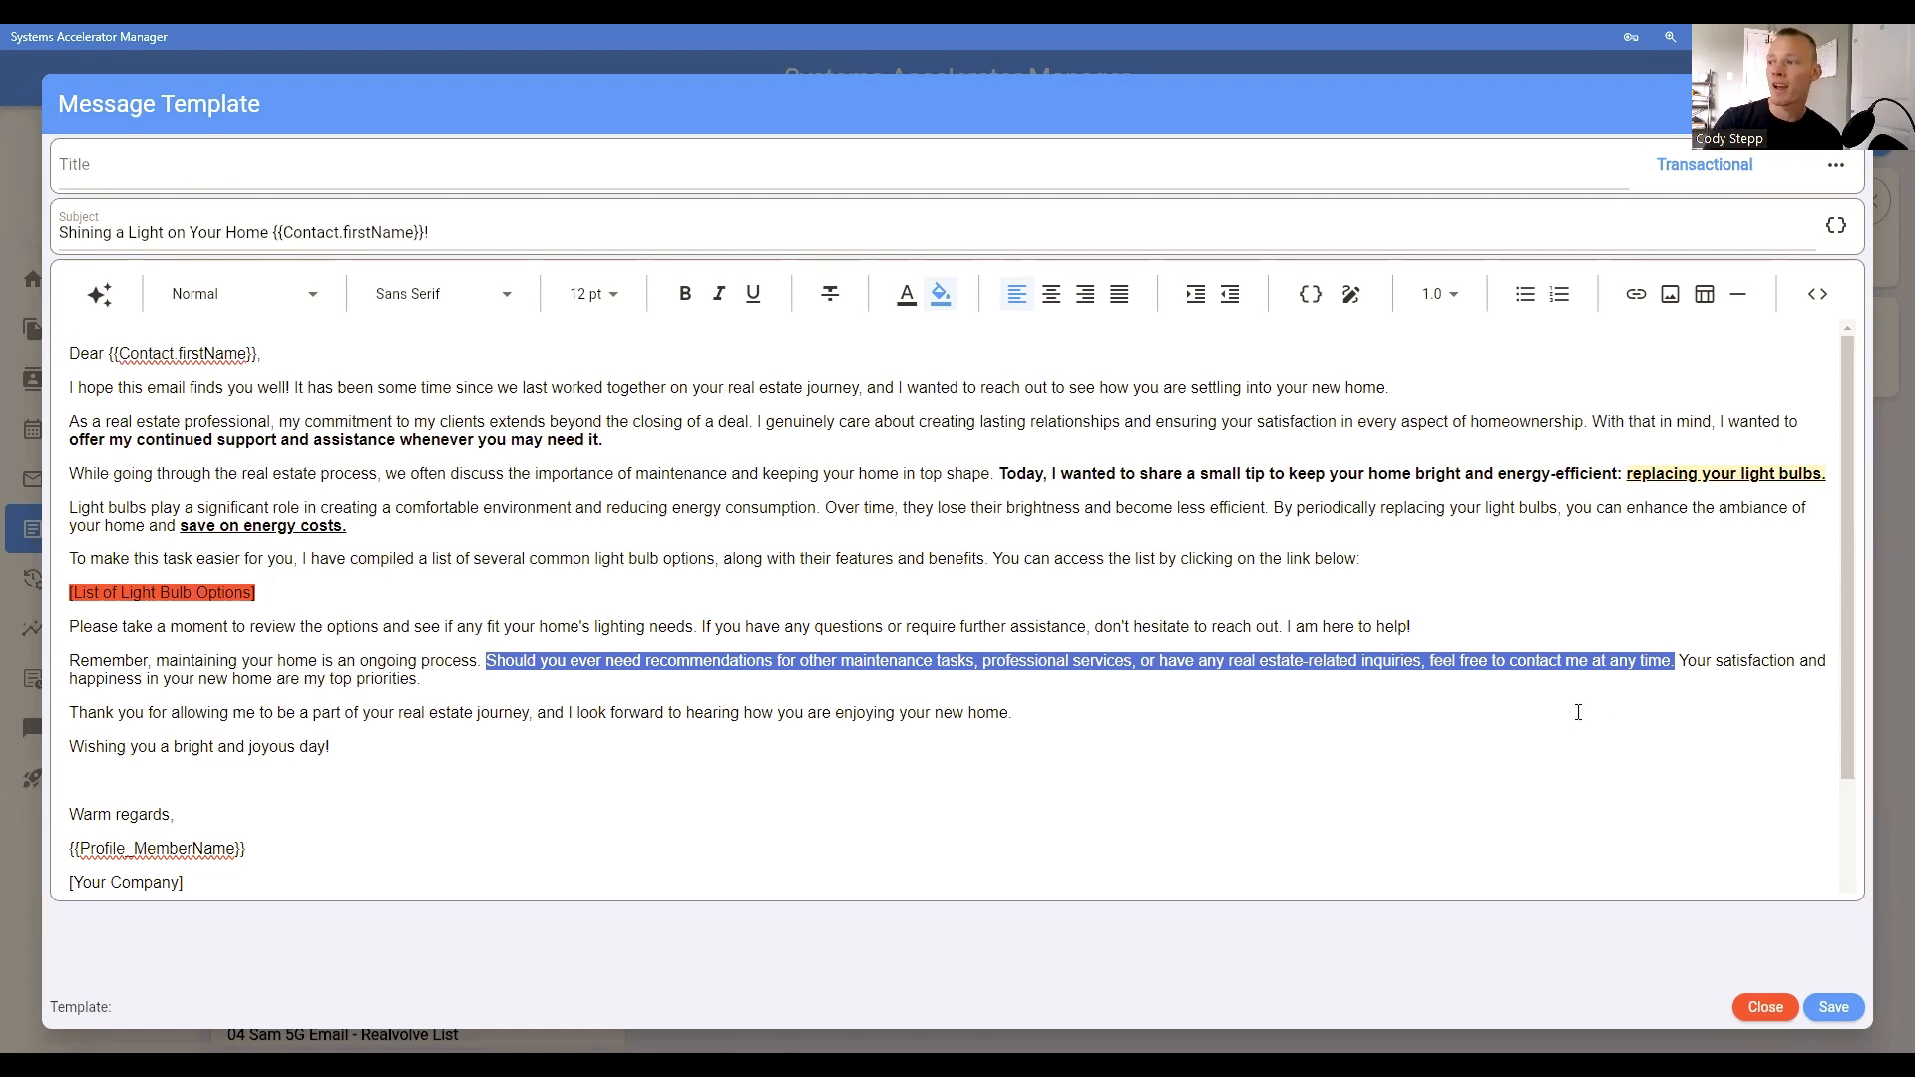
click(1685, 662)
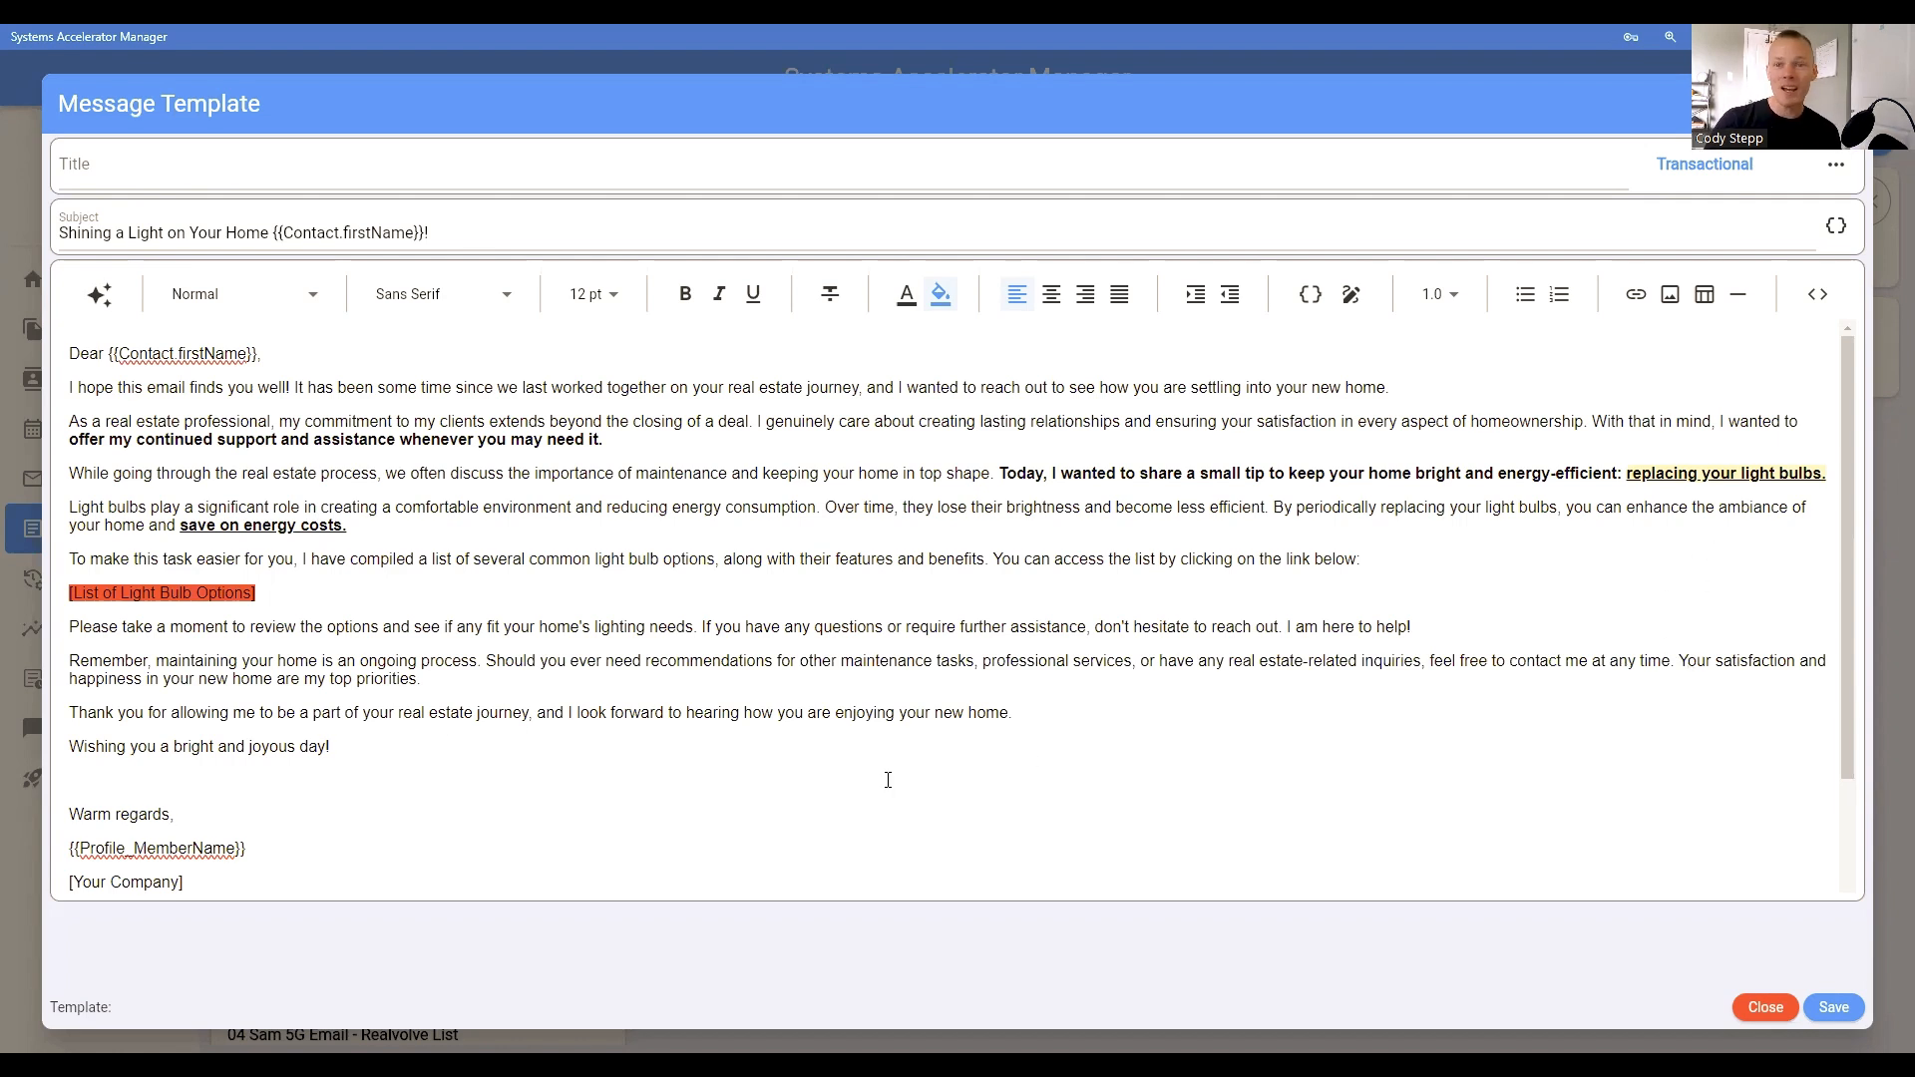
drag(157, 679, 415, 679)
click(222, 713)
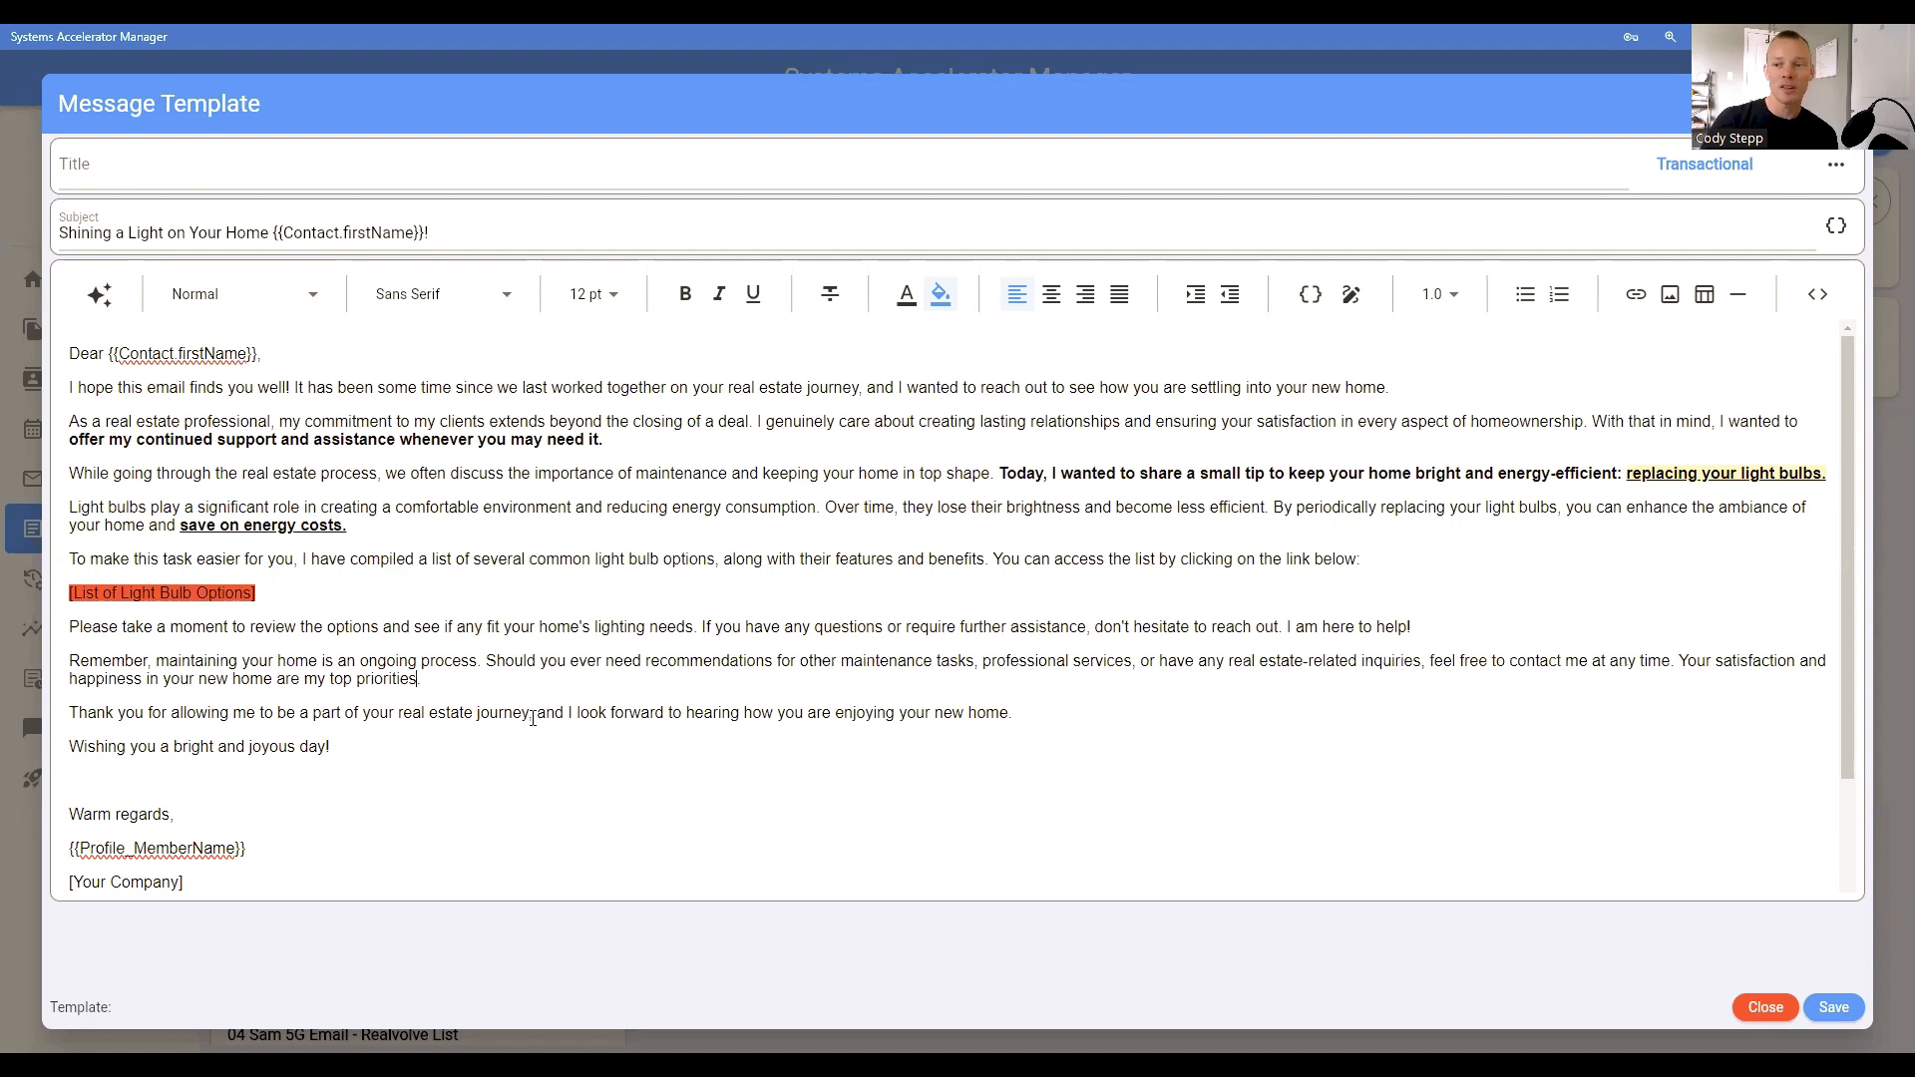
drag(533, 717, 1008, 716)
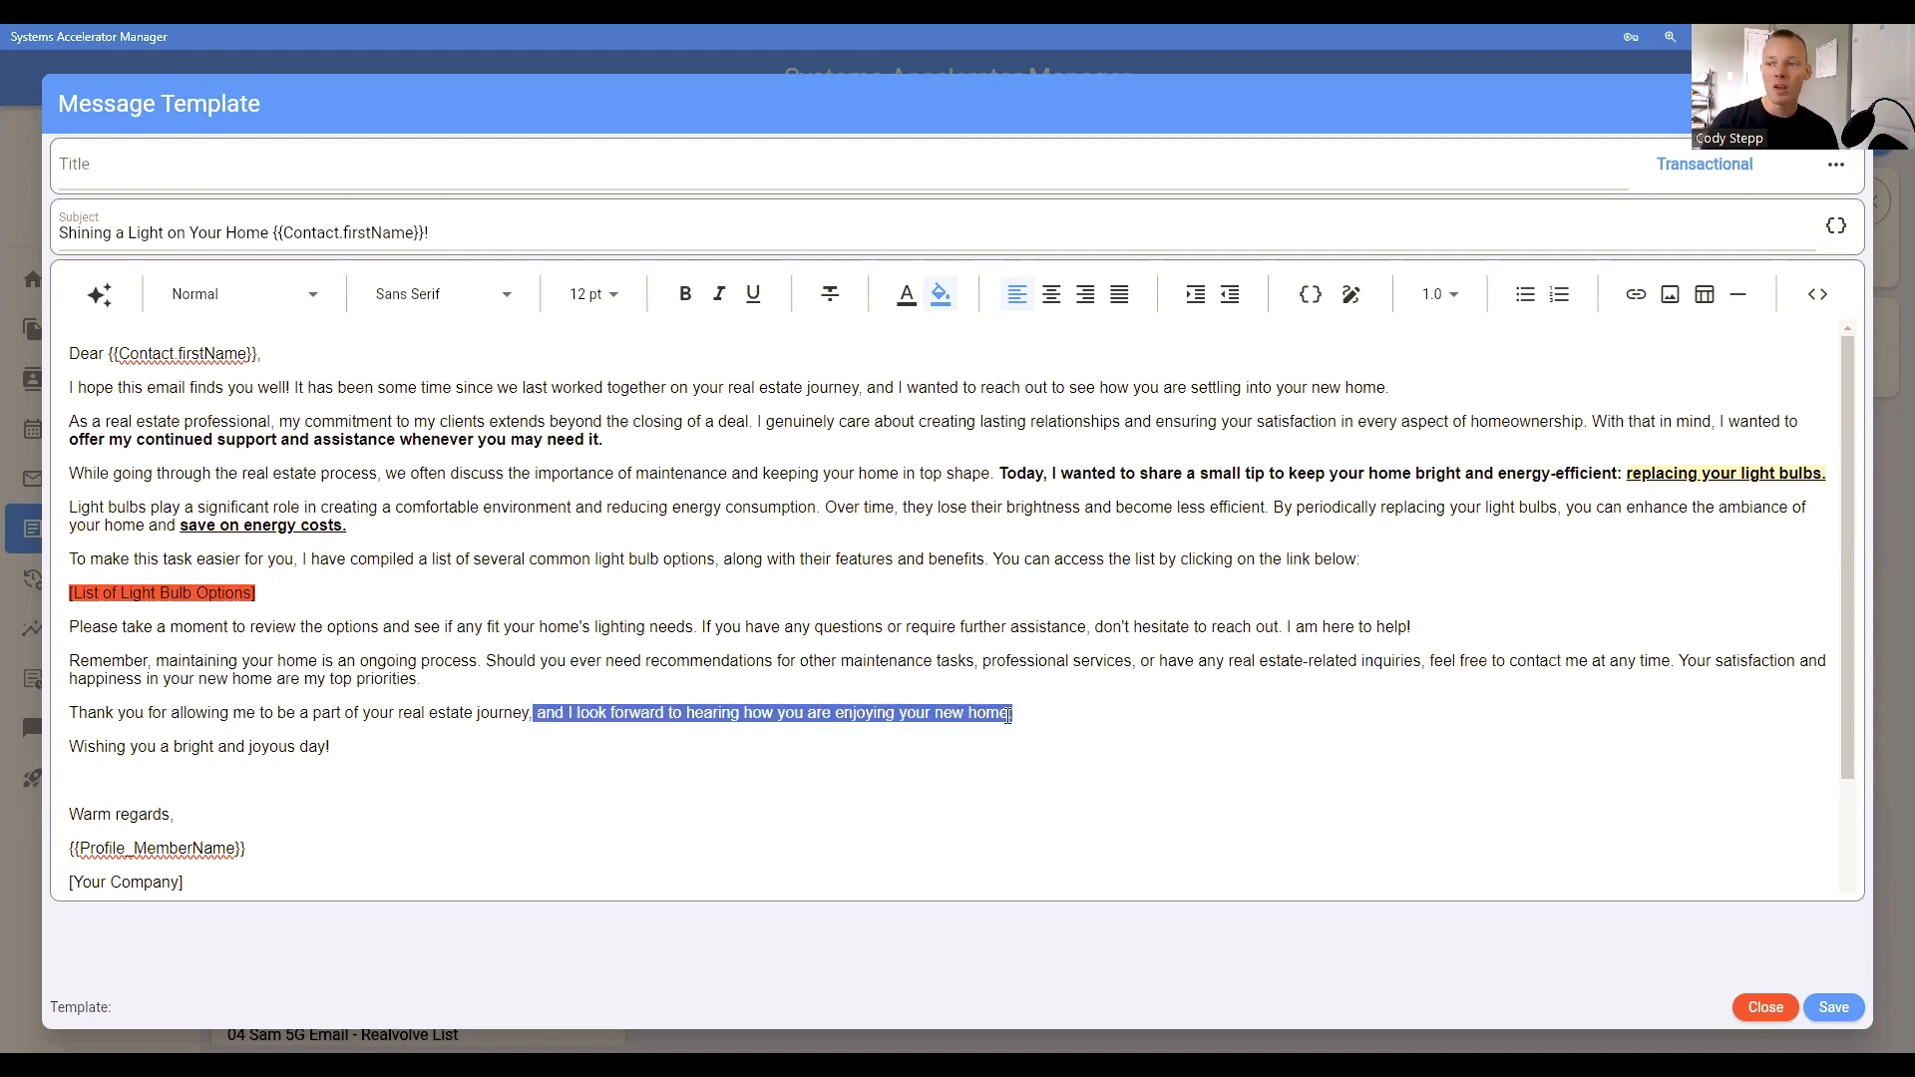
click(969, 716)
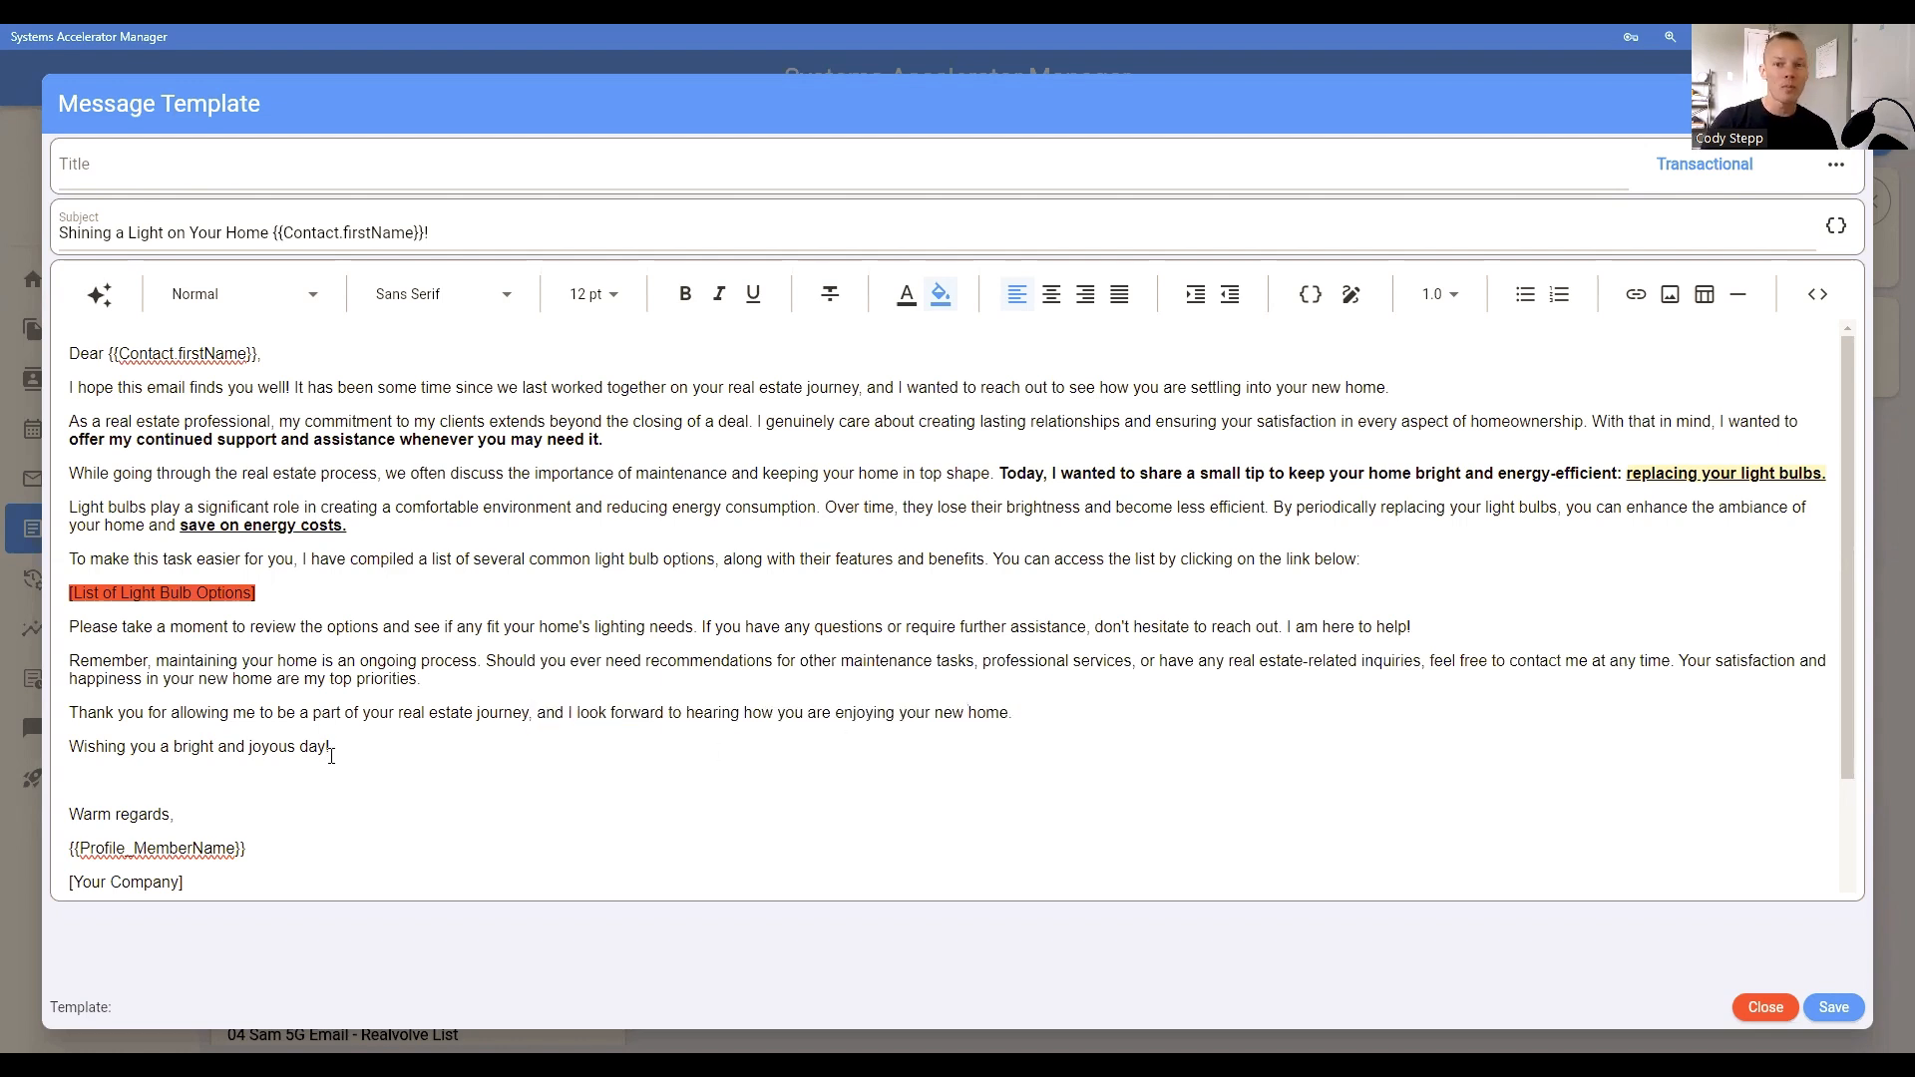
scroll(399, 734, down, 2)
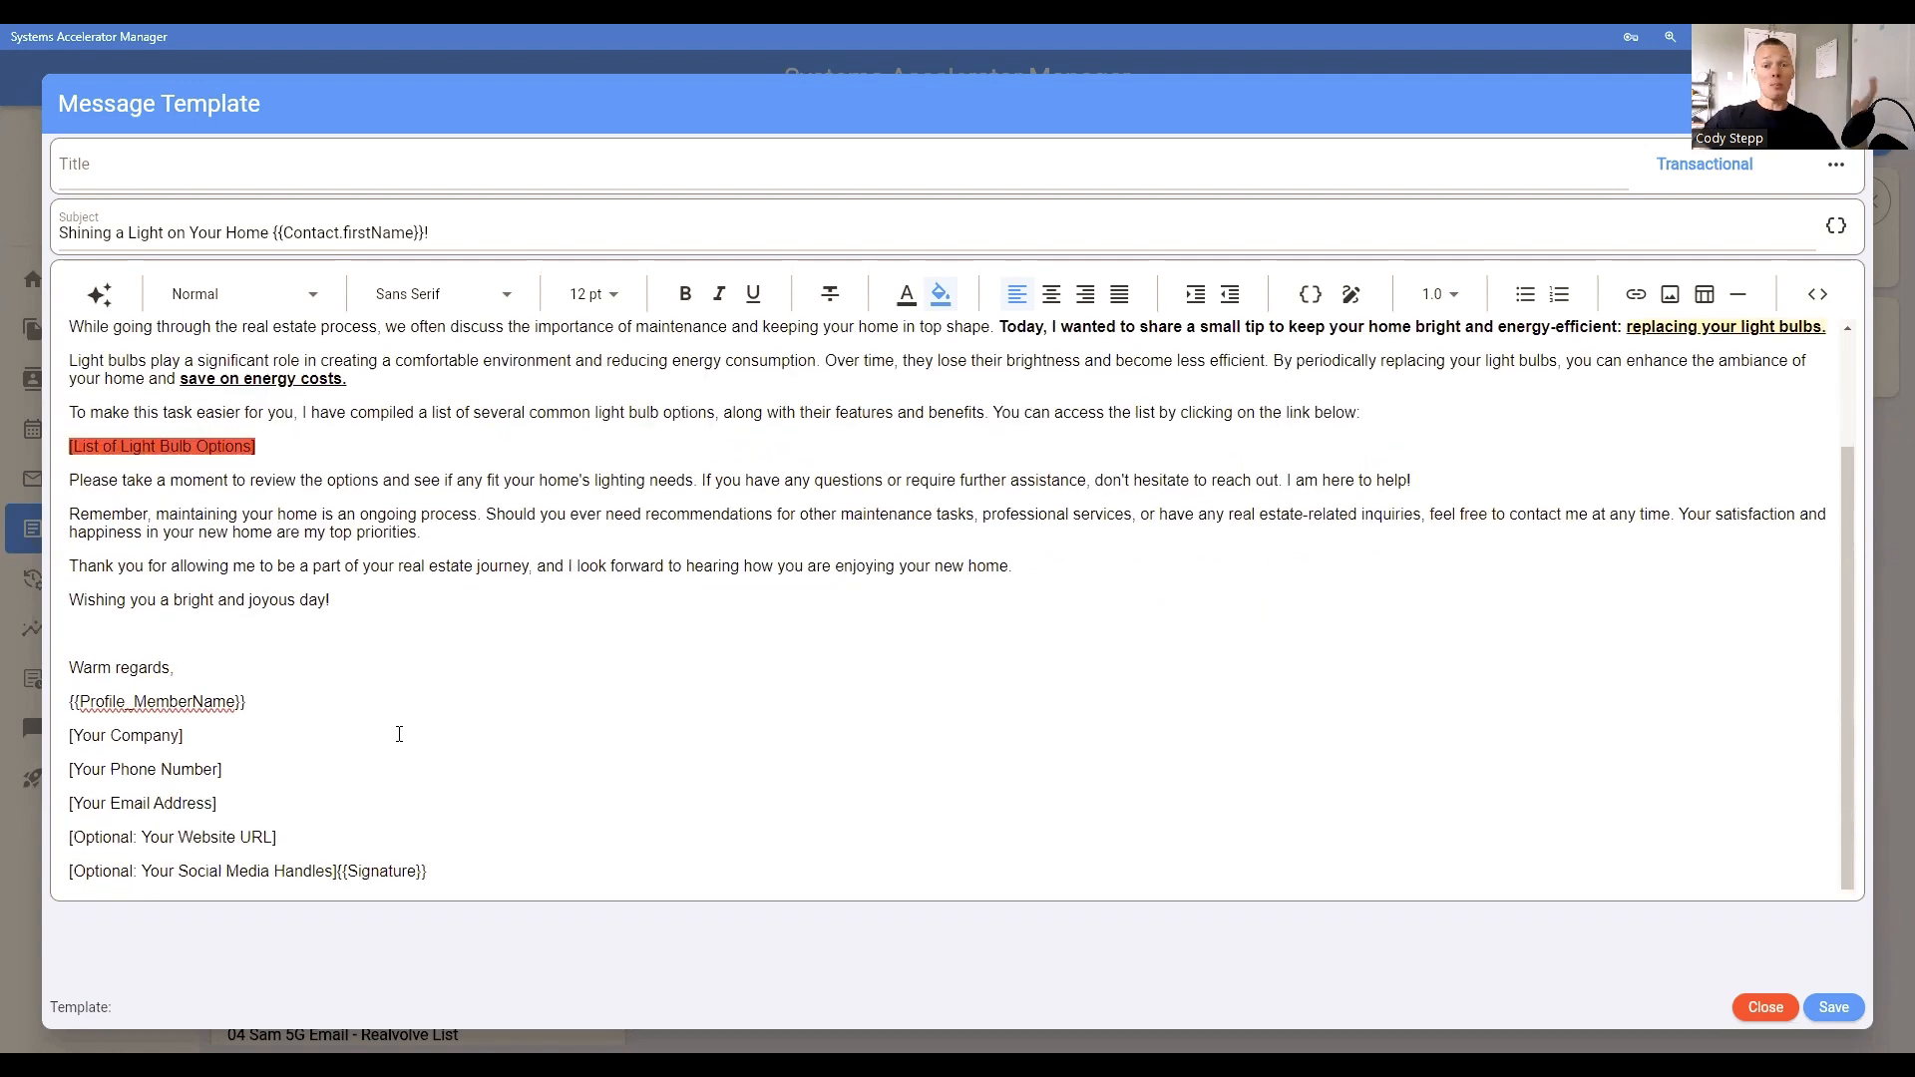
scroll(509, 701, up, 2)
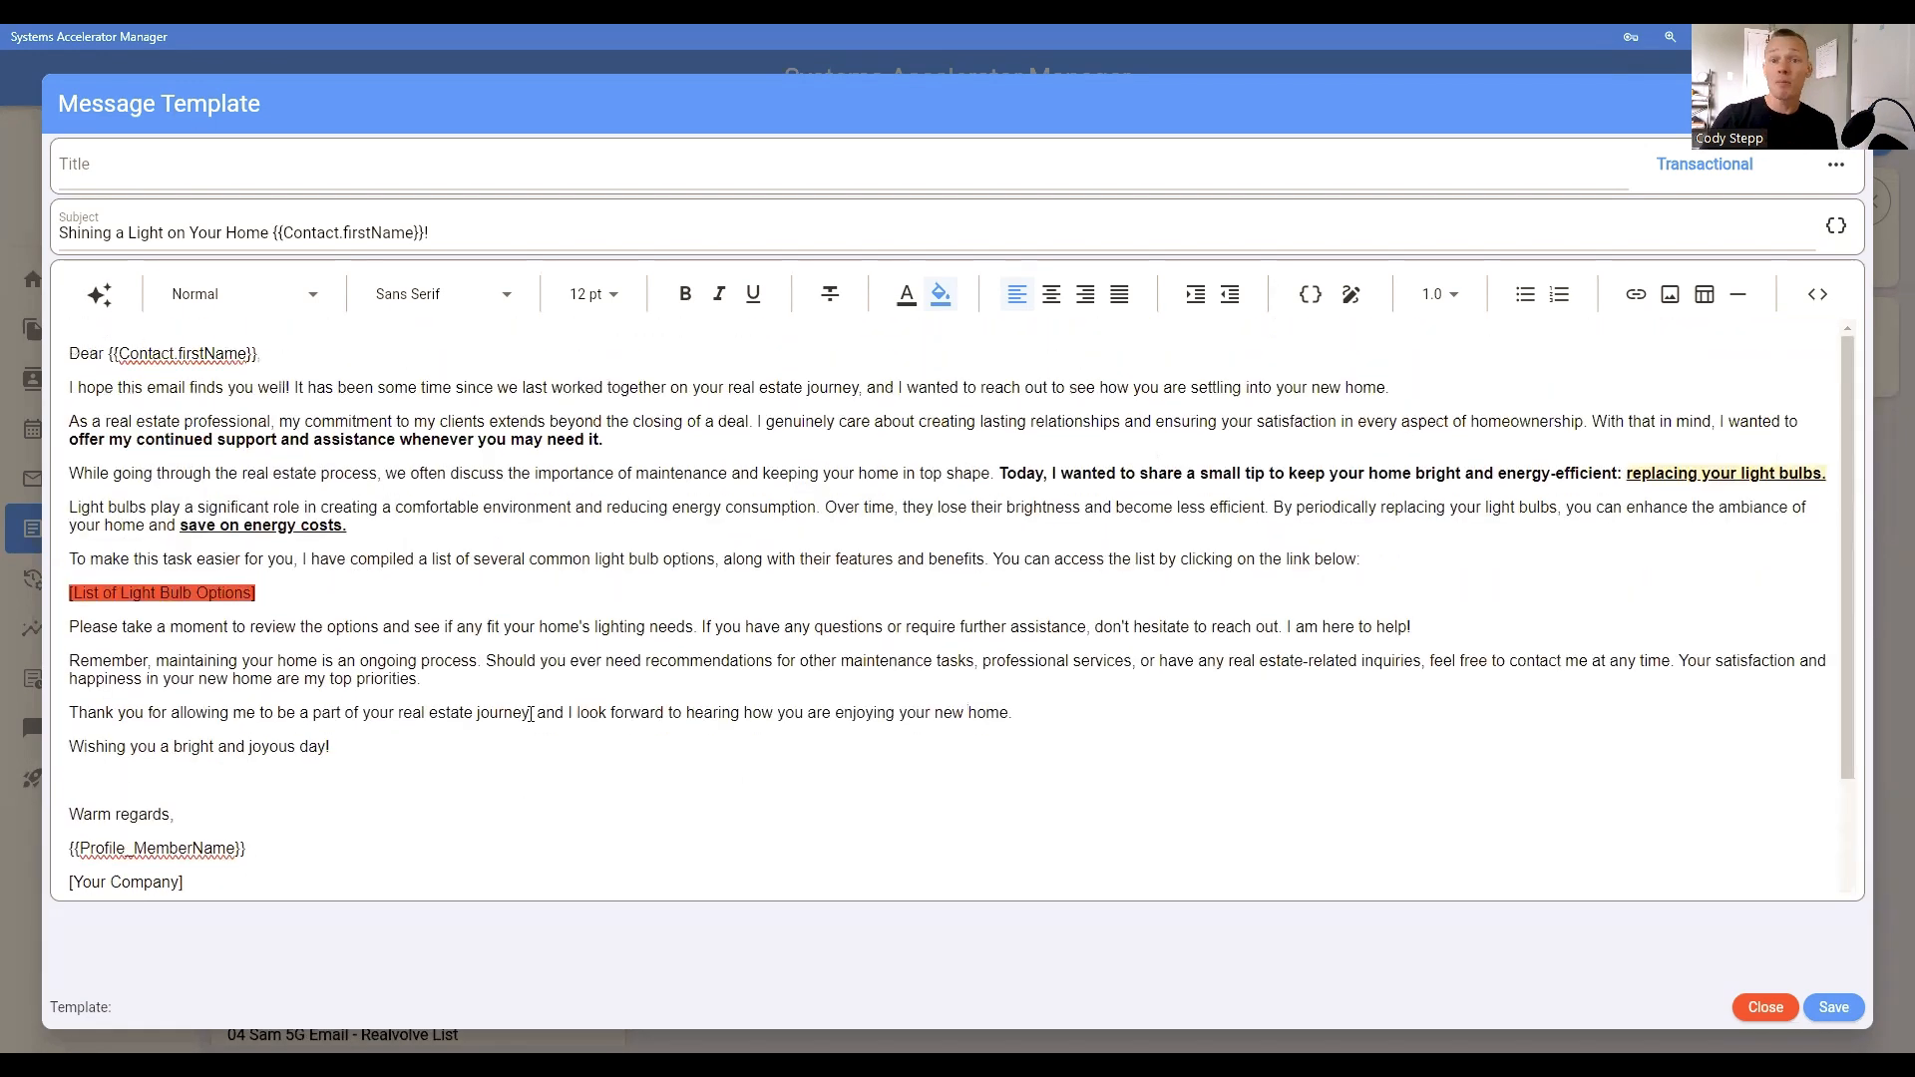